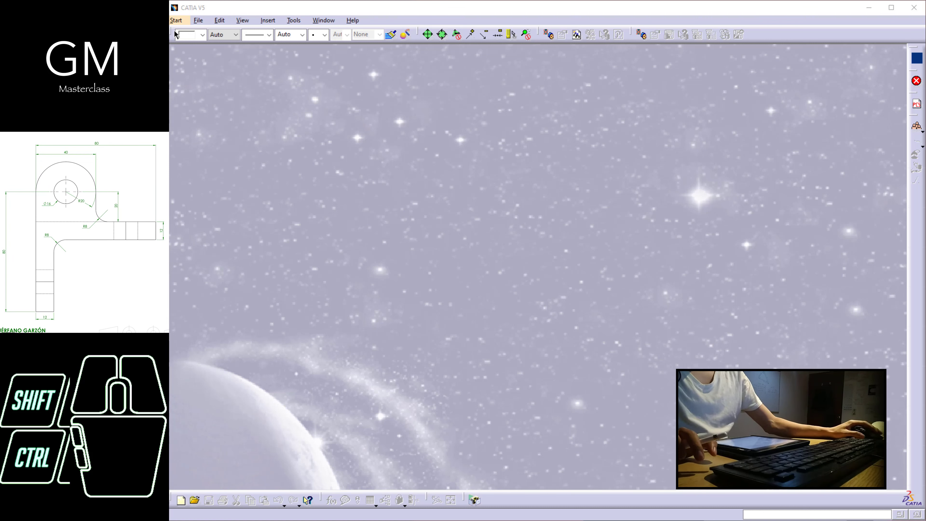
Step: Create a new part named Tutorial21 in the Part Design workbench
left_click(197, 20)
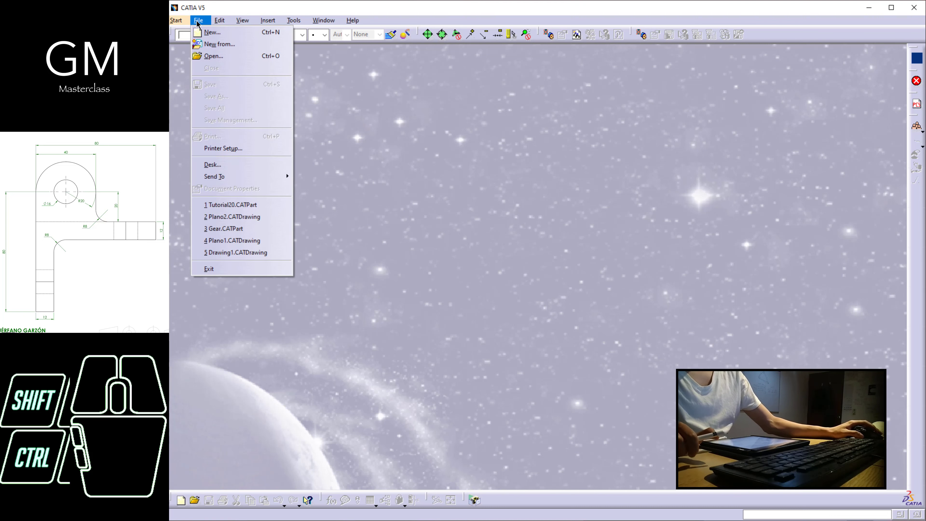
mouse_move(176, 20)
mouse_move(188, 60)
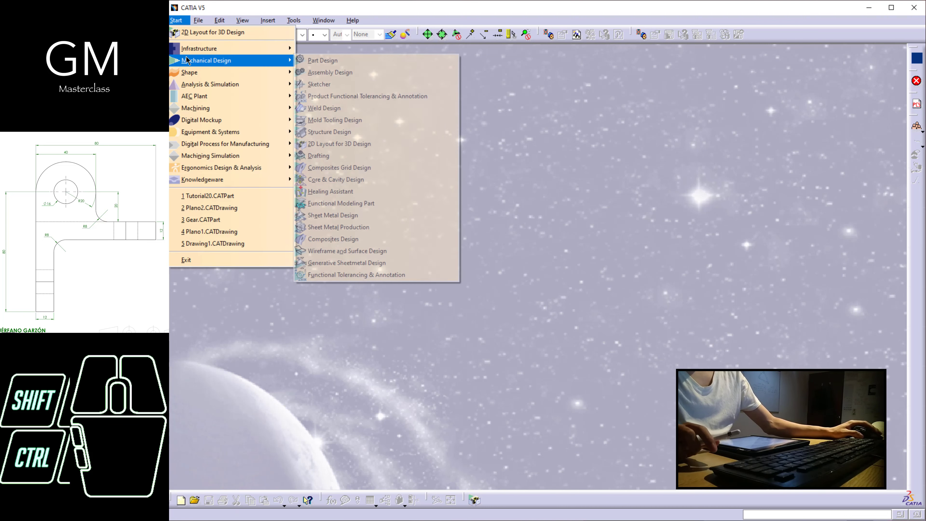
left_click(329, 60)
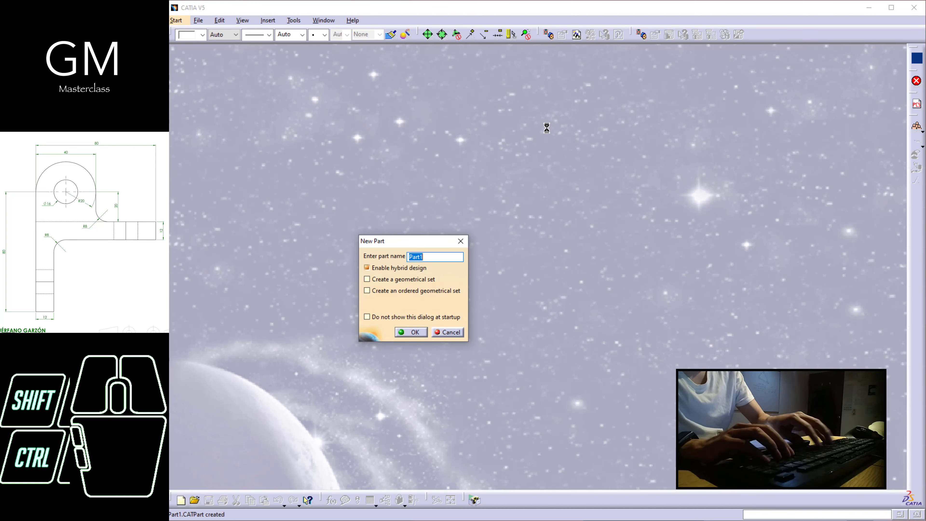
type("Tutorial")
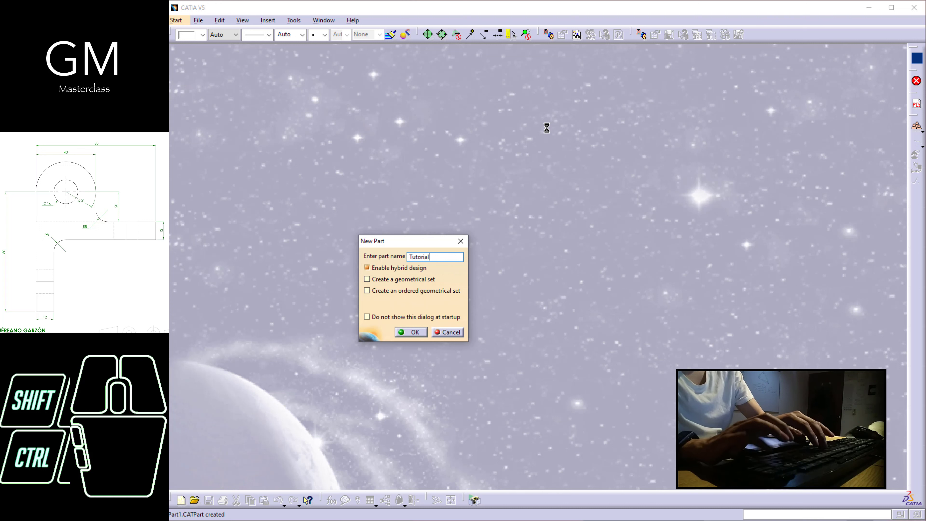
type("21")
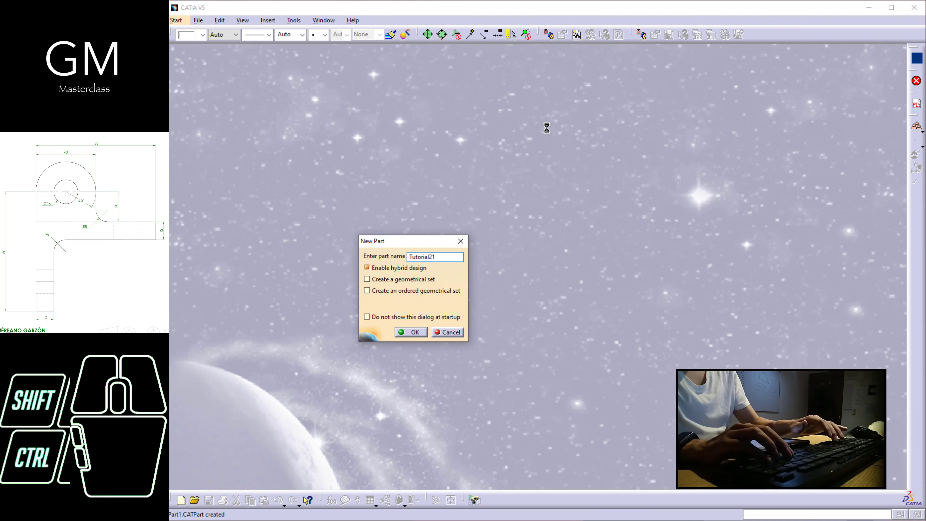
key("Return")
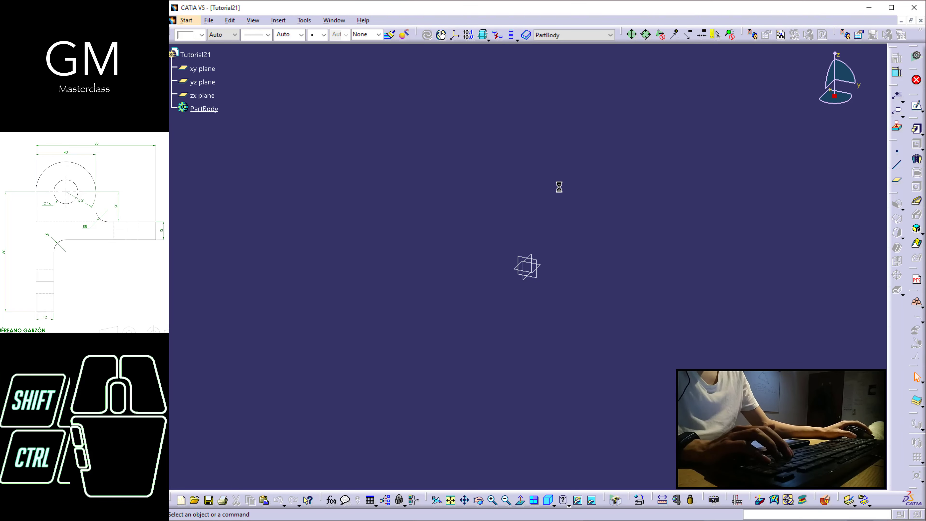
left_click(563, 191)
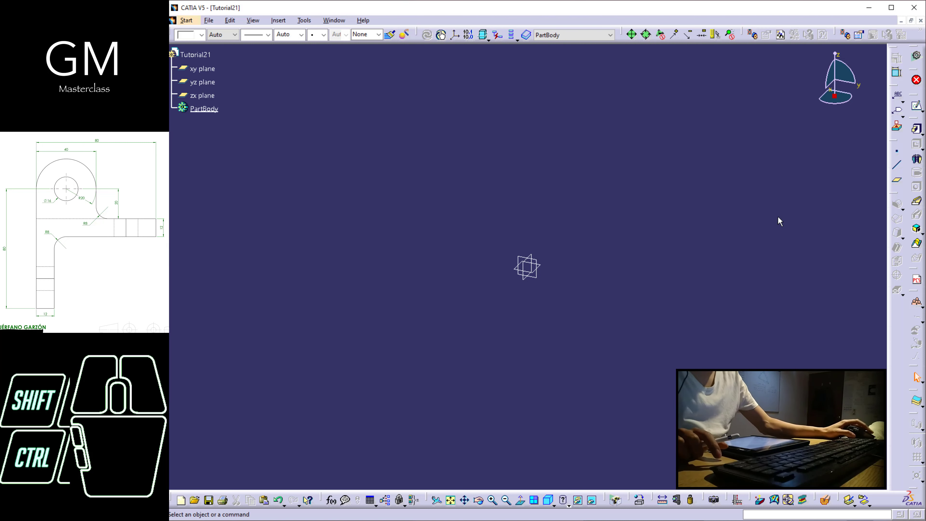
Step: Start a sketch on the zx plane
left_click(912, 106)
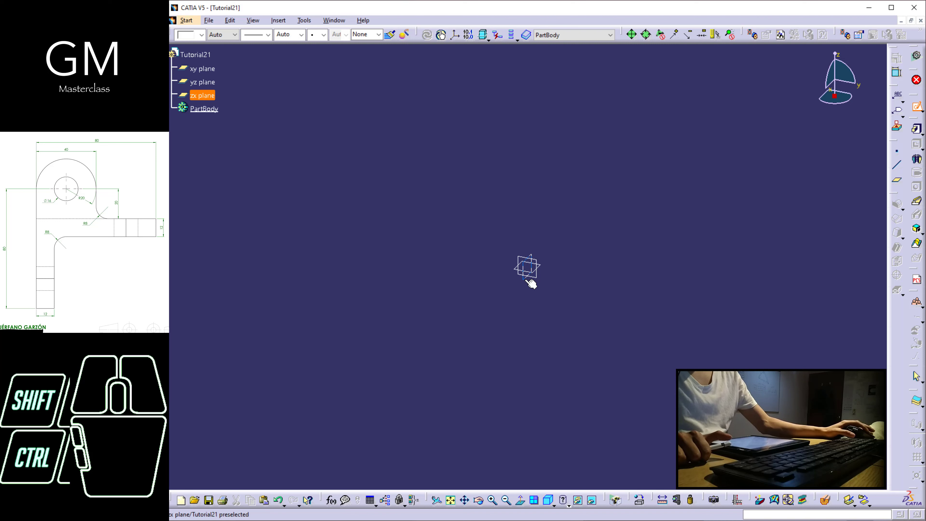
left_click(529, 282)
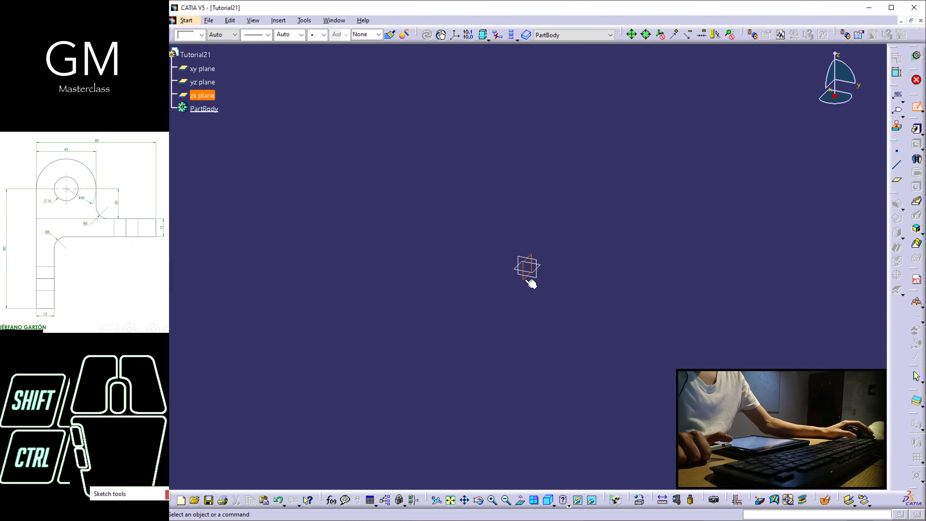
mouse_move(591, 296)
middle_mouse_down()
mouse_move(525, 275)
mouse_move(532, 279)
mouse_move(488, 321)
middle_mouse_up()
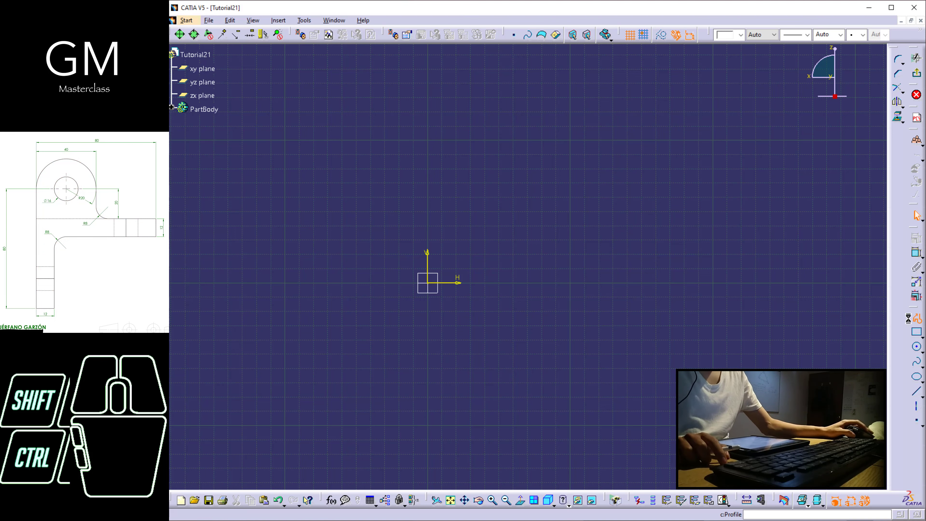
Step: Start a profile at the origin with a vertical line about 153 mm high and a tangent semicircle about 80 mm across
left_click(917, 317)
middle_click_drag(450, 224, 340, 262)
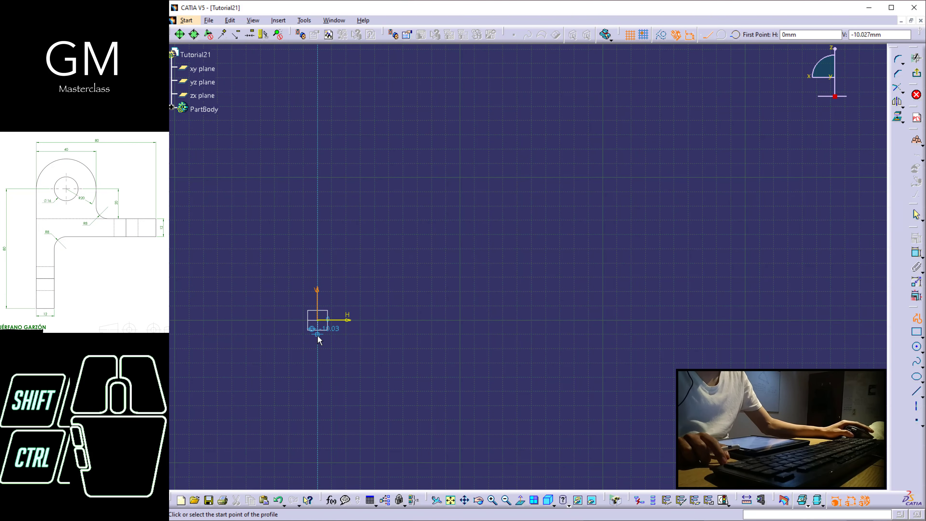
left_click(319, 320)
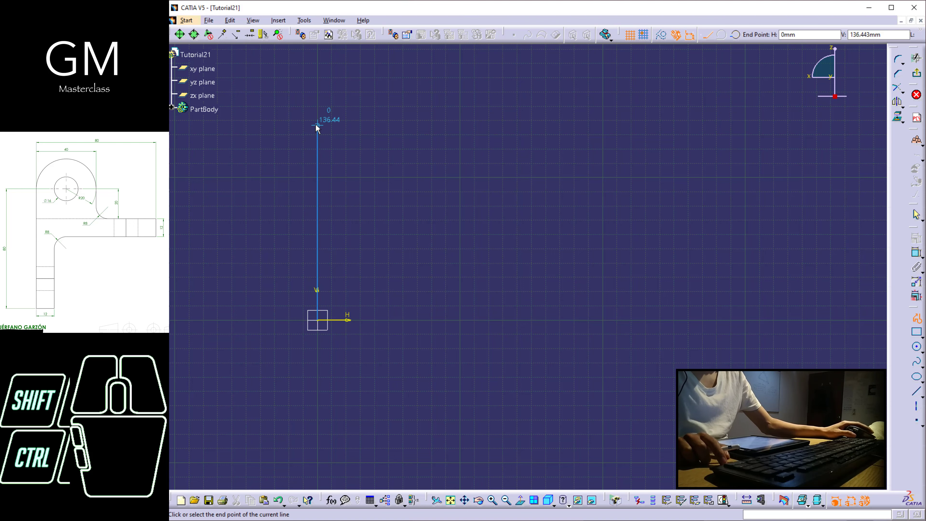
middle_click_drag(318, 126, 310, 235)
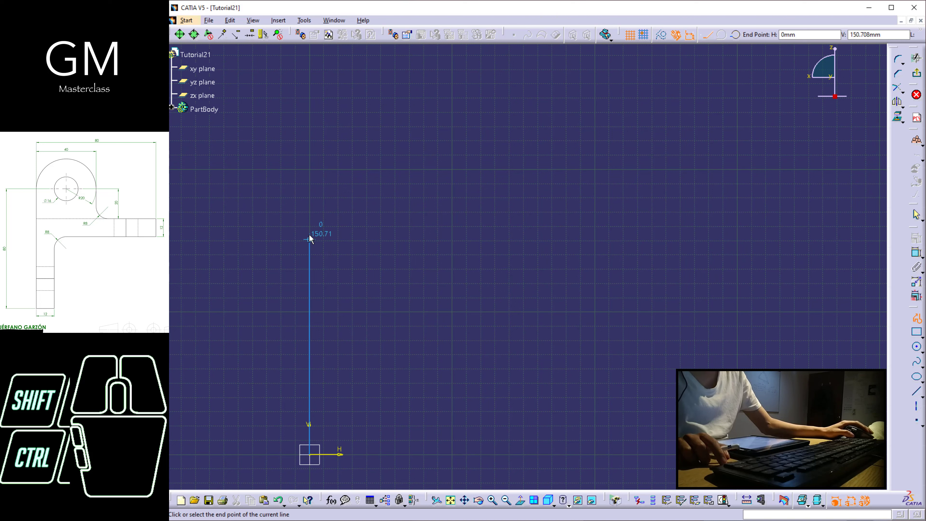
left_click_drag(309, 238, 408, 232)
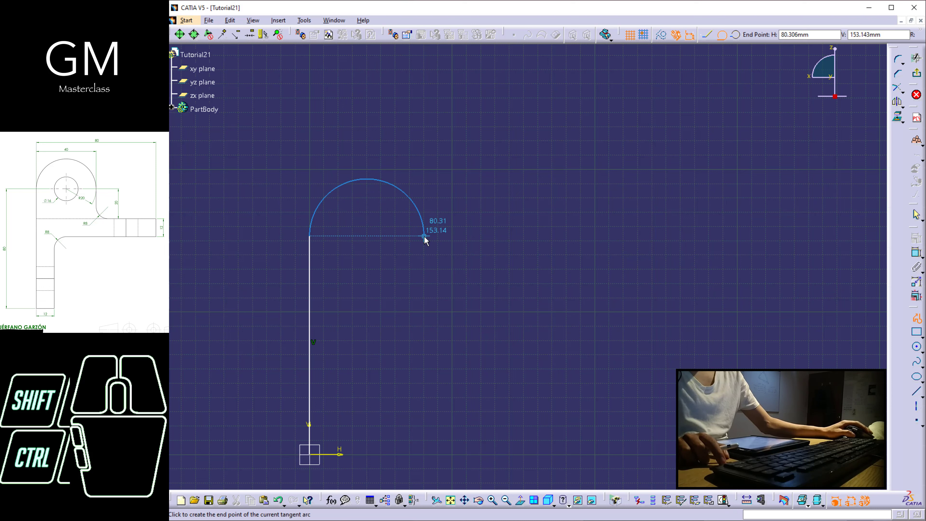
left_click(424, 237)
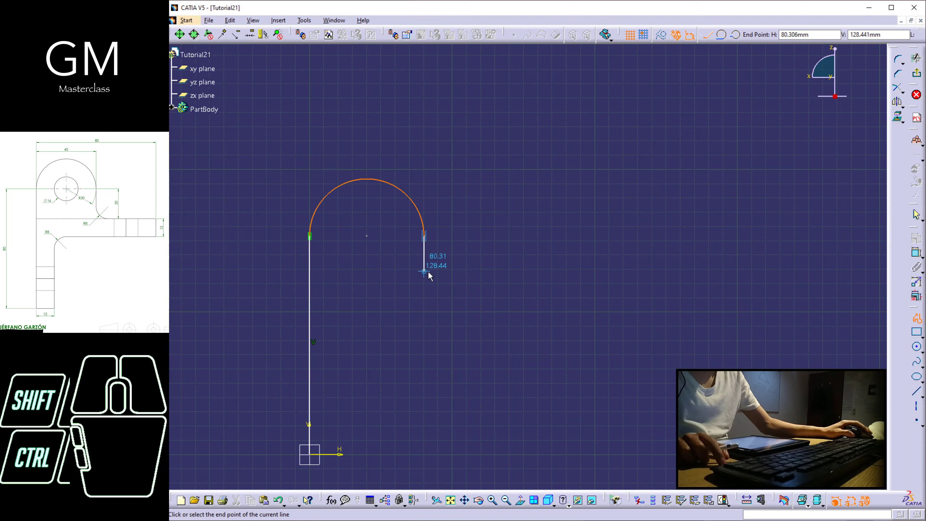
Step: Continue the profile with a line about 25 mm down, a tangent arc of about 16.5 mm radius, and the horizontal arm's upper edge and end
left_click_drag(429, 273, 449, 292)
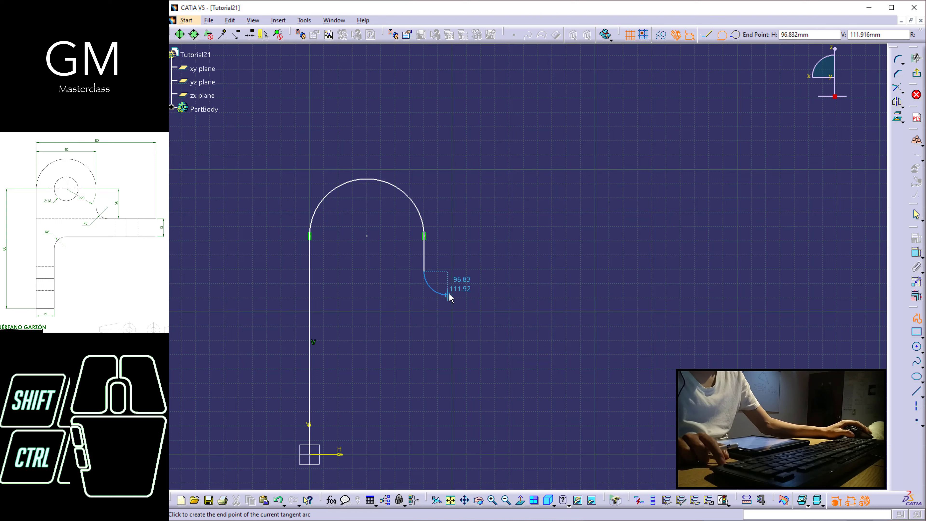
left_click(448, 295)
left_click(582, 296)
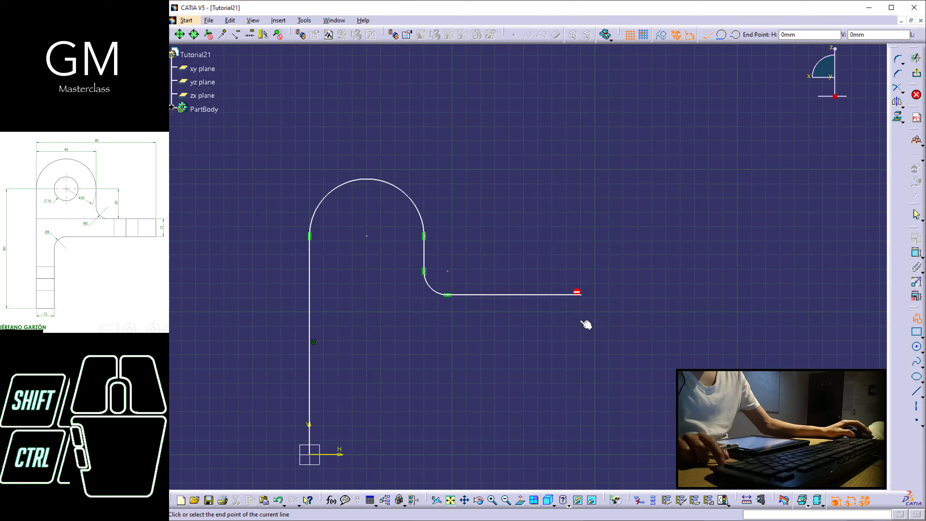
left_click(506, 332)
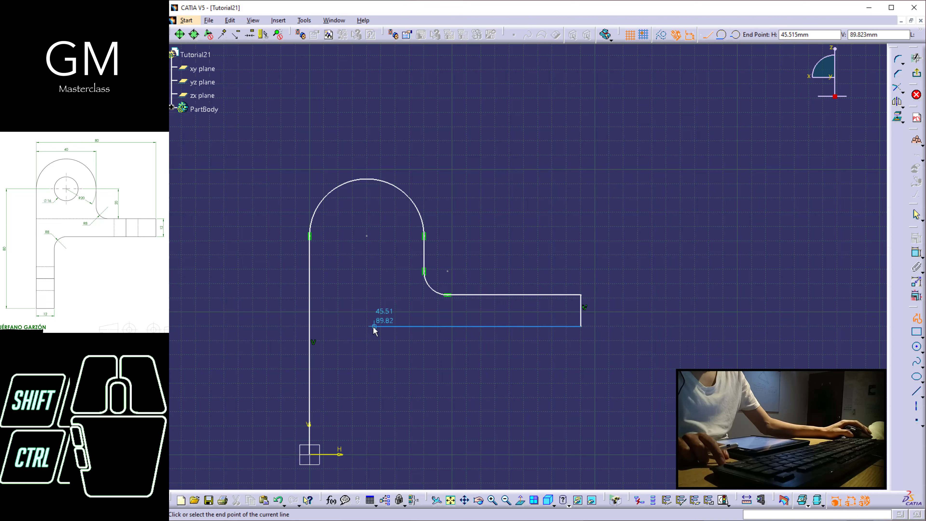
Step: Close the profile at the origin along the arm's lower edge, a tangent arc of about 15 mm radius and a leg about 34.6 mm wide
left_click_drag(381, 327, 361, 340)
left_click(360, 349)
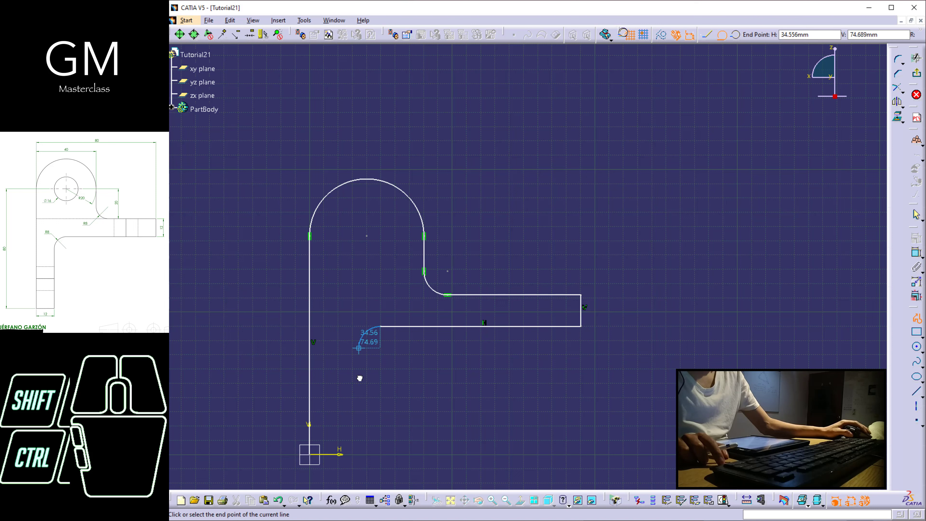
left_click(359, 454)
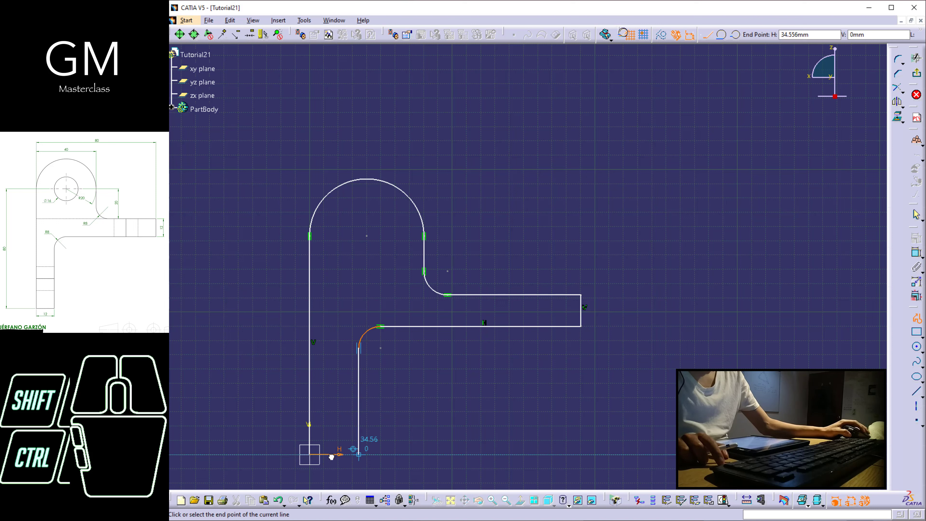
left_click(314, 460)
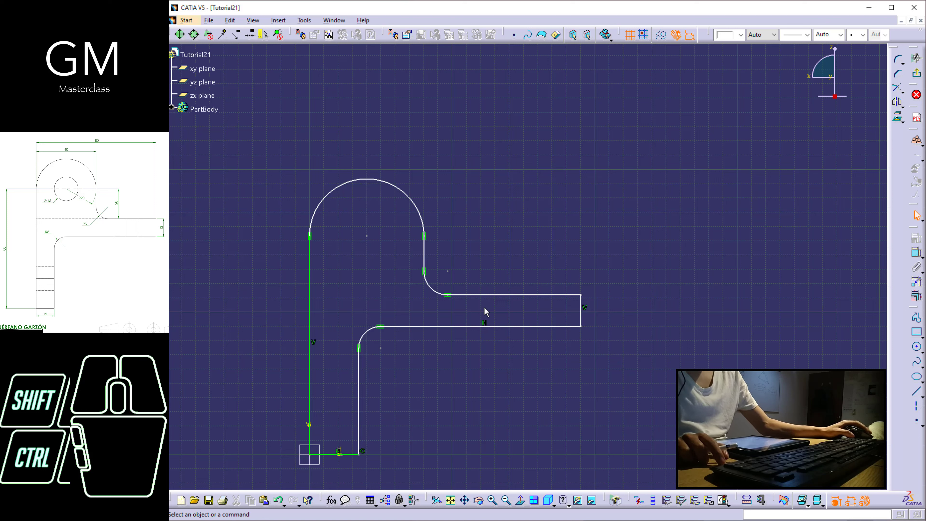
Step: Constrain the lower leg's inner line to vertical and the arm's upper edge to horizontal
left_click(361, 386)
right_click(361, 386)
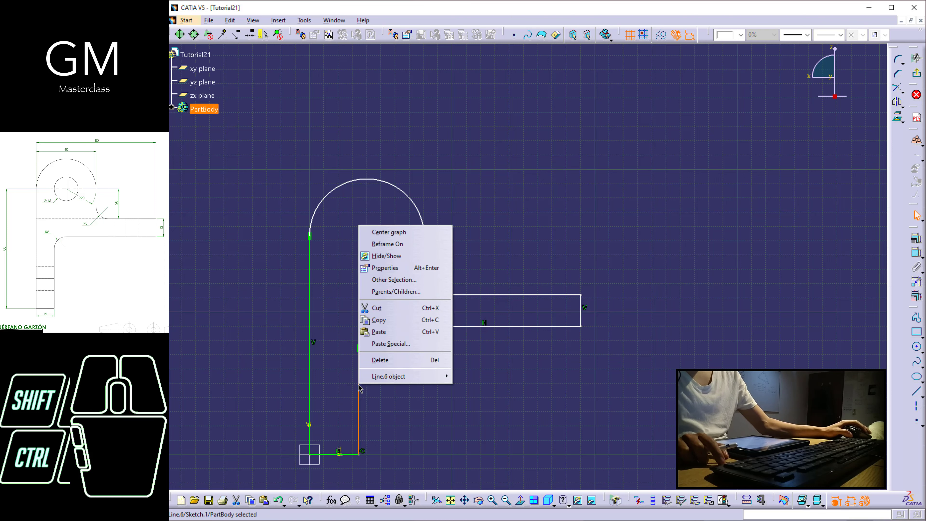
mouse_move(434, 377)
left_click(492, 416)
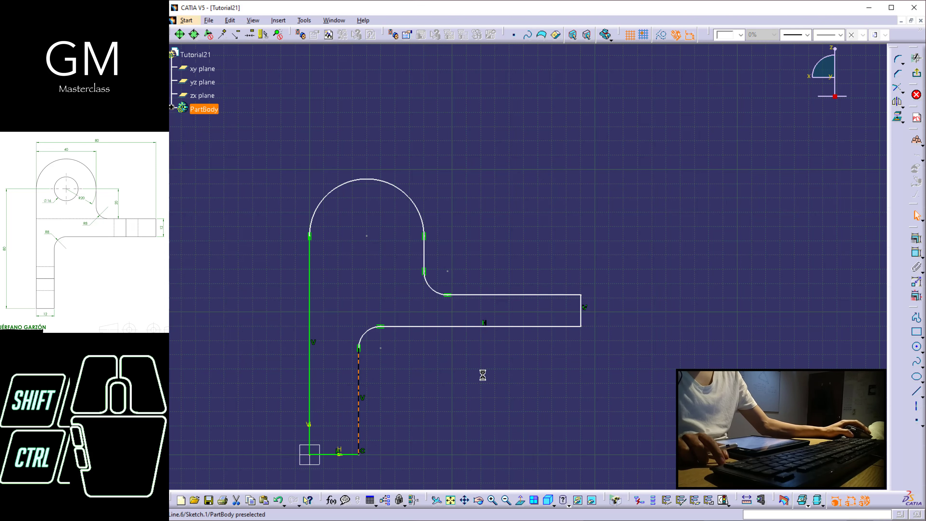
right_click(497, 296)
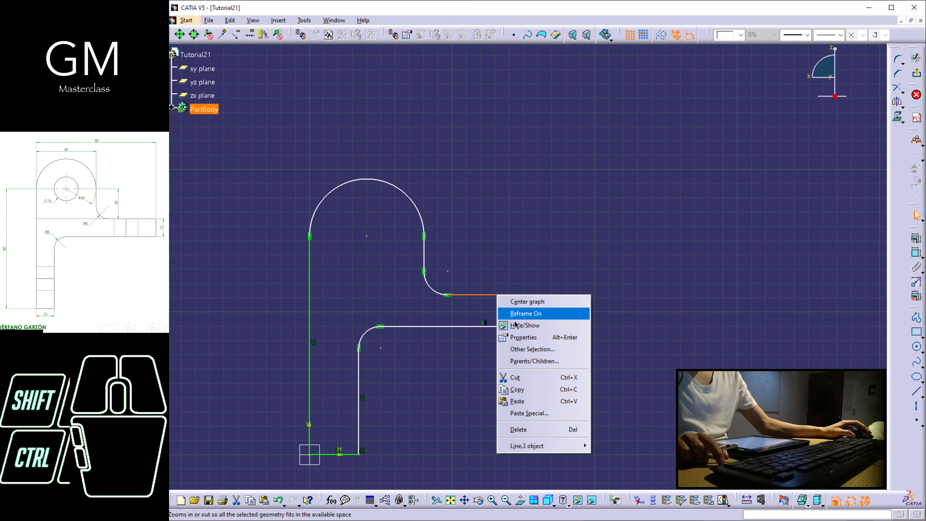
mouse_move(533, 447)
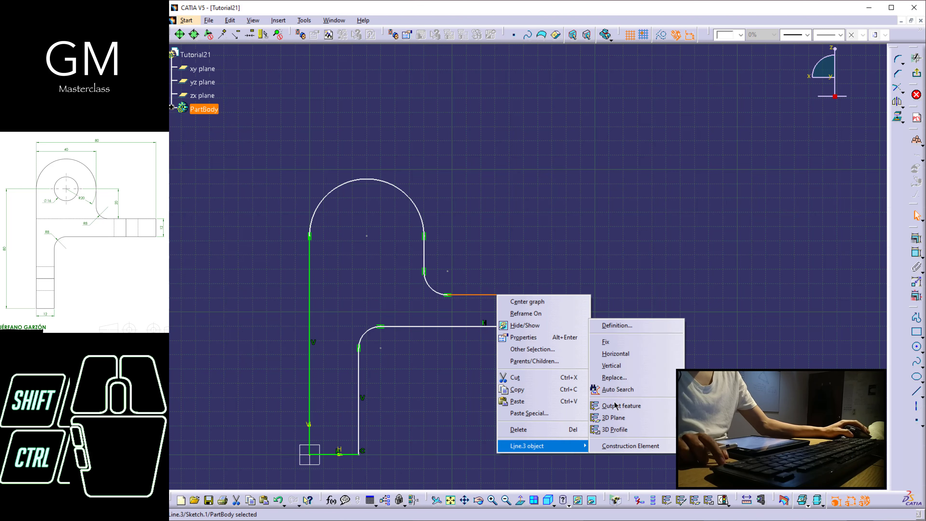
left_click(616, 354)
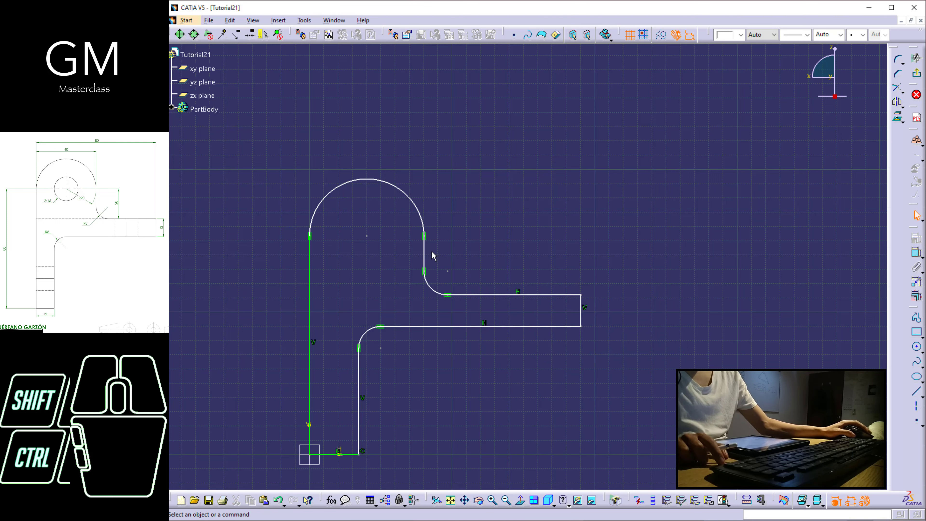
Step: Constrain the short line between the large semicircle and the upper inner arc to vertical
right_click(424, 254)
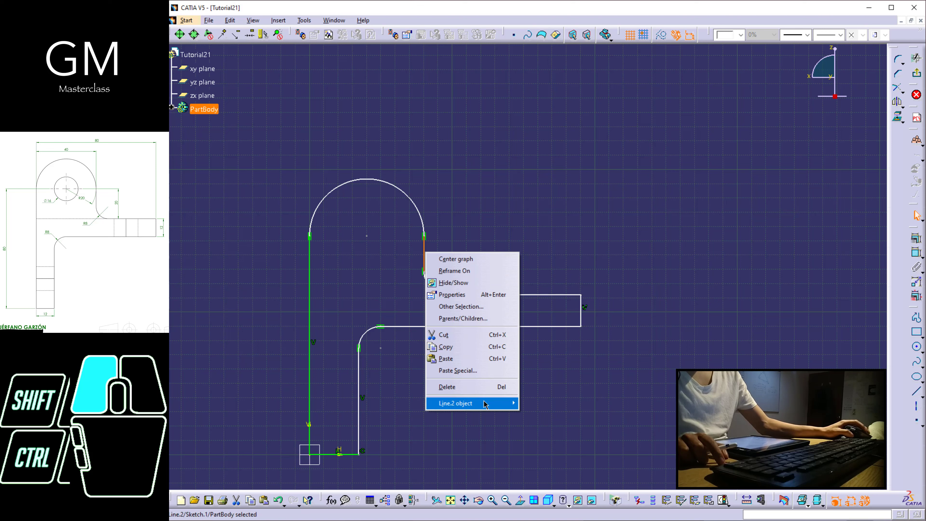
mouse_move(485, 403)
left_click(550, 444)
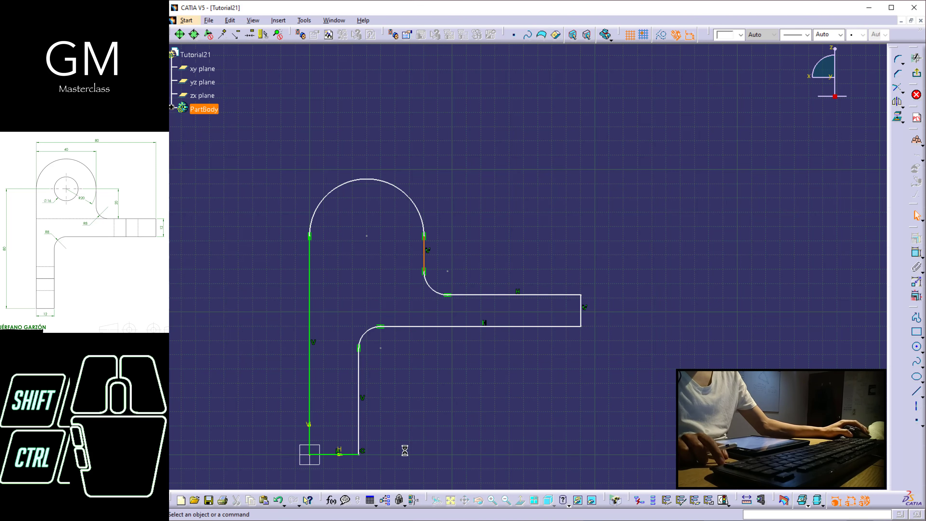
left_click(420, 432)
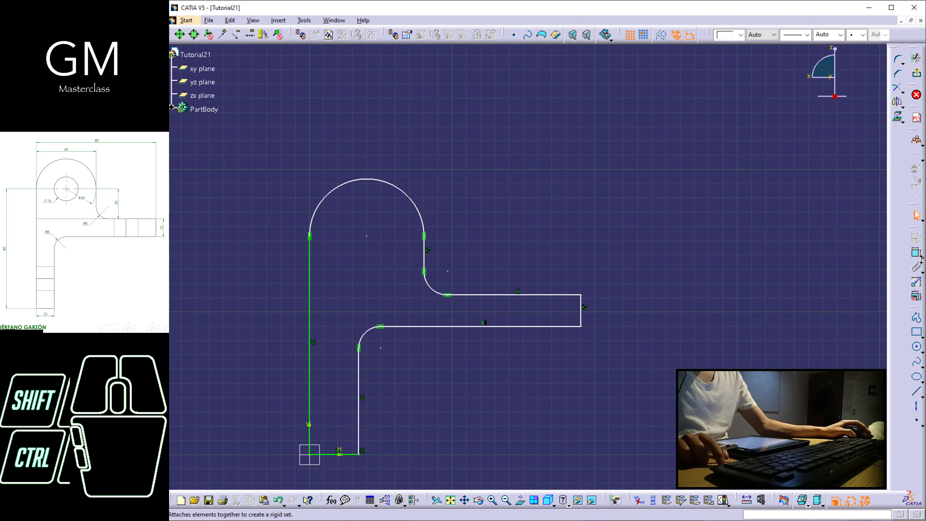
Step: Dimension the radius of the large semicircle and reposition the dimension beside the arc's inner end
left_click(916, 252)
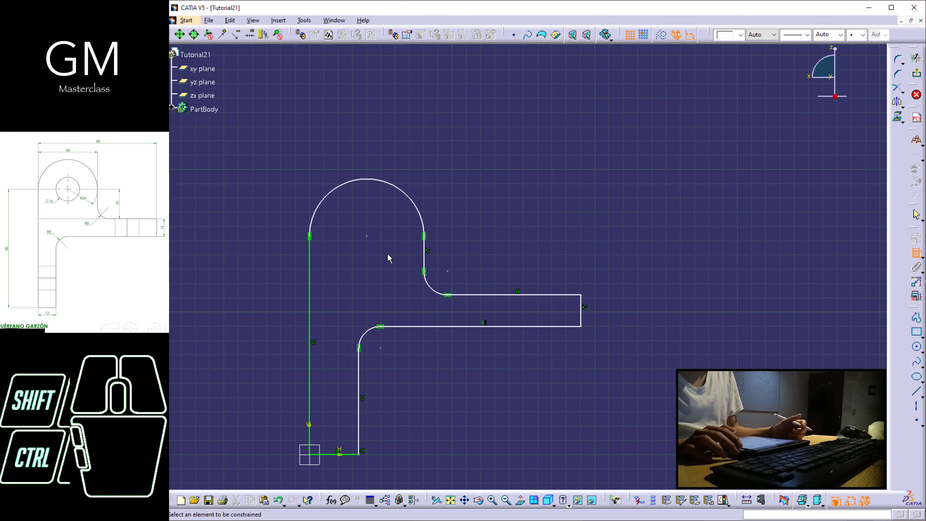
left_click(421, 218)
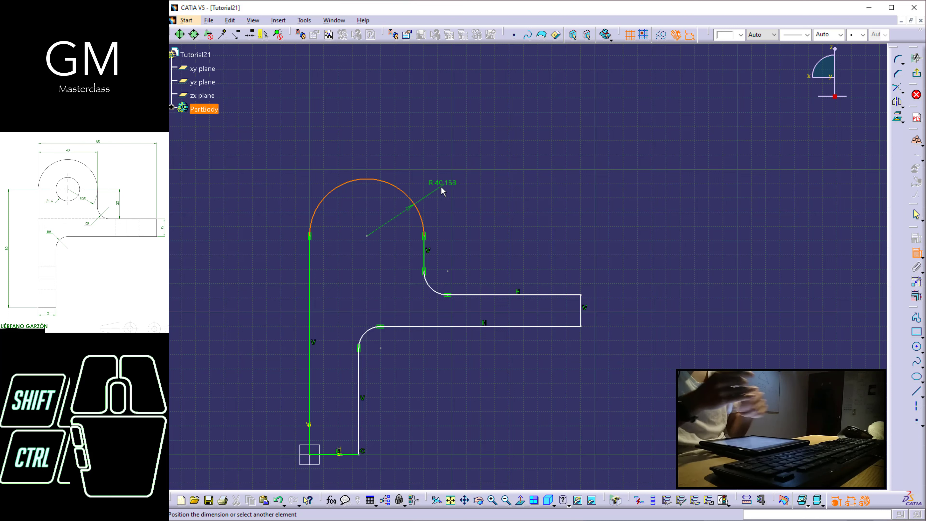
left_click(441, 186)
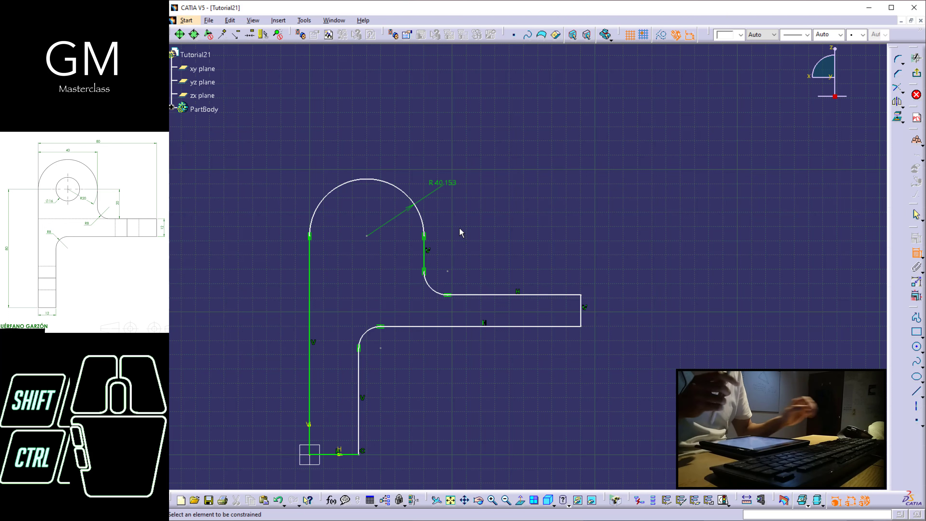
left_click_drag(455, 187, 453, 188)
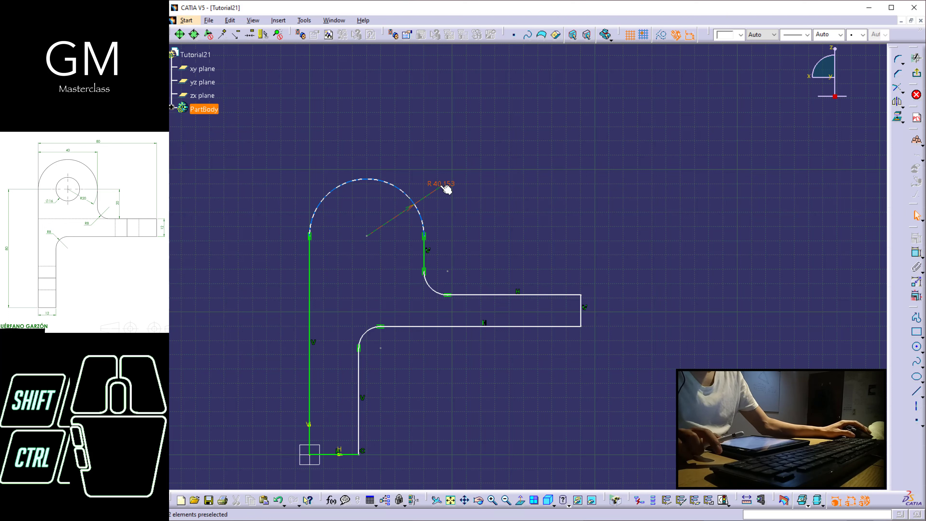
mouse_move(446, 189)
left_mouse_down()
mouse_move(395, 259)
mouse_move(399, 308)
mouse_move(470, 237)
mouse_move(459, 232)
mouse_move(454, 200)
left_mouse_up()
left_click(473, 250)
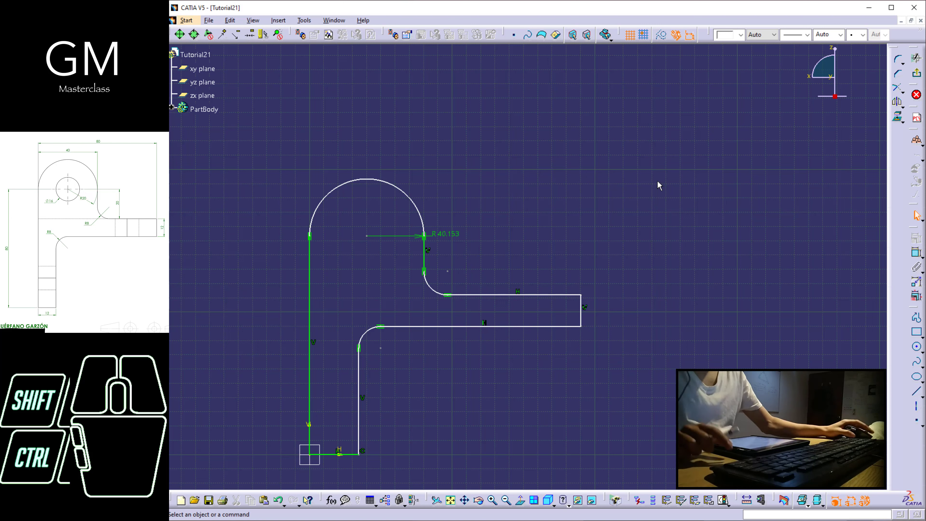
left_click(916, 253)
left_click(309, 236)
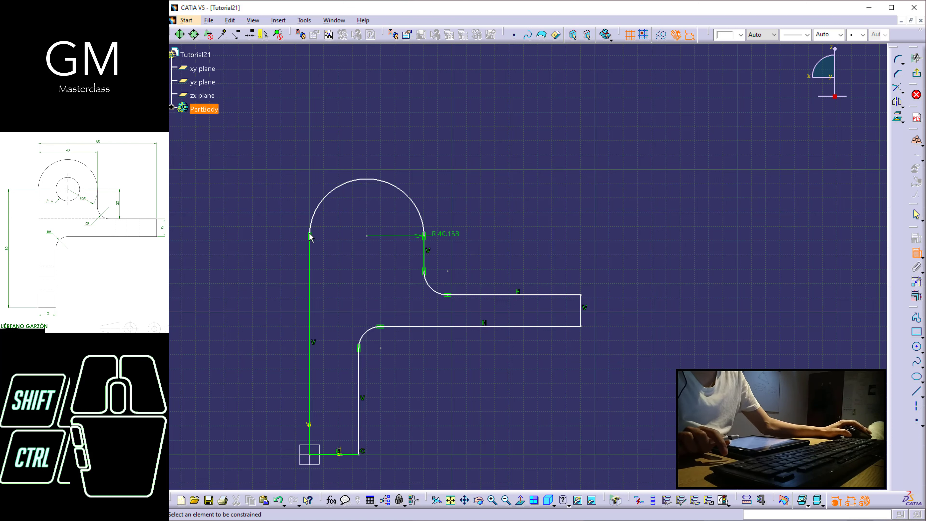
left_click(424, 236)
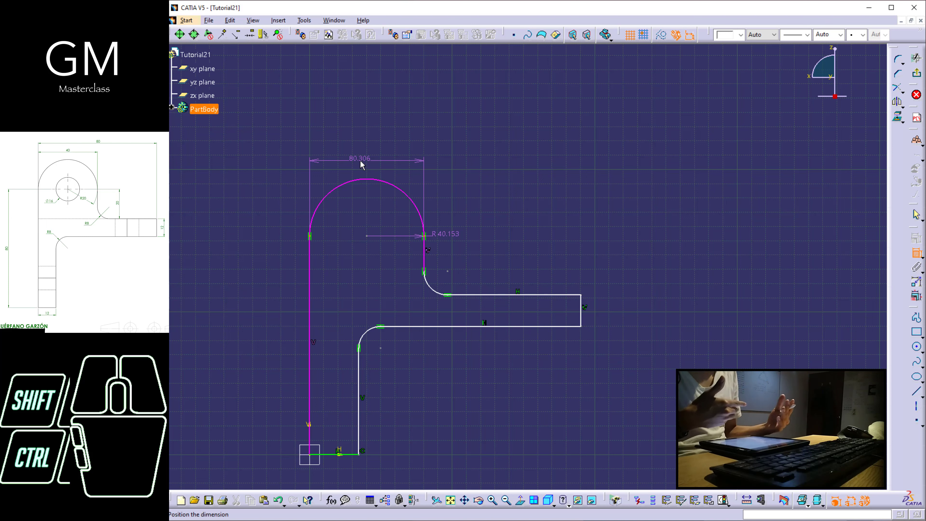
key("Escape")
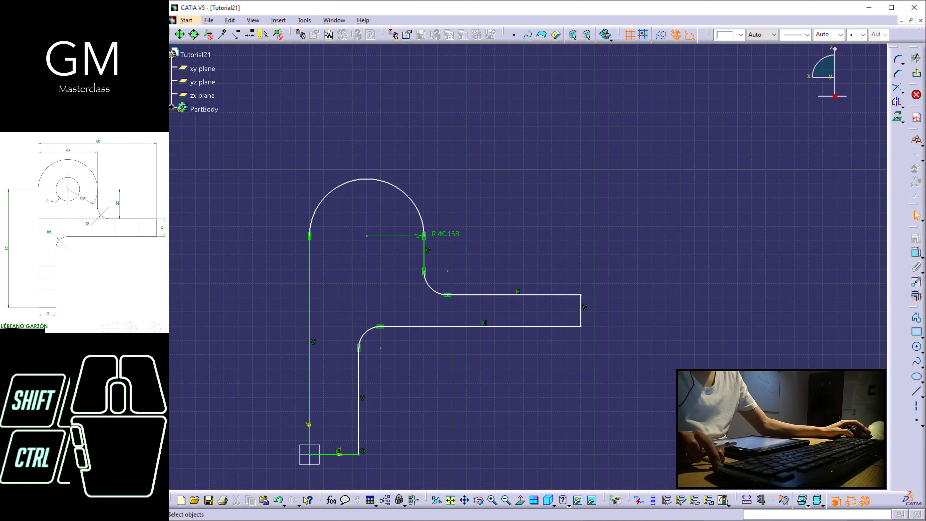
Step: Dimension the lower leg's width along its bottom edge and the vertical distance from that edge to the large semicircle's center
left_click(916, 252)
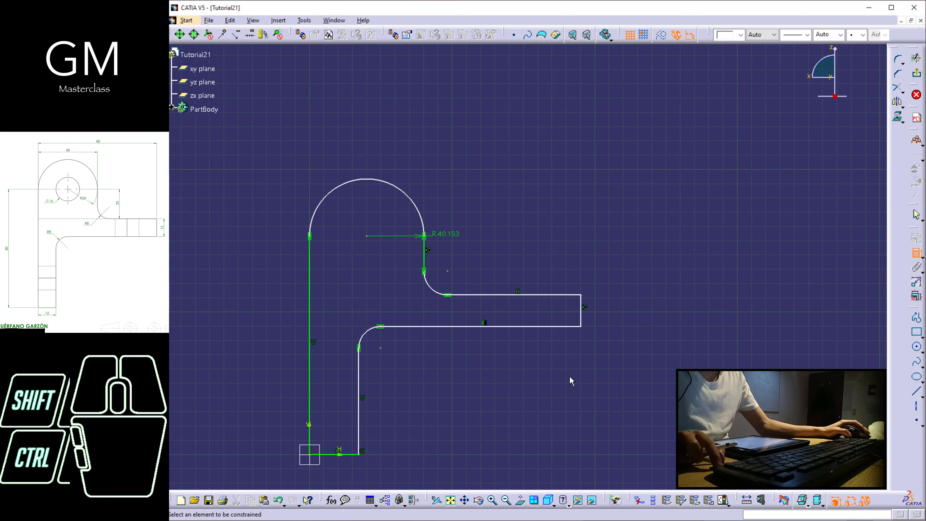
left_click(359, 455)
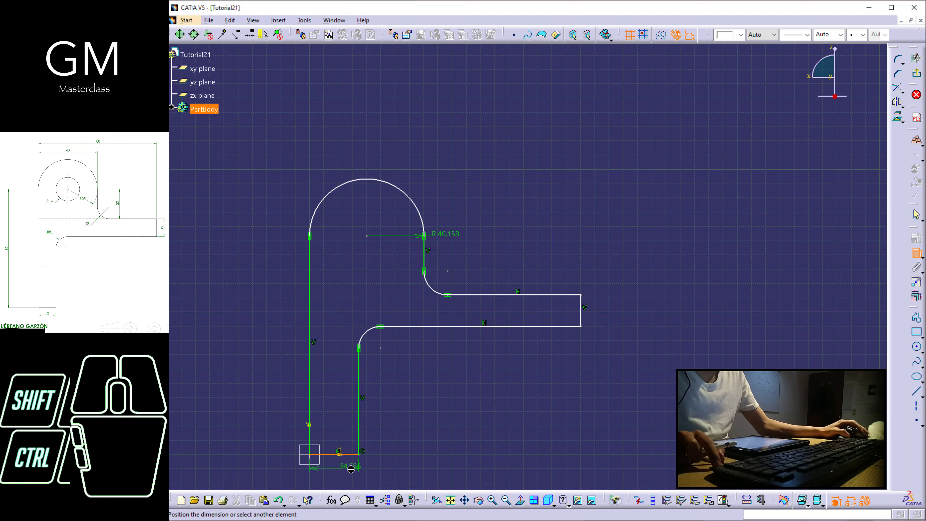
left_click(358, 467)
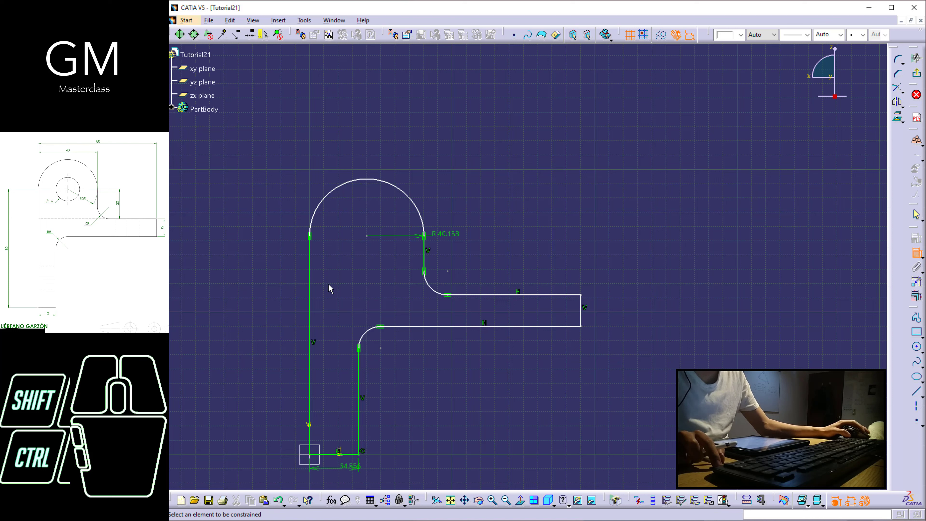
left_click(367, 236)
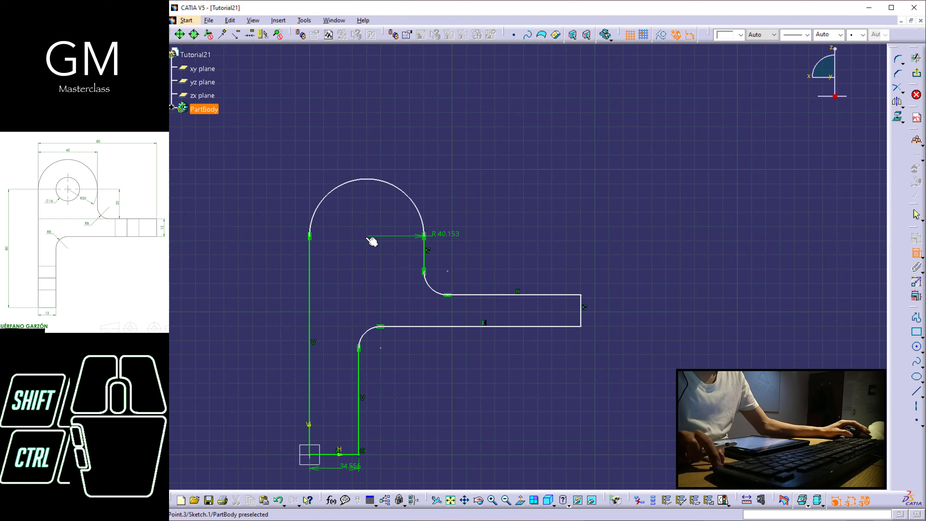
left_click(335, 454)
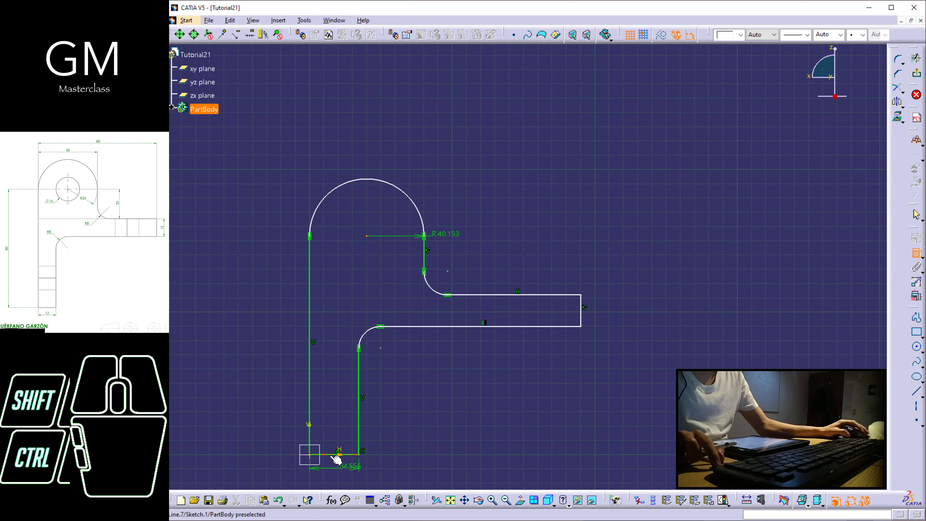
left_click(256, 347)
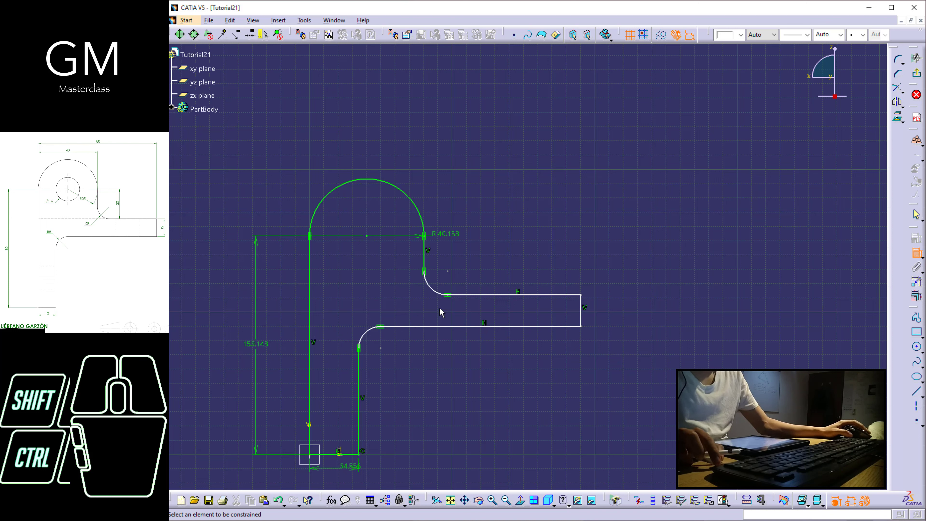
Step: Dimension the radii of the upper and lower inner arcs where the arm meets the vertical body and leg
left_click(439, 295)
left_click(416, 294)
left_click(366, 332)
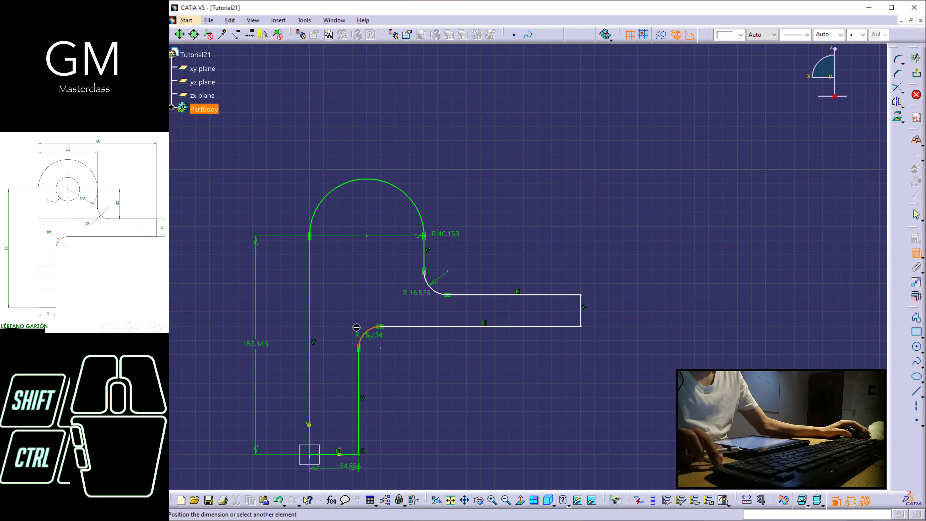
left_click(351, 320)
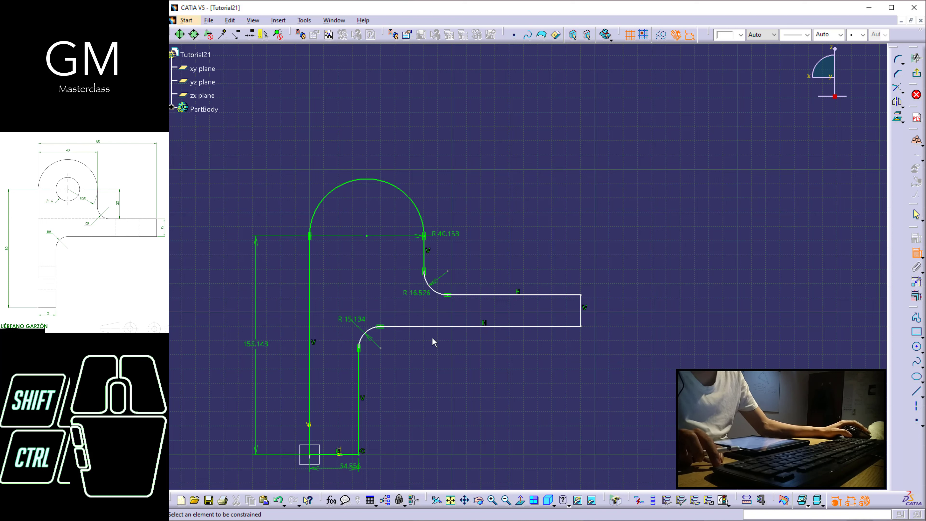
Step: Dimension the vertical distance from the semicircle's center to the arm's upper edge, and the height of the arm's end line
left_click(367, 236)
left_click(492, 295)
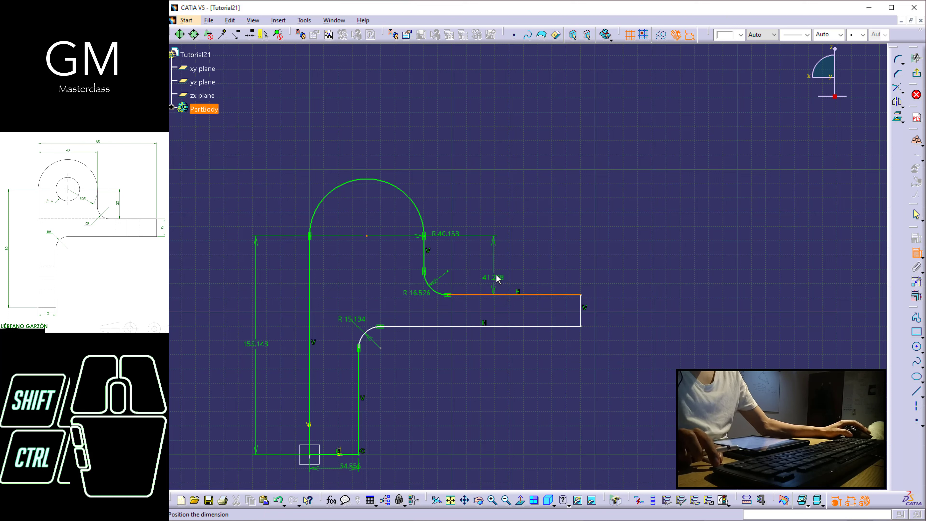
left_click(498, 272)
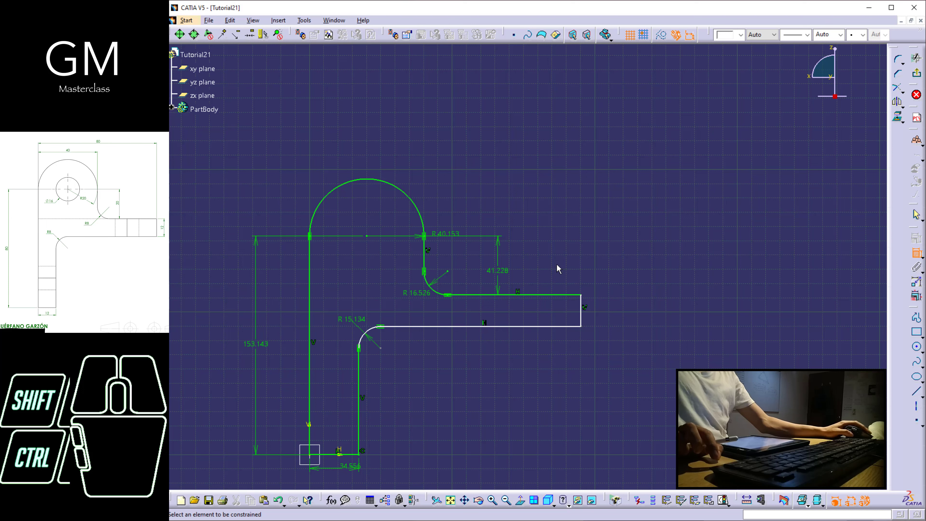
left_click(586, 310)
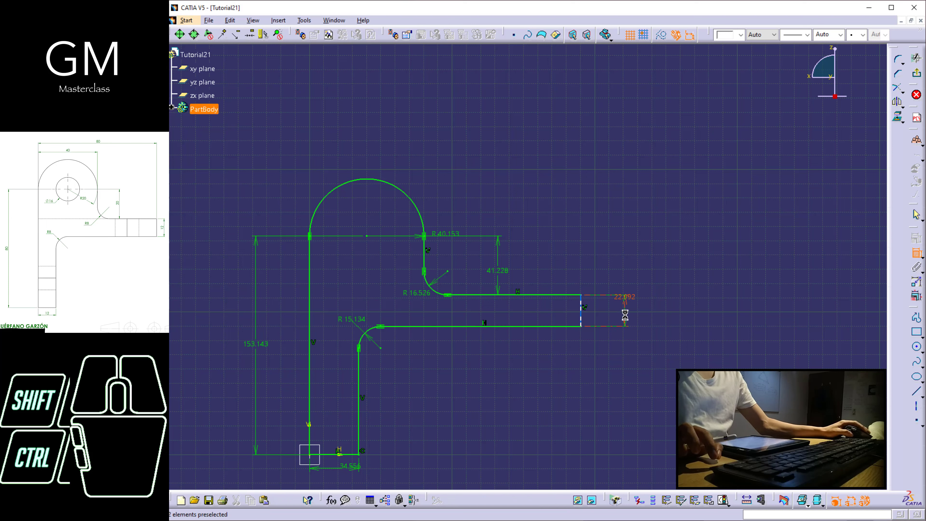
left_click(625, 310)
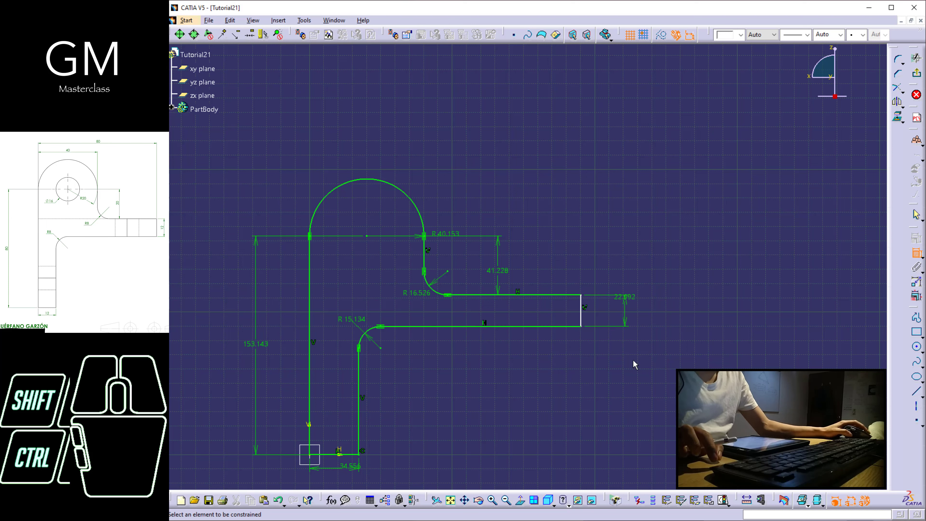
Step: Dimension the overall horizontal width from the outer vertical edge to the arm's end line, placing it above the semicircle
left_click(316, 326)
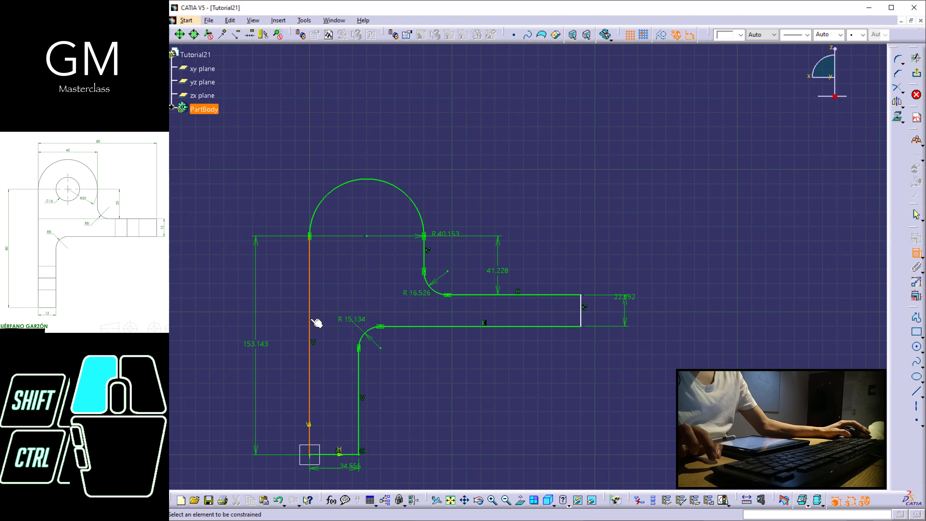
left_click(582, 302)
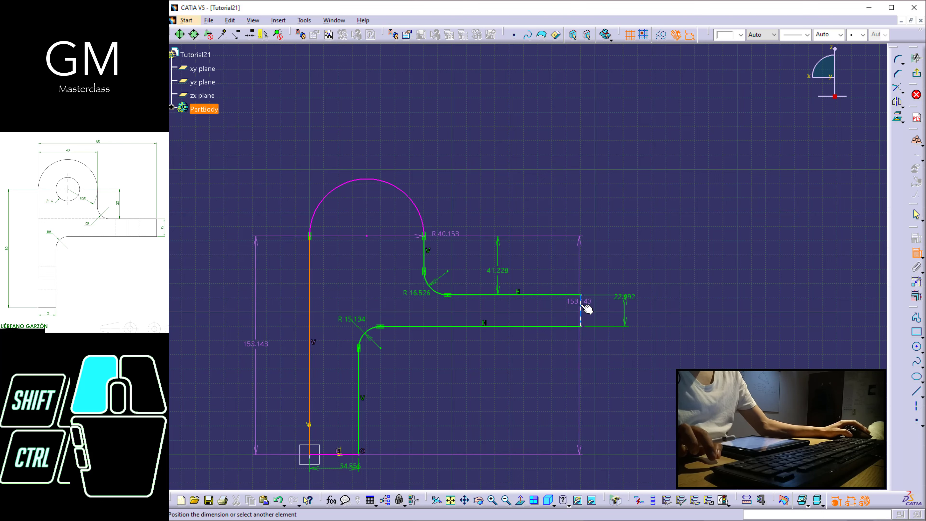
left_click(434, 153)
left_click(767, 208)
left_click(916, 251)
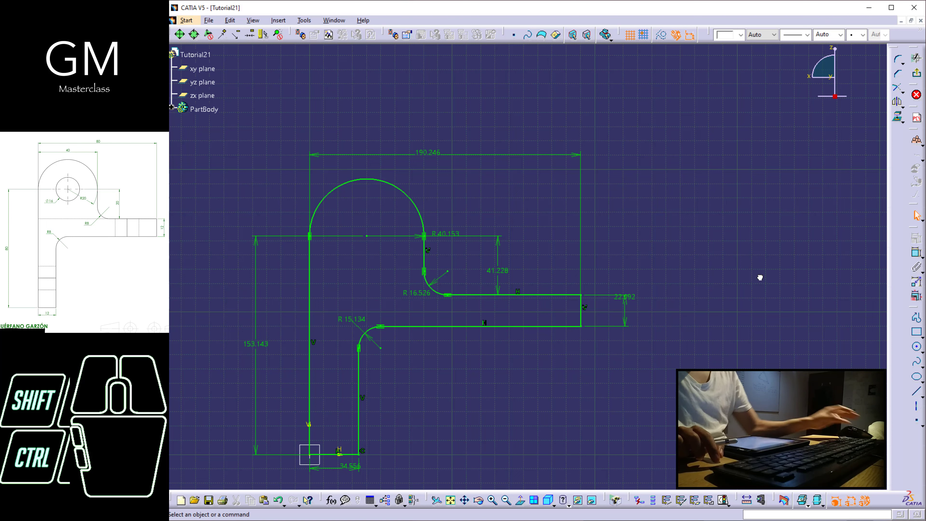
left_click(917, 253)
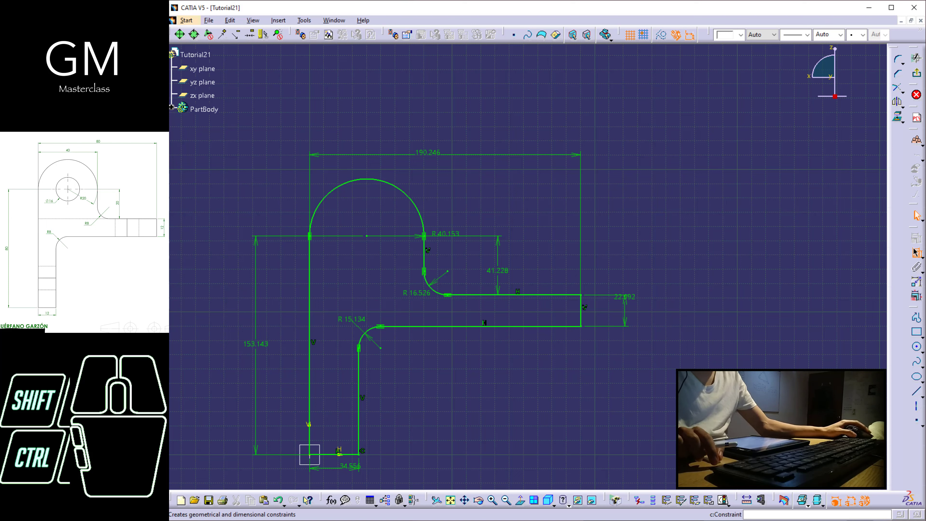
left_click(547, 296)
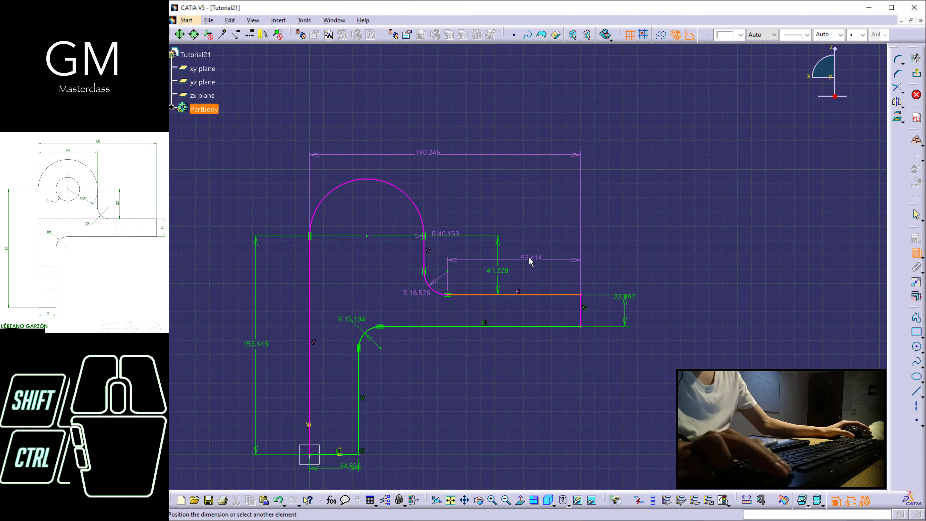
key("Escape")
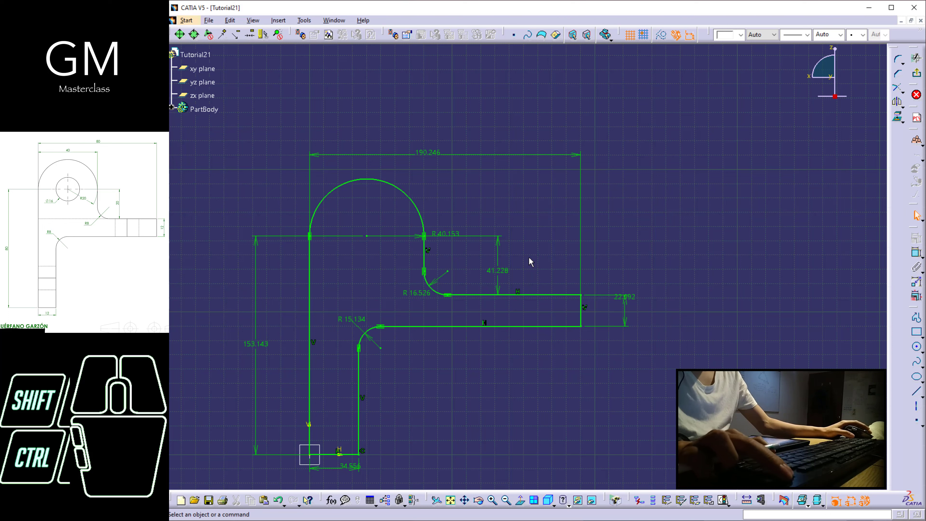
Step: Delete the height dimension of the arm's end line and shift the arm's lower edge slightly upward
left_click(626, 305)
key("Delete")
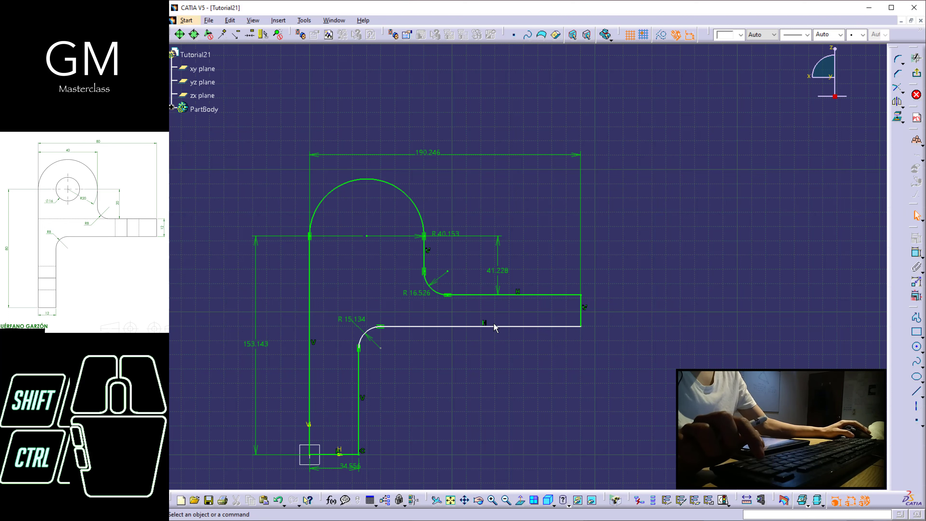
mouse_move(495, 324)
left_mouse_down()
mouse_move(483, 336)
mouse_move(502, 319)
left_mouse_up()
left_click(647, 302)
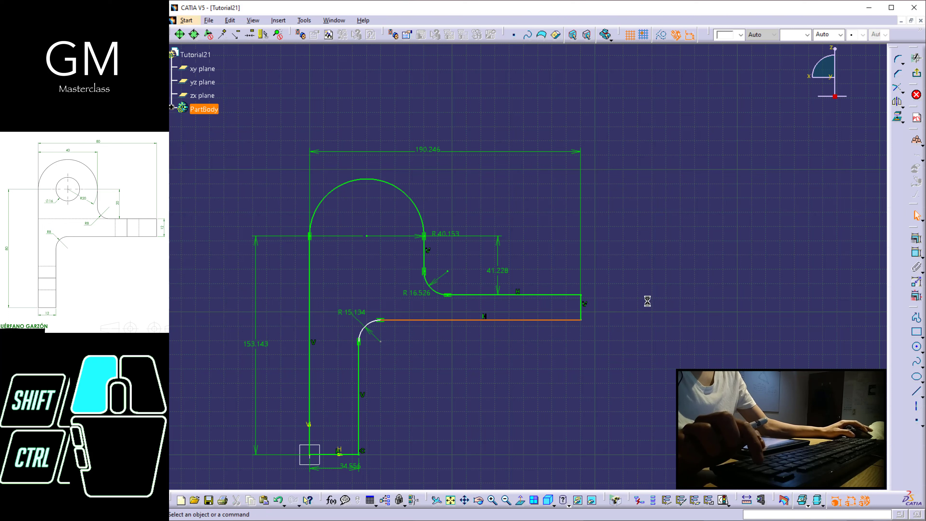
Step: Dimension the height of the arm's end line again, placing the dimension beyond the arm's end
left_click(917, 252)
left_click(581, 308)
left_click(630, 306)
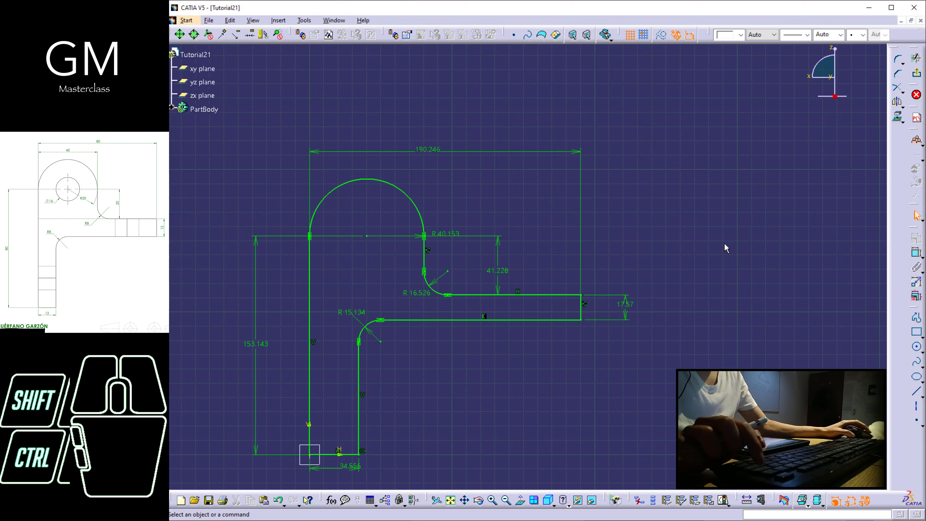
Step: Edit the sketch's dimensional constraints together, setting the height of the arm's end line to 12 mm
left_click(916, 301)
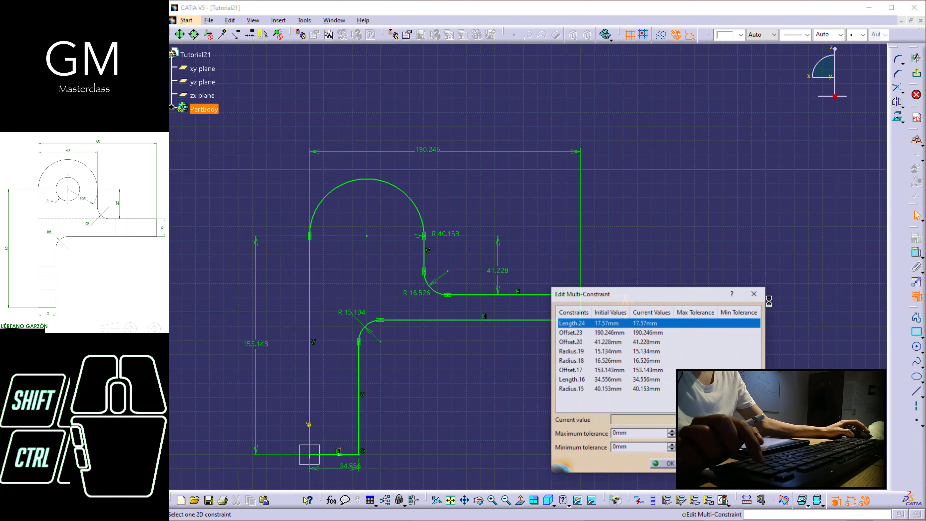
left_click_drag(720, 259, 749, 167)
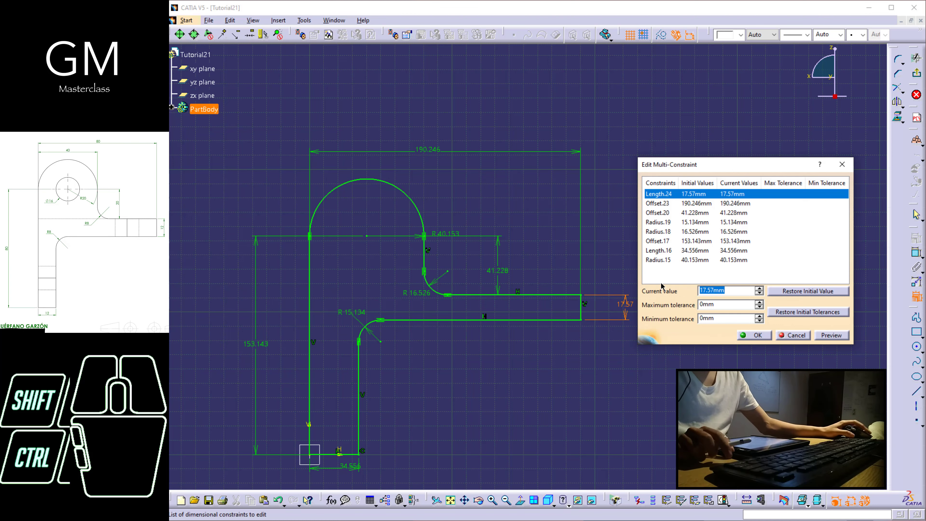
type("12")
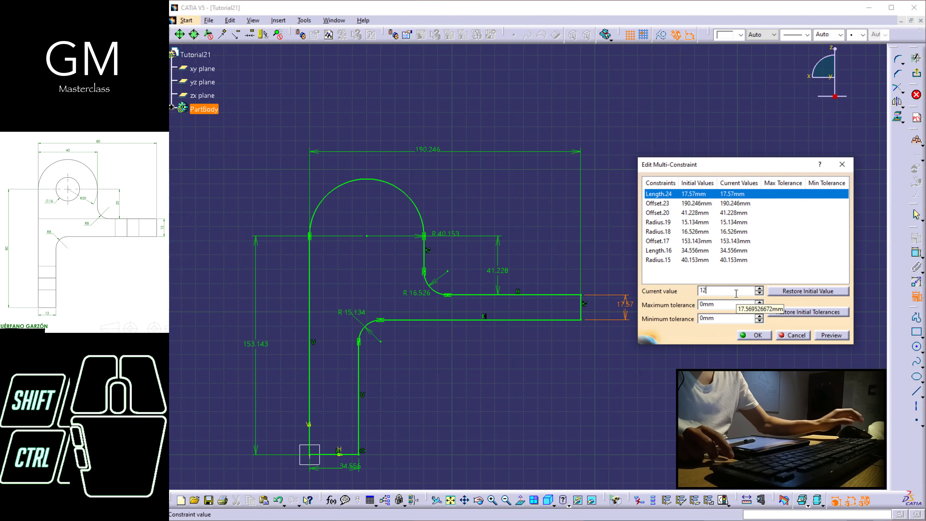
Step: Set the overall width to 80 mm and the vertical distance from the semicircle's center to the arm's upper edge to 20 mm
left_click(753, 205)
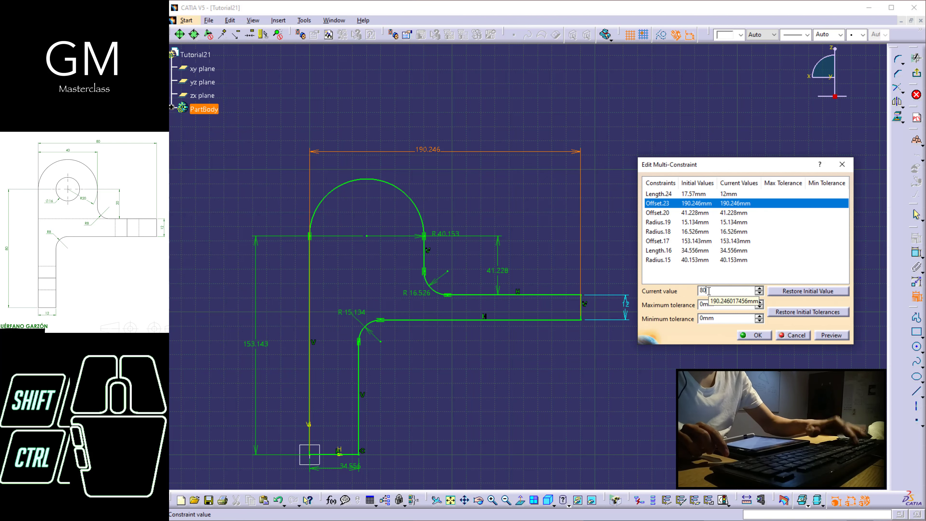
left_click(726, 213)
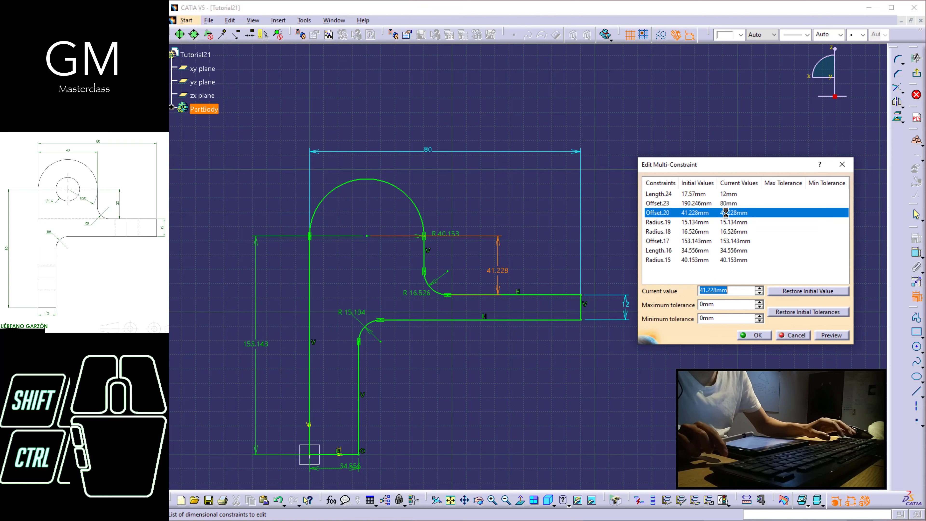
type("20")
Step: Set the radius of the inner corner fillet beneath the horizontal arm to 8 mm
left_click(723, 222)
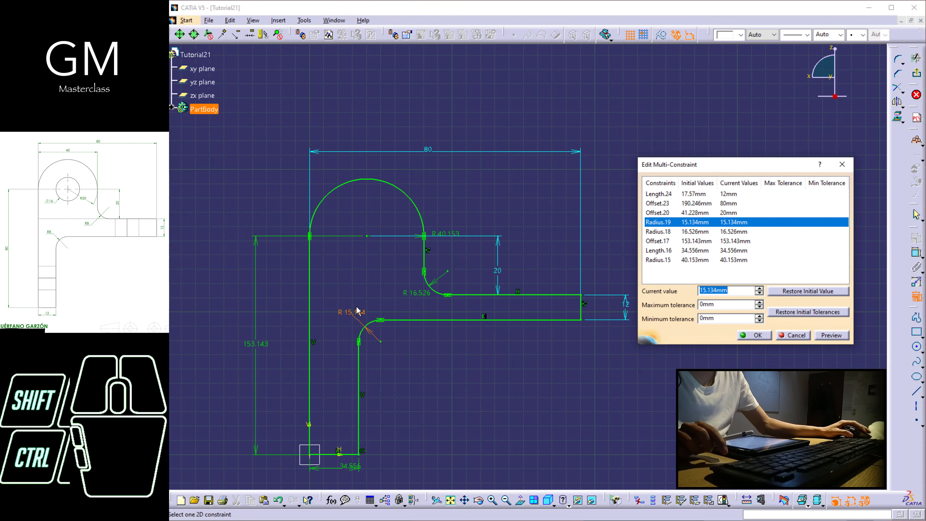
mouse_move(387, 283)
middle_mouse_down()
mouse_move(415, 321)
mouse_move(476, 347)
mouse_move(411, 358)
middle_mouse_up()
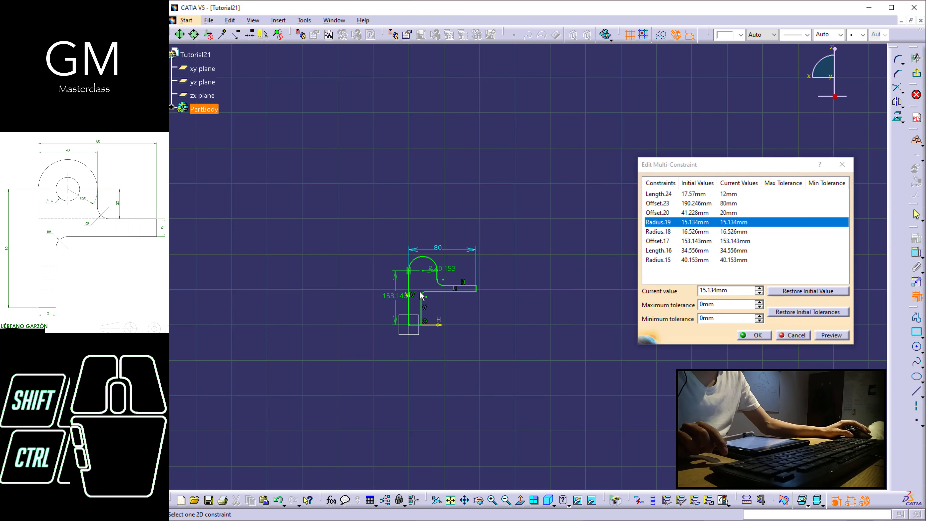
middle_click_drag(412, 305, 407, 269)
middle_click_drag(417, 301, 446, 274)
middle_click_drag(433, 285, 440, 318)
middle_click_drag(478, 285, 491, 311)
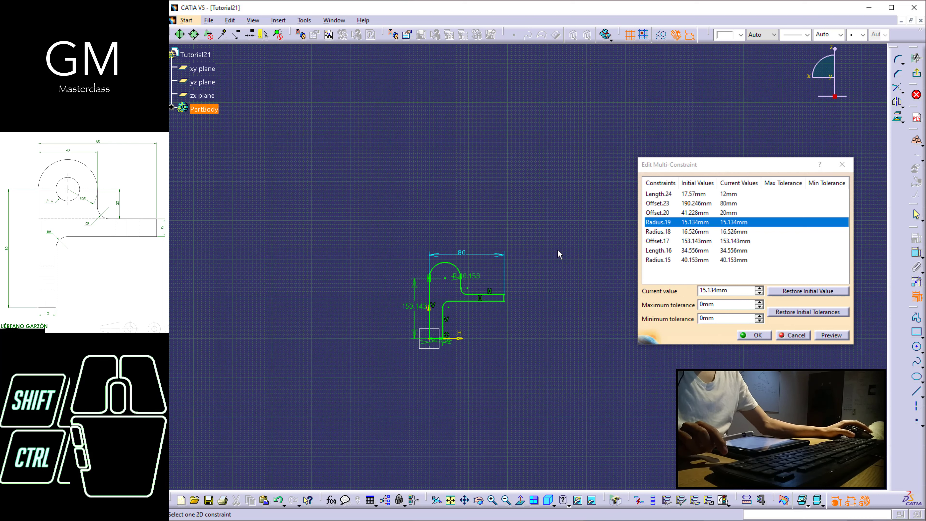
right_click(722, 224)
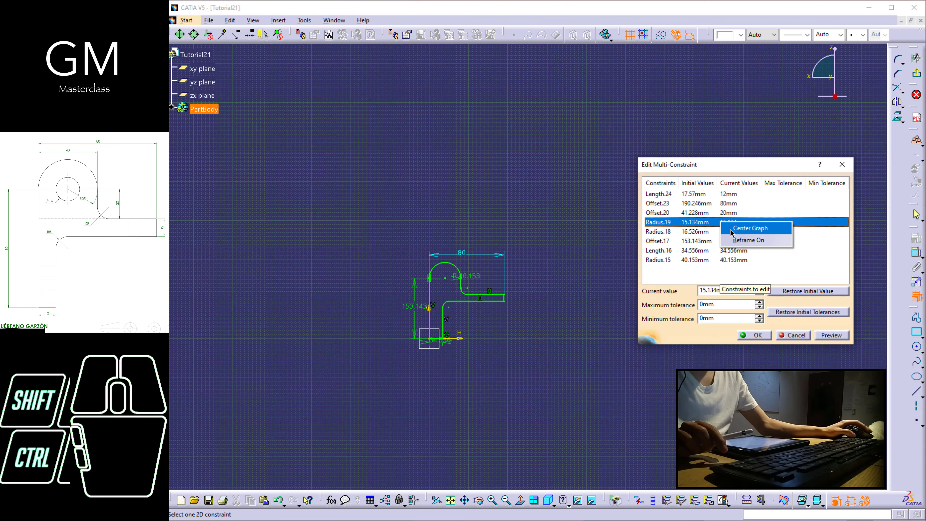
left_click(734, 240)
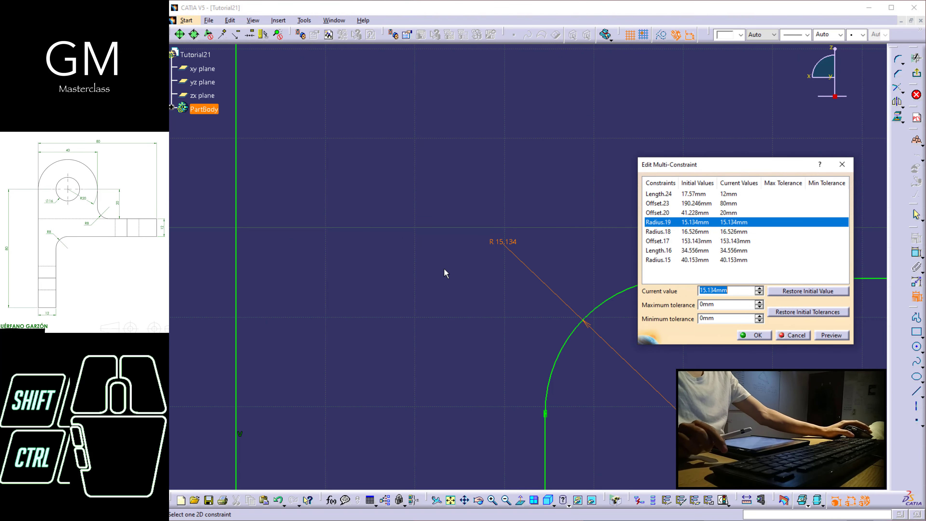
mouse_move(496, 201)
middle_mouse_down()
mouse_move(513, 293)
mouse_move(397, 313)
middle_mouse_up()
mouse_move(447, 242)
middle_mouse_down()
mouse_move(410, 288)
mouse_move(375, 290)
middle_mouse_up()
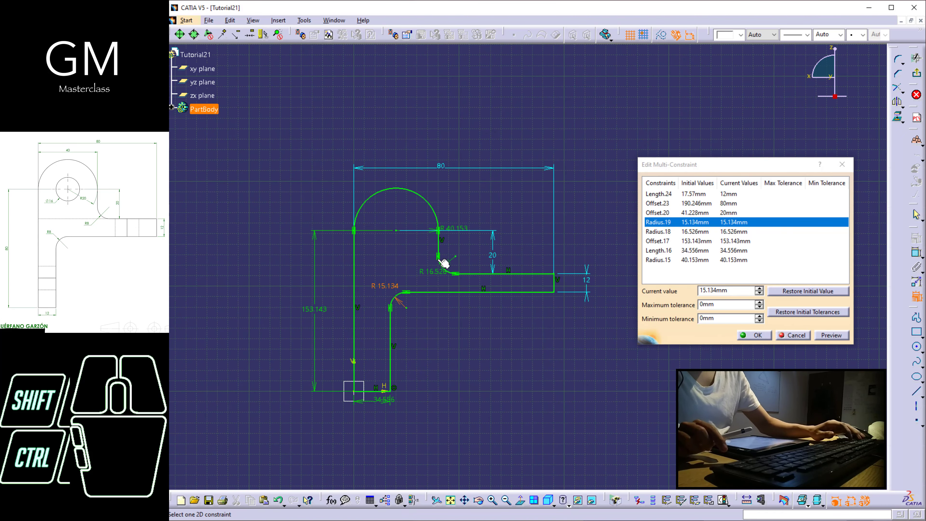
type("8")
left_click(728, 290)
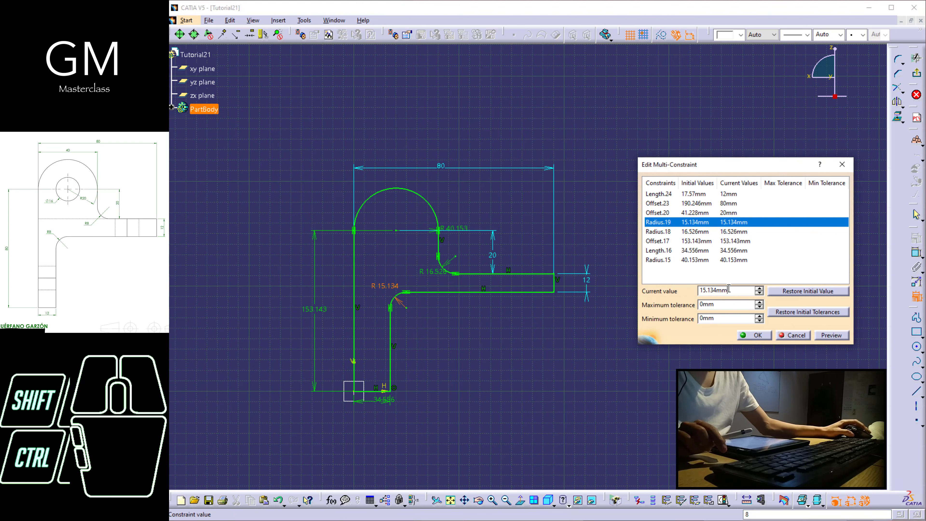
double_click(728, 290)
type("8")
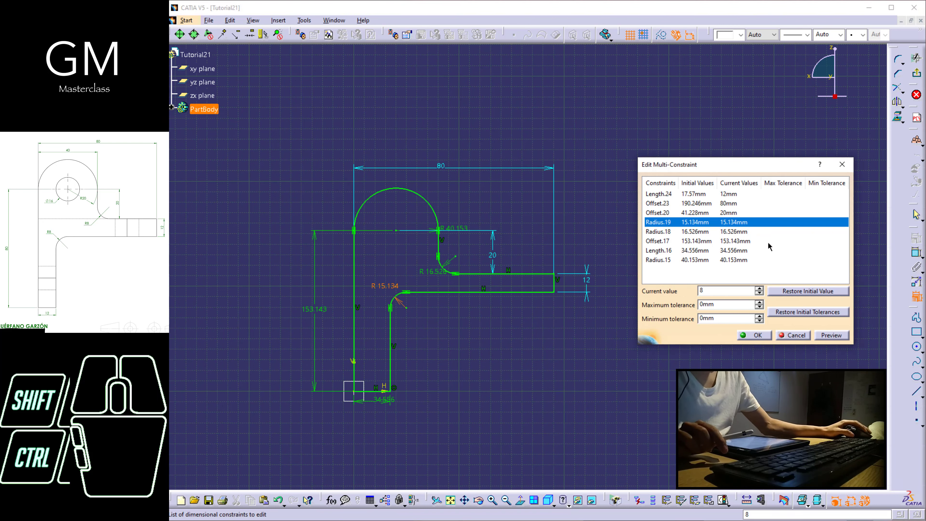
Step: Set the fillet radius above the arm to 8 mm and the vertical distance from the base to the semicircle's center to 80 mm
left_click(767, 232)
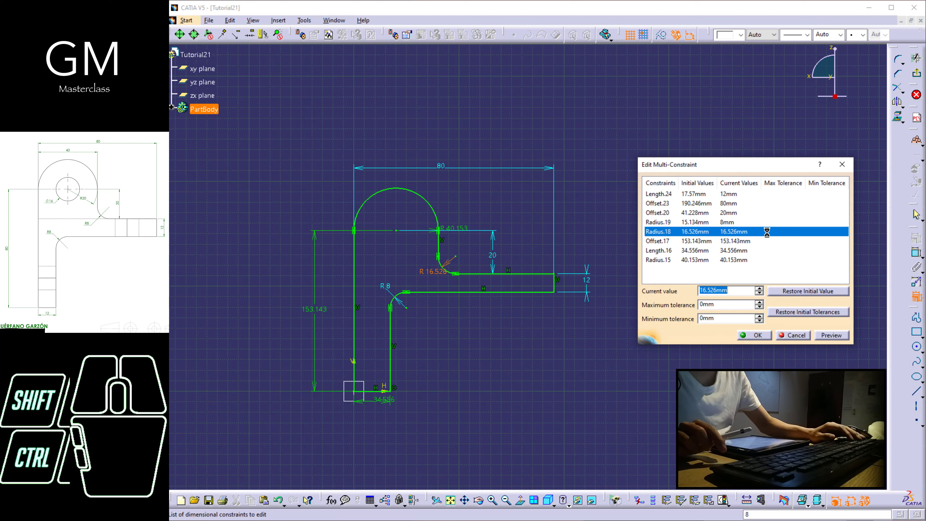
type("8")
left_click(780, 240)
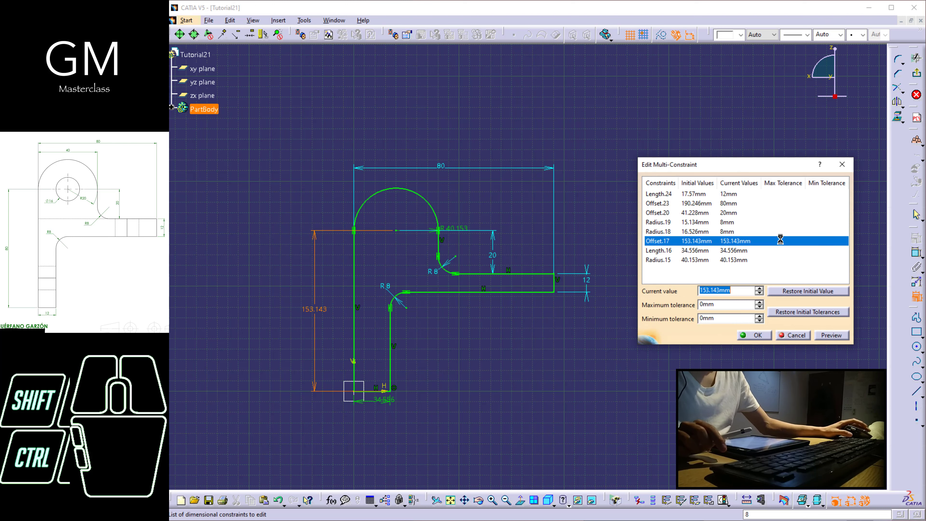
type("8")
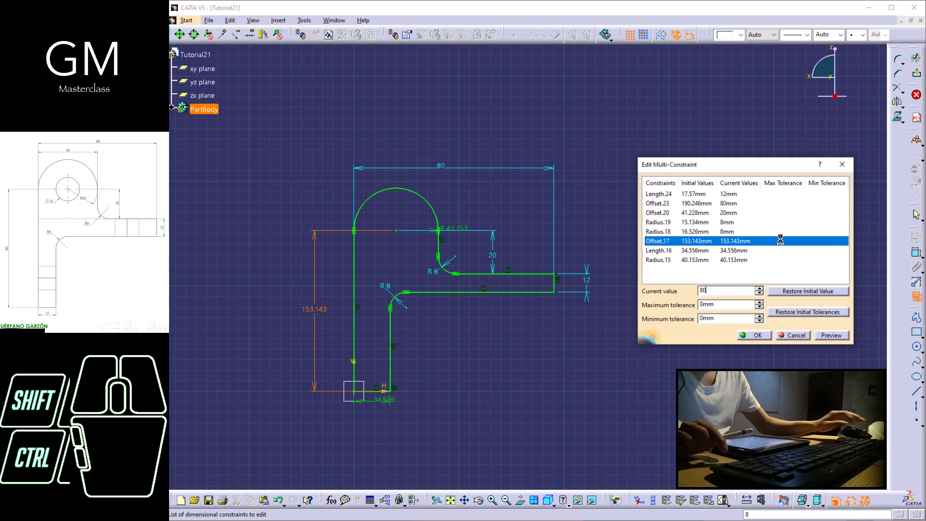
type("0")
Step: Set the vertical leg's bottom width to 12 mm and the semicircle's radius to 20 mm, then apply the constraint edits
left_click(723, 249)
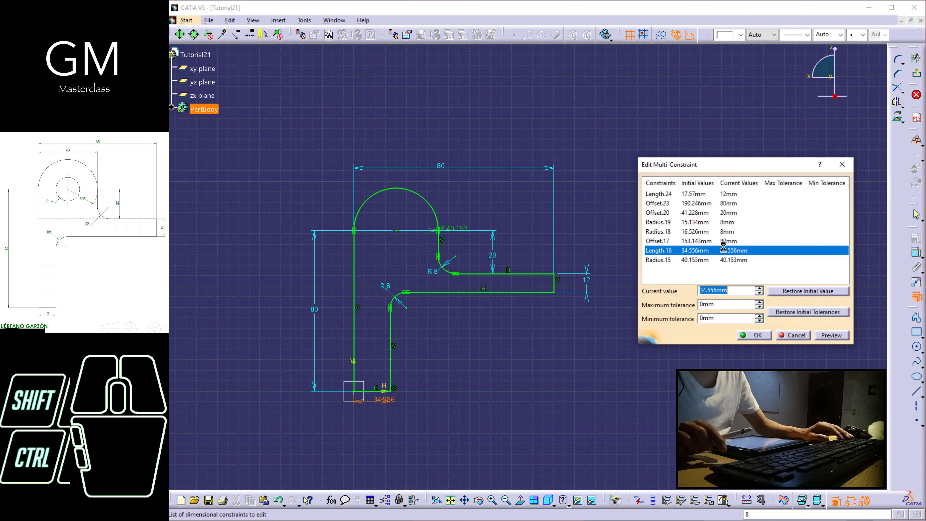
type("12")
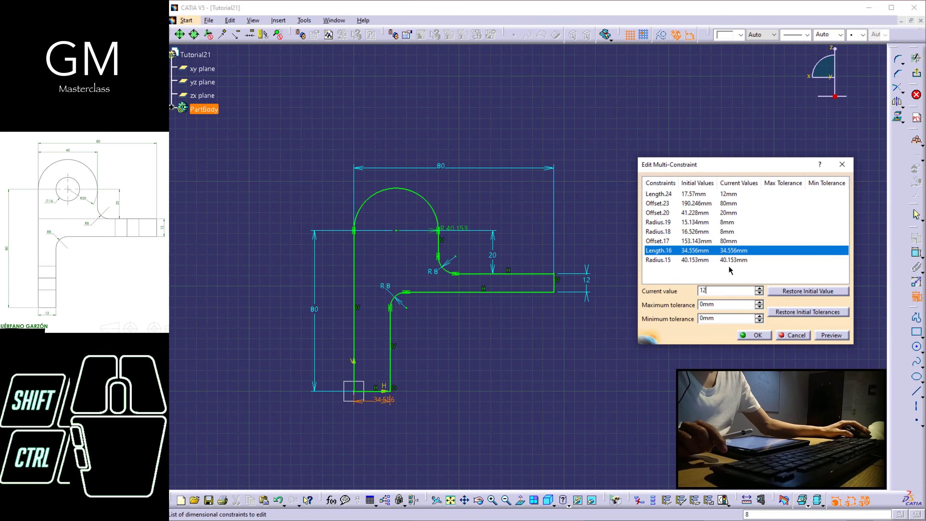
left_click(730, 260)
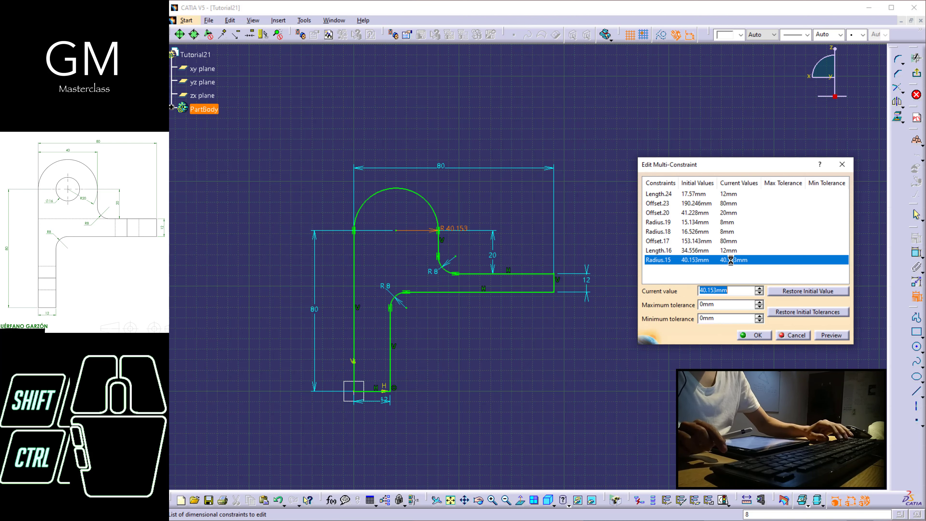
type("20")
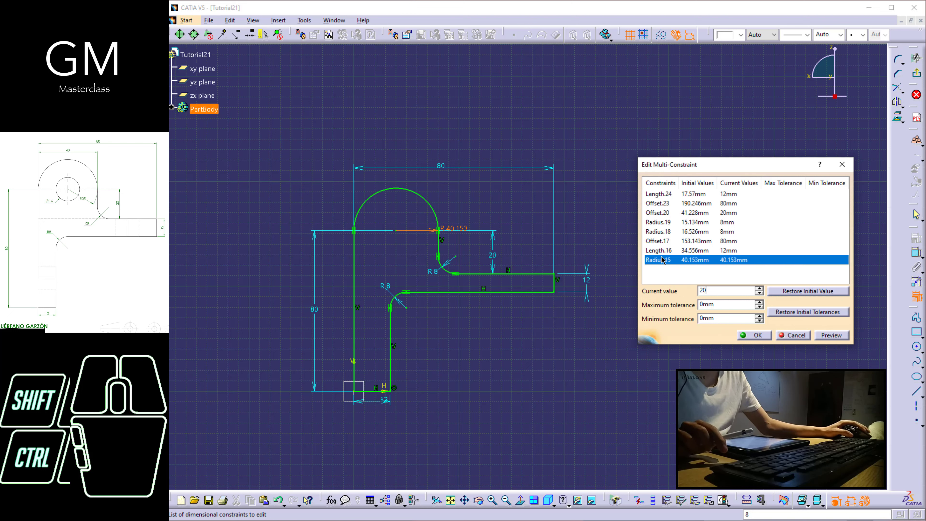
key("Return")
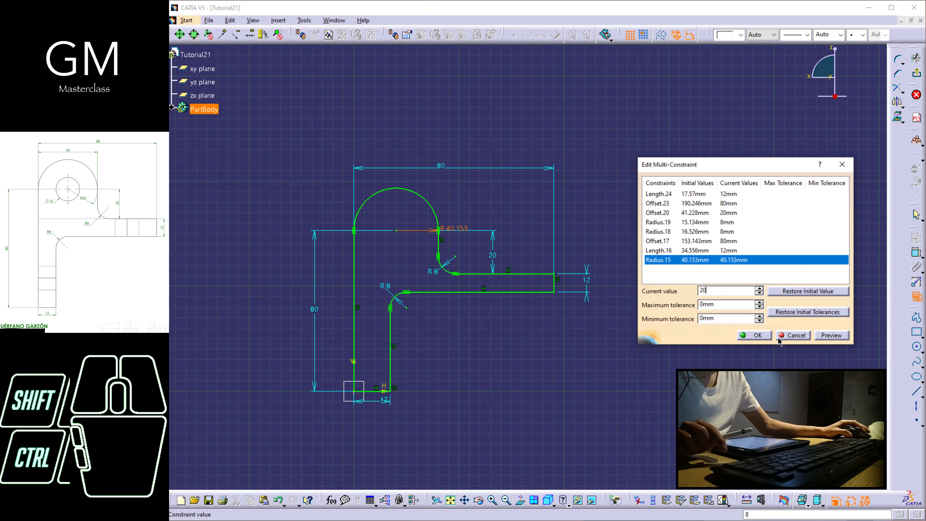
left_click(818, 335)
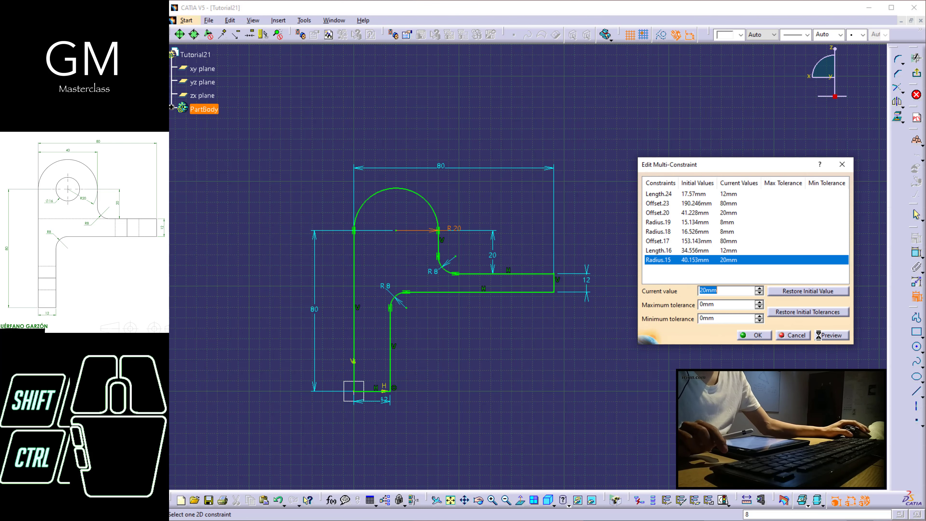
left_click(754, 334)
mouse_move(483, 347)
middle_mouse_down()
mouse_move(466, 369)
mouse_move(513, 316)
mouse_move(441, 368)
mouse_move(495, 329)
middle_mouse_up()
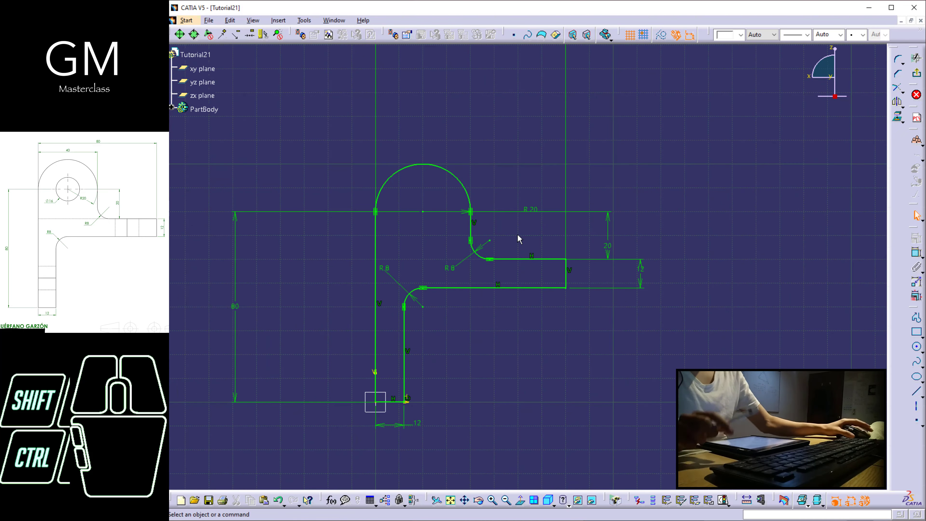
Step: Draw a circle about 20 mm in diameter centered on the semicircle's center point
left_click(917, 346)
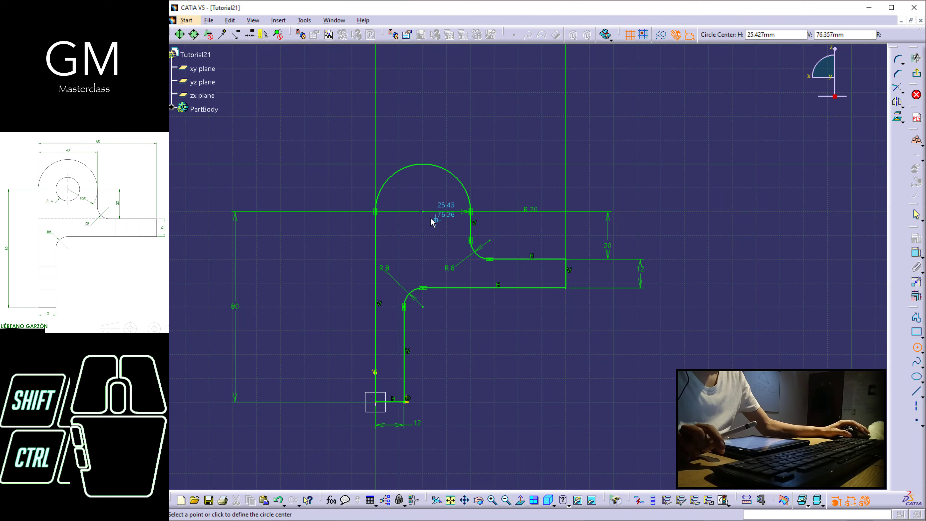
left_click(423, 212)
left_click(436, 191)
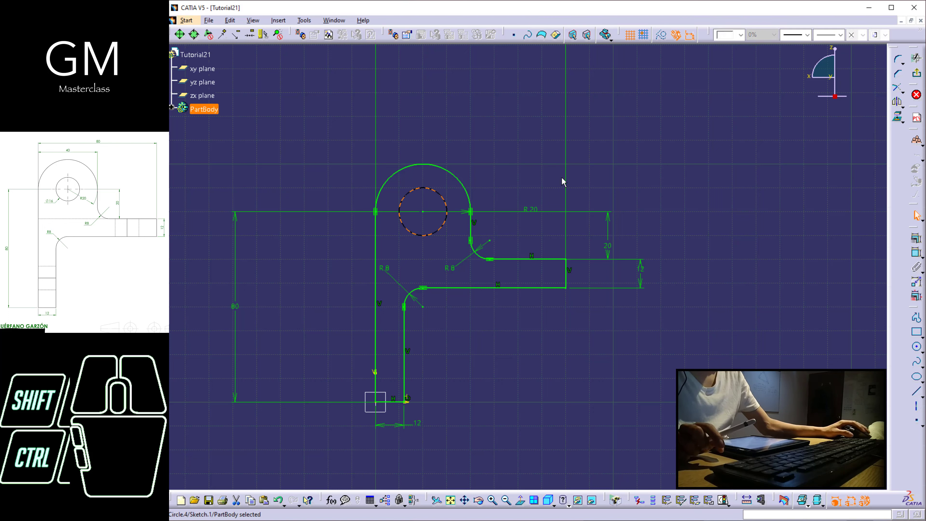
Step: Dimension the circle's diameter and set it to 16 mm
left_click(915, 252)
left_click(462, 167)
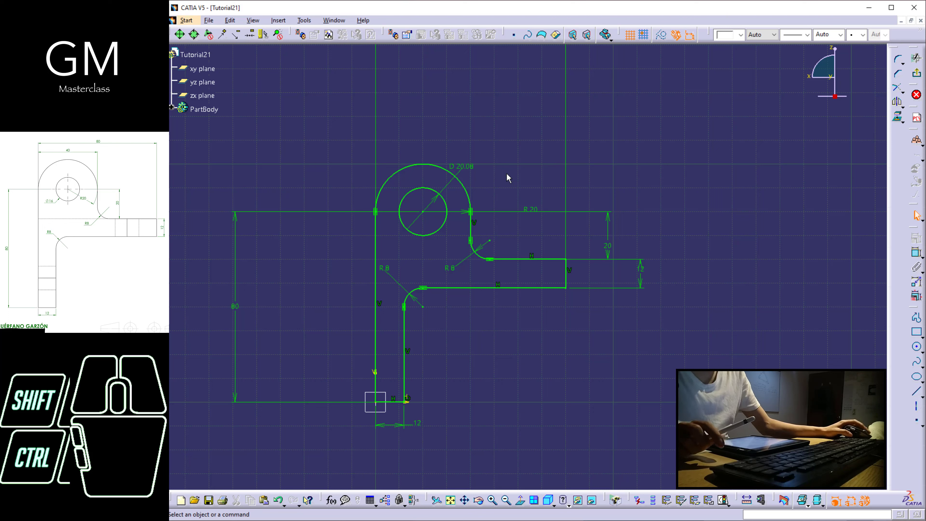
double_click(463, 167)
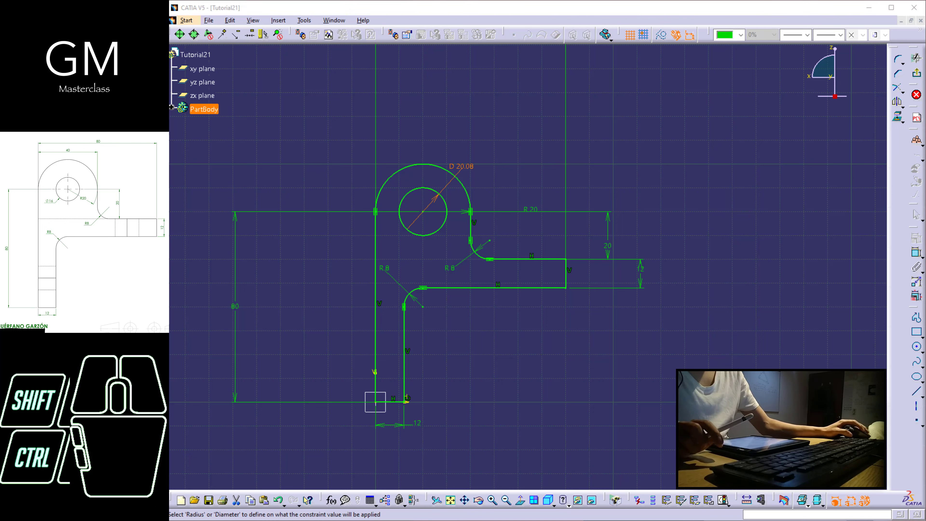
key("Return")
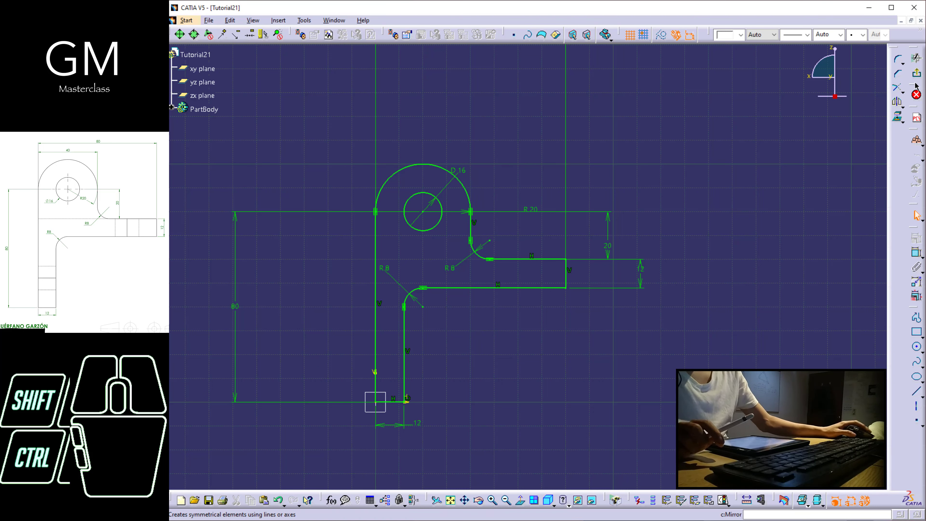
Step: Exit the profile sketch and extrude it as a pad 40 mm long
left_click(917, 73)
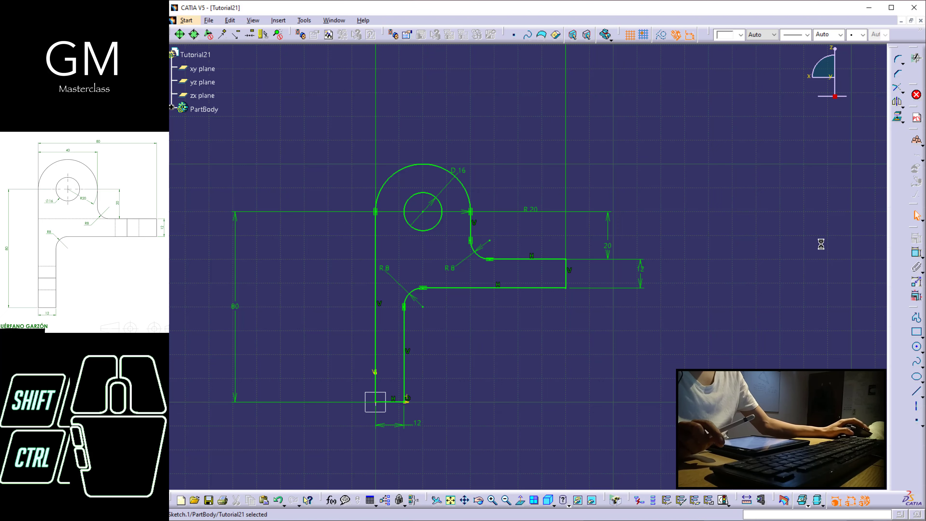
mouse_move(535, 365)
middle_mouse_down()
mouse_move(554, 308)
mouse_move(510, 319)
middle_mouse_up()
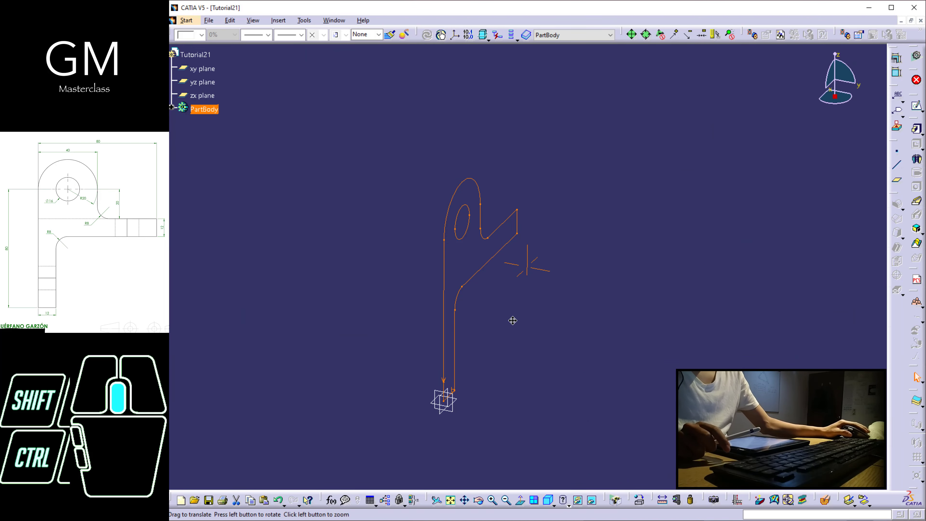
left_click(917, 130)
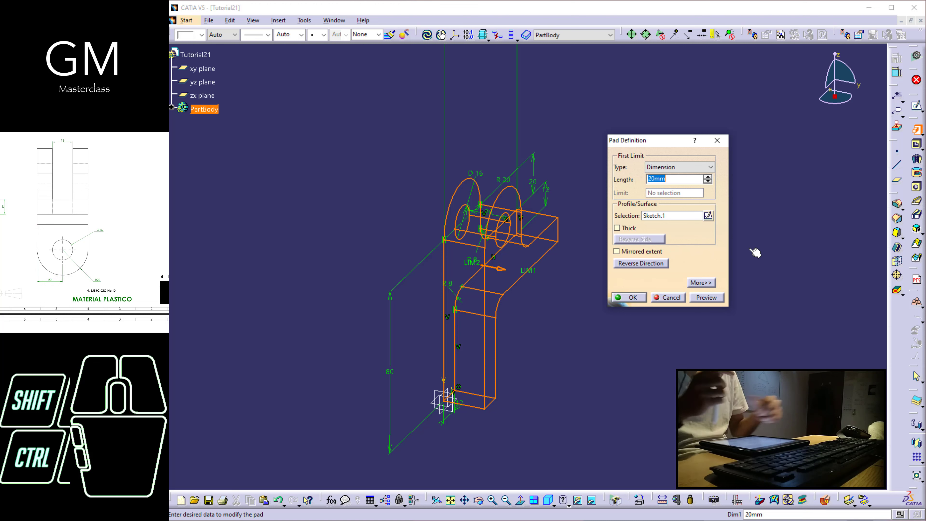
type("40")
key("Return")
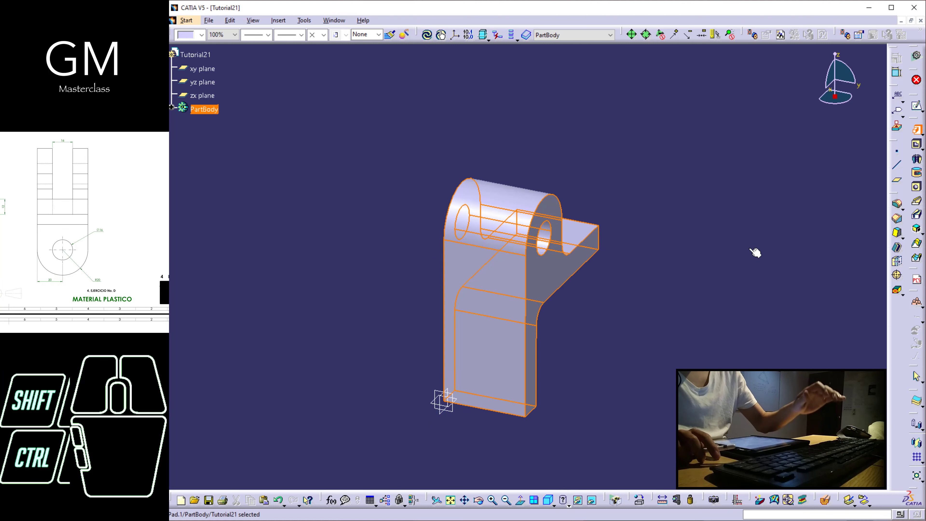
left_click(753, 251)
mouse_move(626, 269)
middle_mouse_down()
mouse_move(418, 250)
mouse_move(529, 222)
mouse_move(446, 265)
mouse_move(548, 209)
mouse_move(542, 299)
middle_mouse_up()
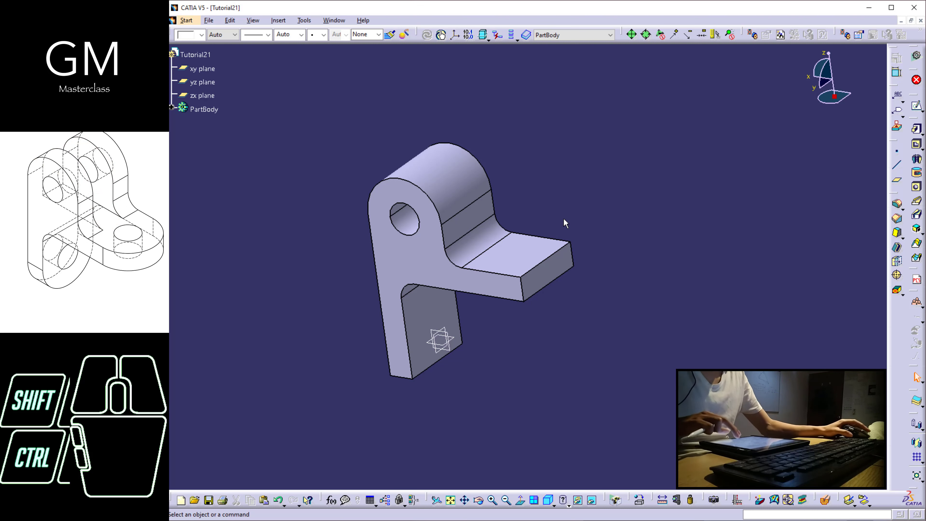
Step: Start a new sketch on the end face of the horizontal arm
left_click(917, 107)
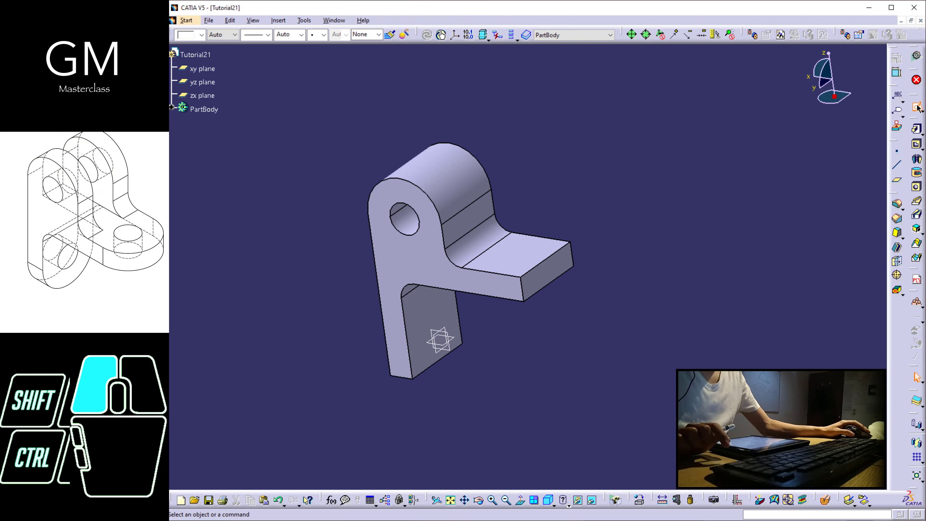
left_click(552, 270)
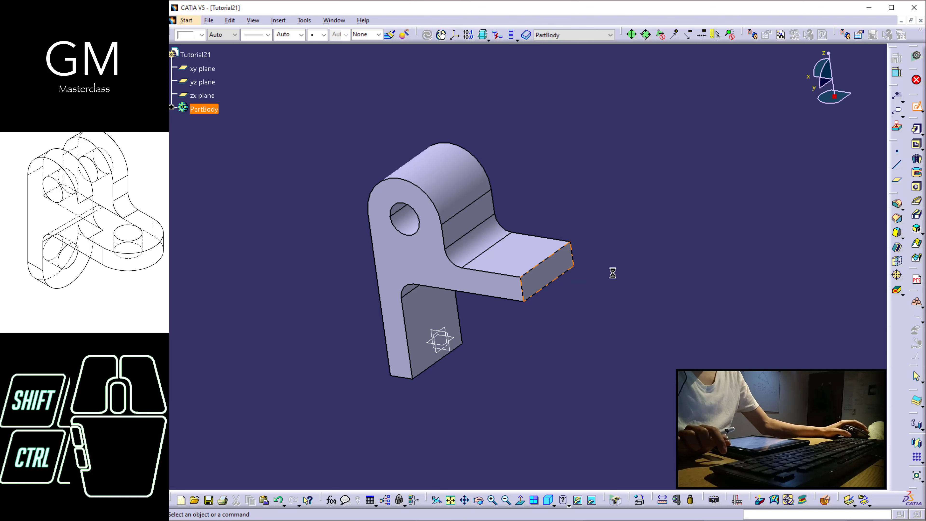
mouse_move(527, 267)
middle_mouse_down()
mouse_move(544, 256)
mouse_move(465, 263)
mouse_move(534, 291)
mouse_move(543, 336)
middle_mouse_up()
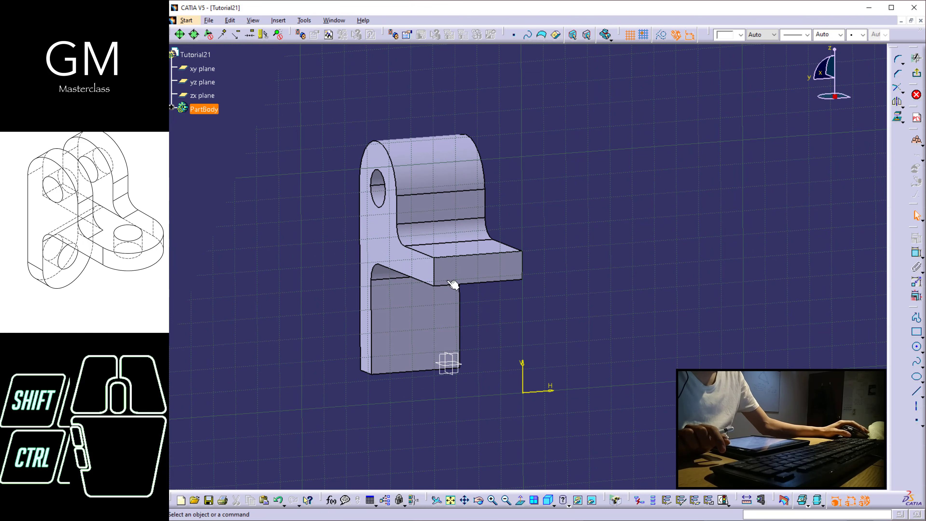
left_click(544, 501)
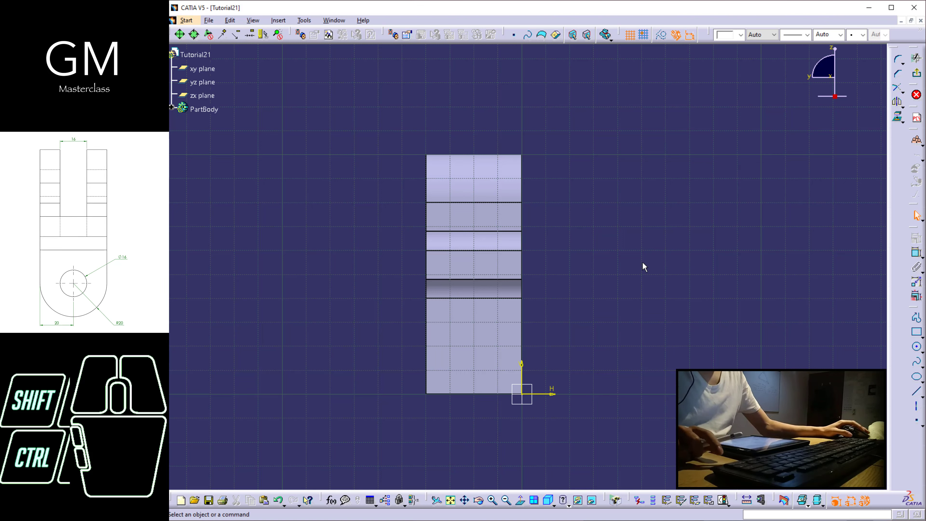
Step: Project the upper curved face and the body's bottom edge into the sketch as construction geometry, then return to standard elements
left_click(527, 167)
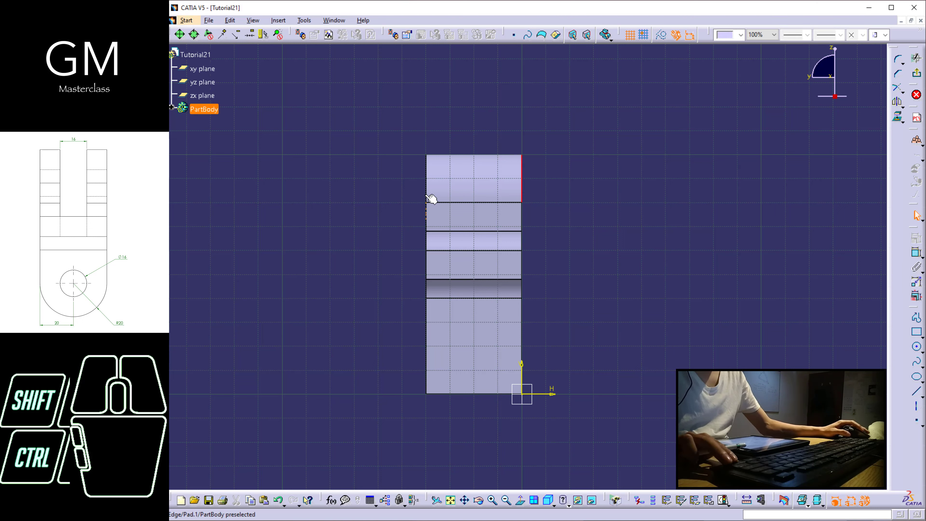
left_click(432, 187, "ctrl")
left_click(419, 205)
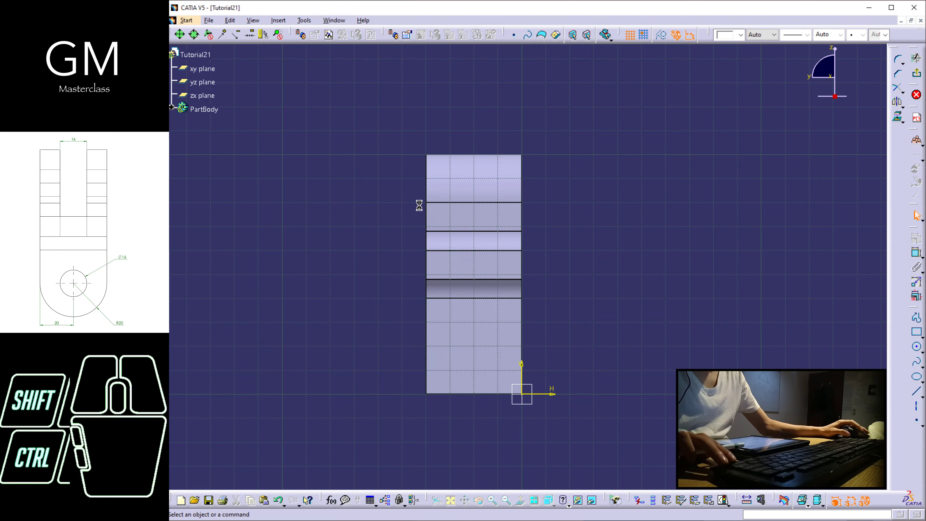
left_click(427, 167)
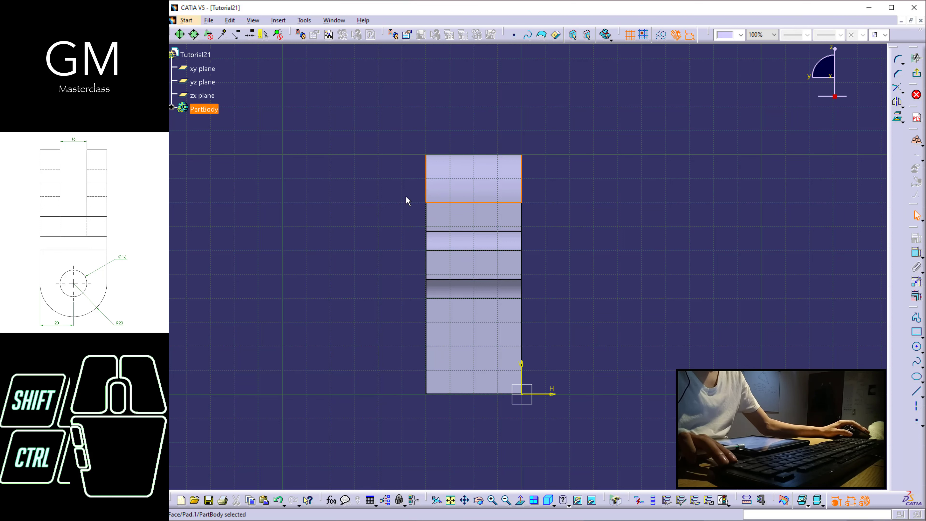
left_click(413, 171)
left_click(430, 158)
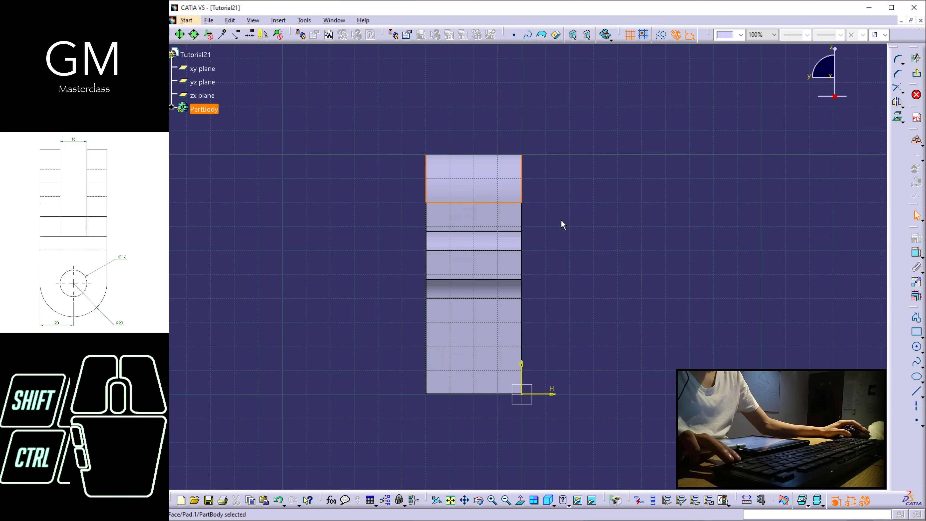
left_click(486, 394, "ctrl")
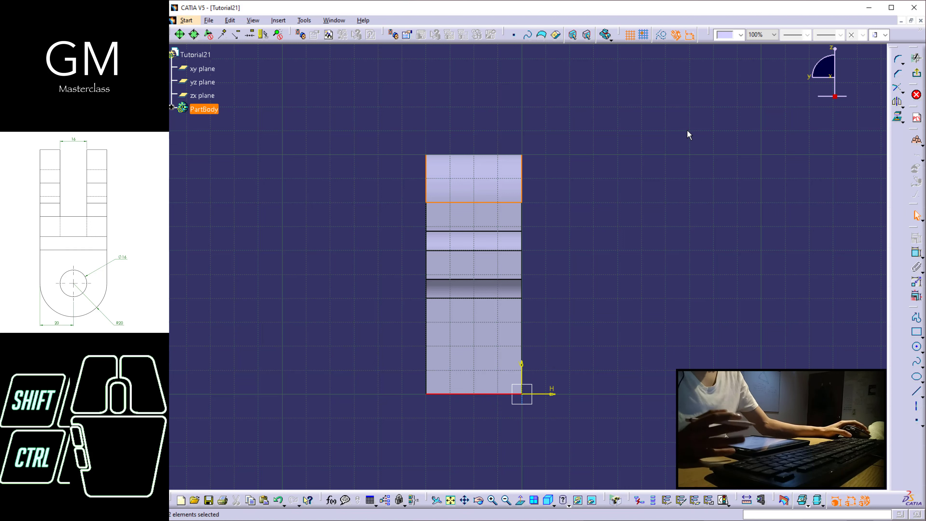
left_click(896, 121)
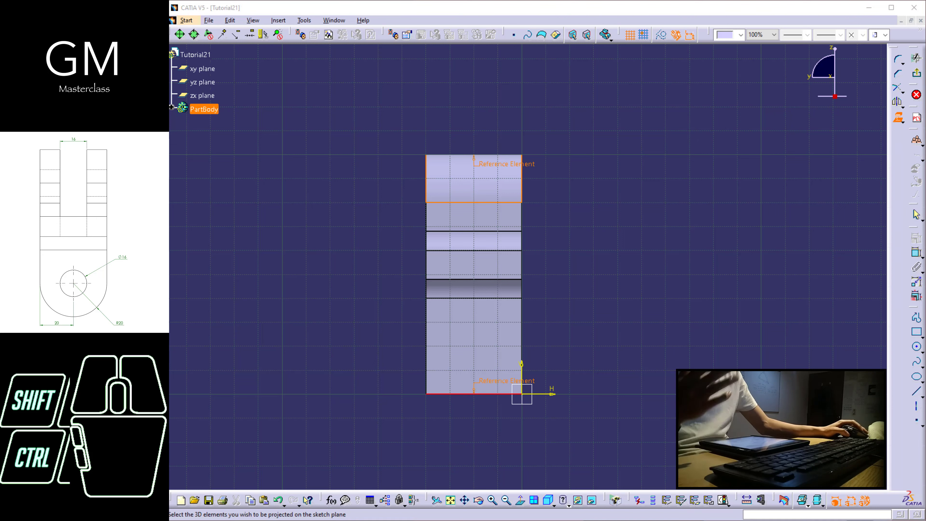
left_click(473, 202)
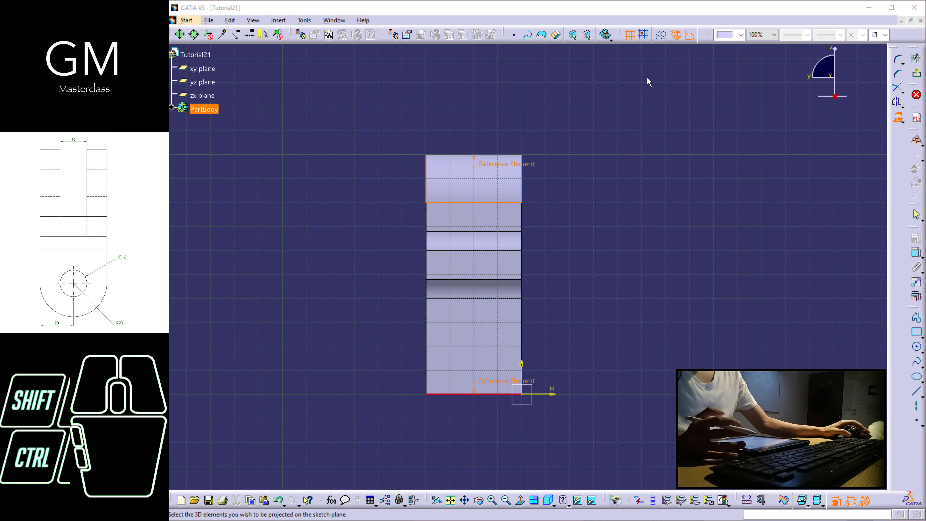
left_click(660, 37)
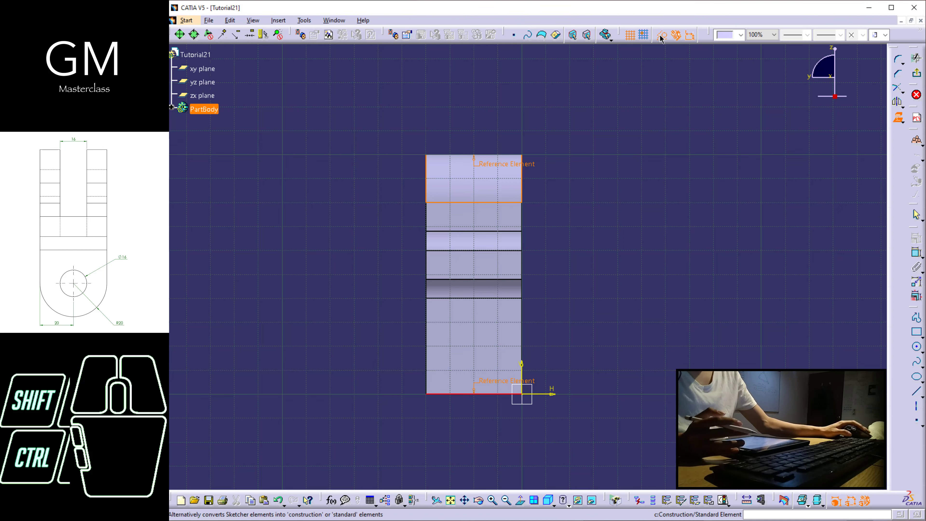
left_click(776, 408)
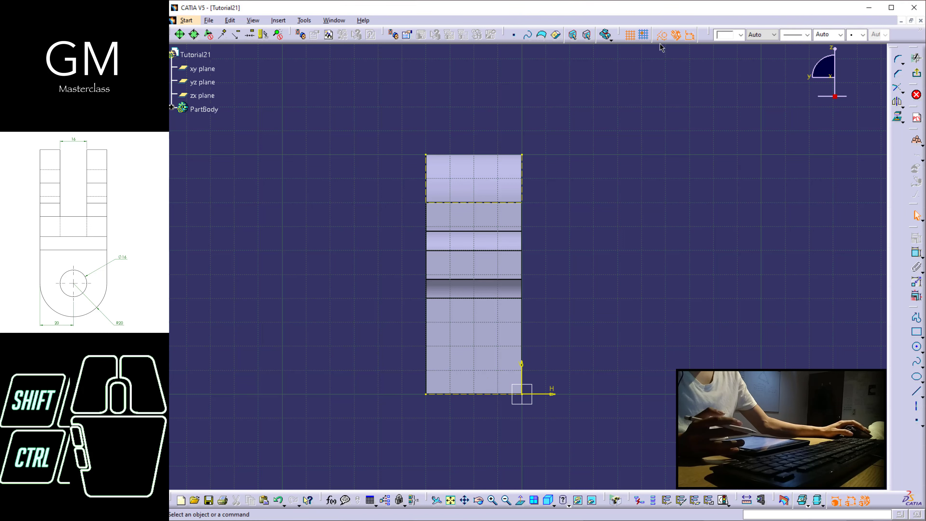
left_click(662, 36)
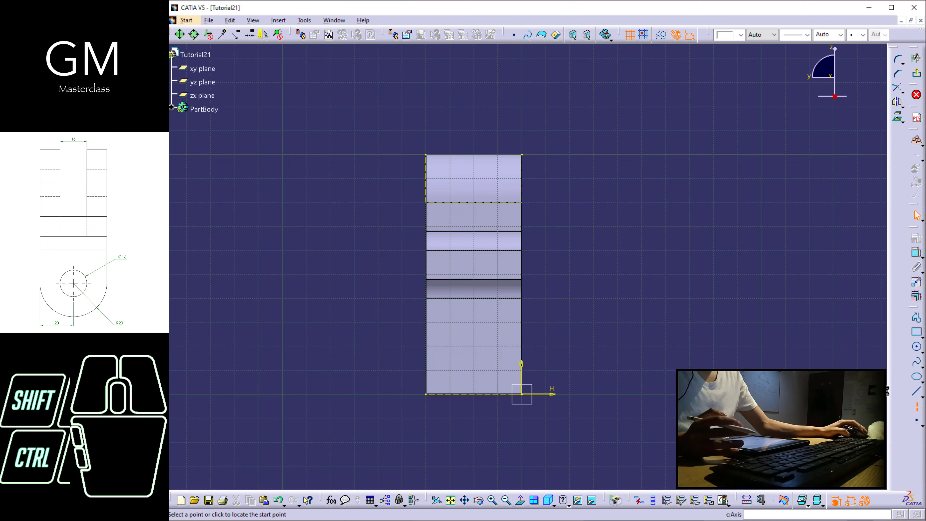
Step: Draw a horizontal axis along the body's top edge, from one upper corner of the projected outline to the other
left_click(915, 406)
left_click(426, 155)
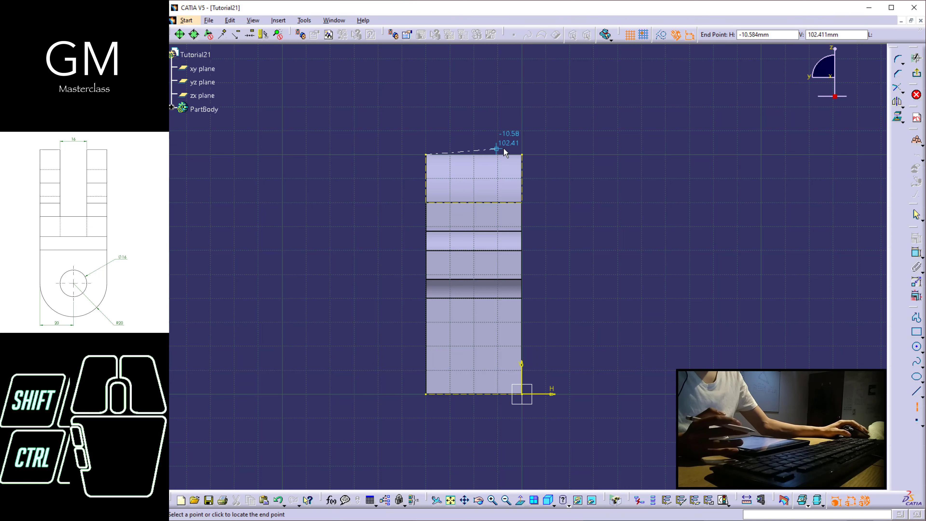
left_click(524, 155)
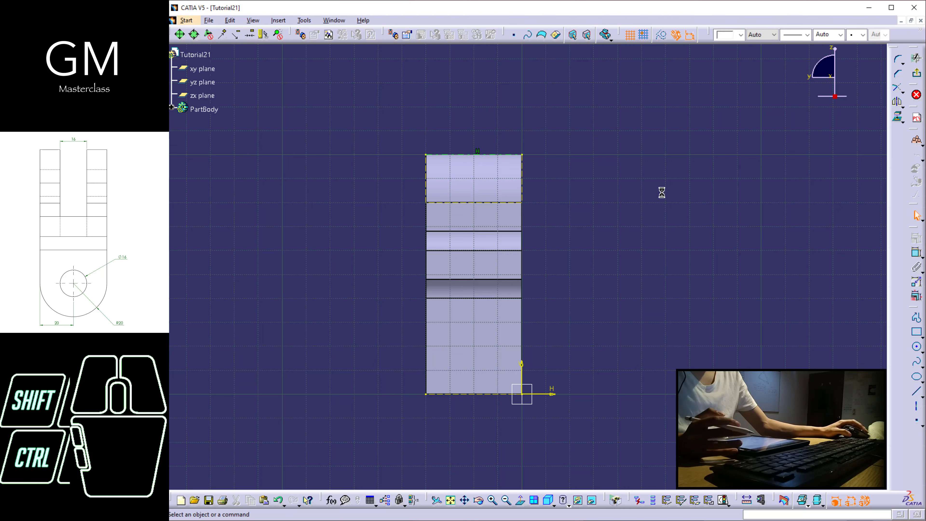
left_click_drag(487, 155, 546, 173)
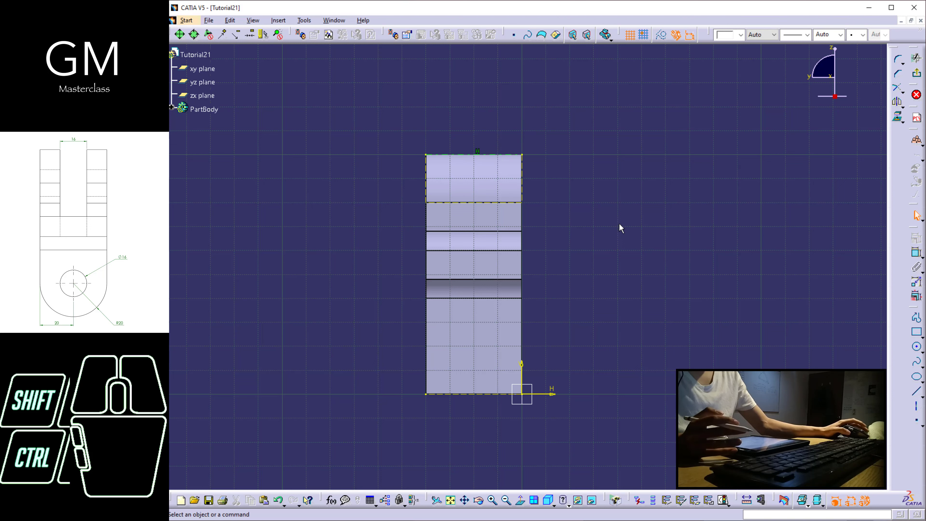
left_click(497, 155)
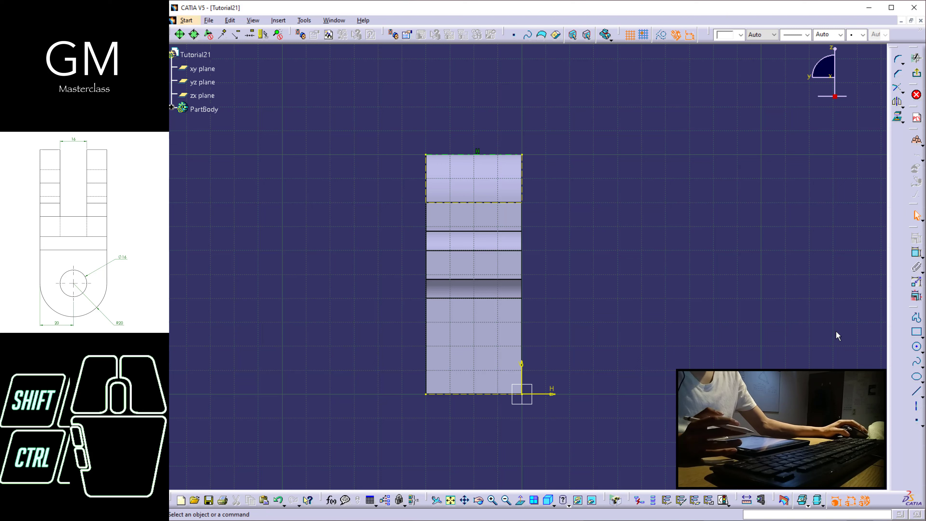
Step: Draw a vertical axis from the midpoint of the top axis down to the midpoint of the projected bottom edge
left_click(918, 408)
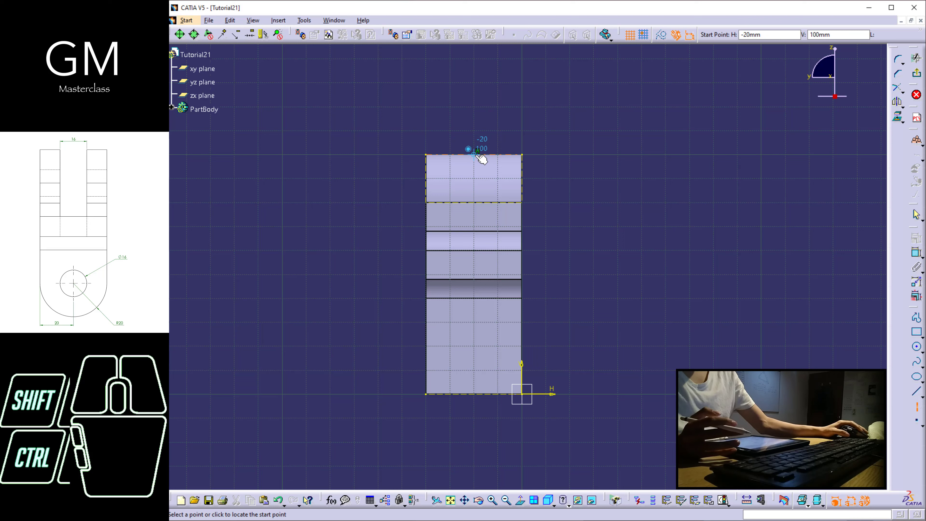
left_click(480, 157)
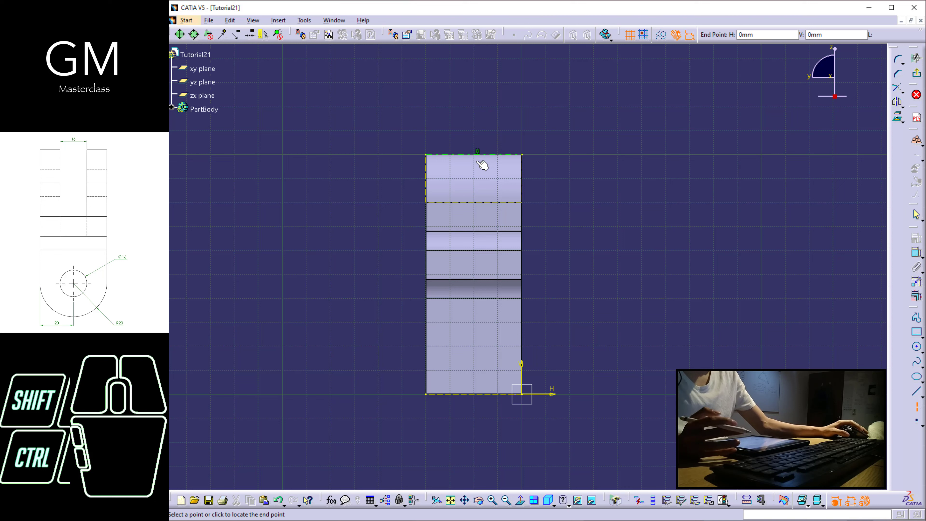
left_click(478, 396)
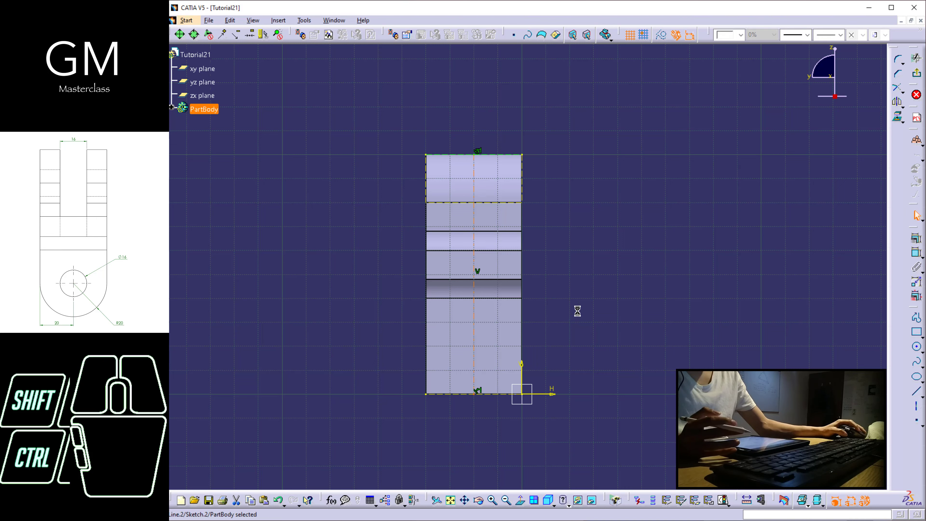
Step: Draw a centered rectangle about 12 mm wide and 24 mm tall on the vertical axis, with its upper side on the top axis
mouse_move(565, 202)
middle_mouse_down()
mouse_move(543, 250)
mouse_move(558, 209)
mouse_move(607, 244)
mouse_move(608, 221)
middle_mouse_up()
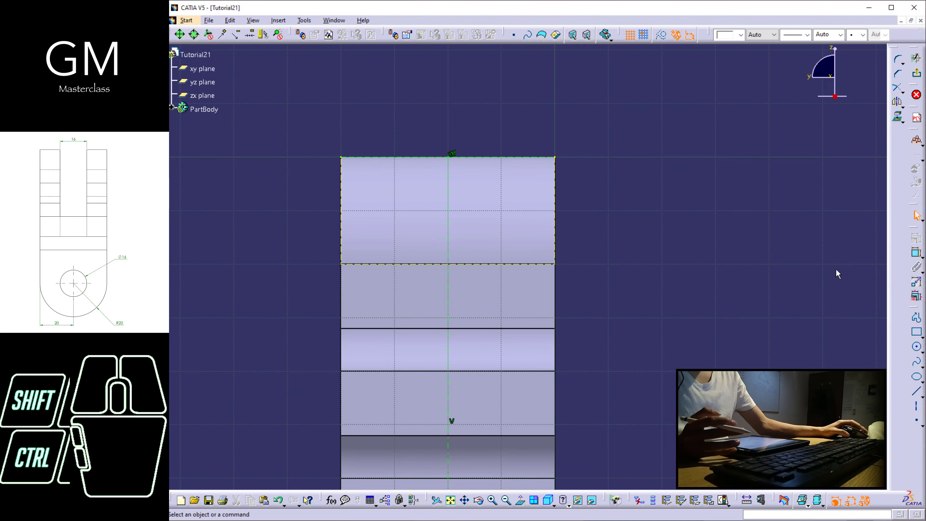
left_click(917, 334)
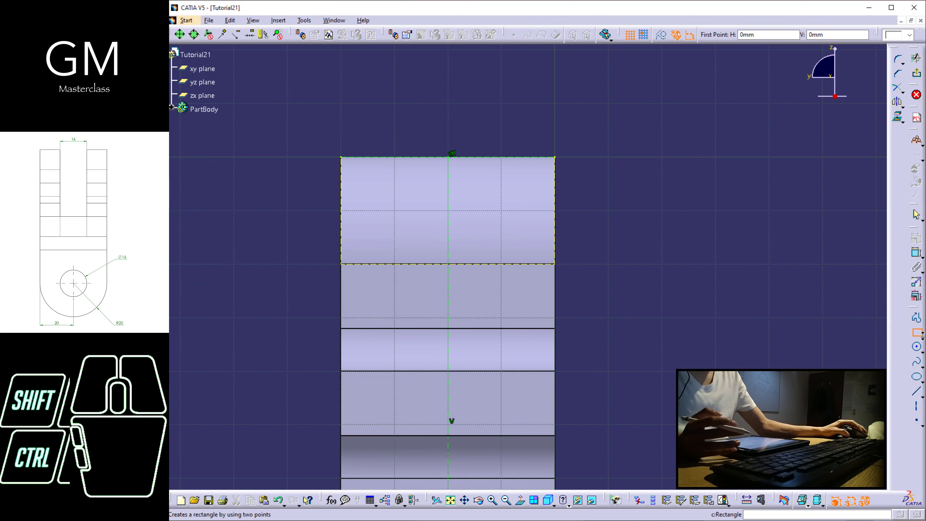
left_click(921, 339)
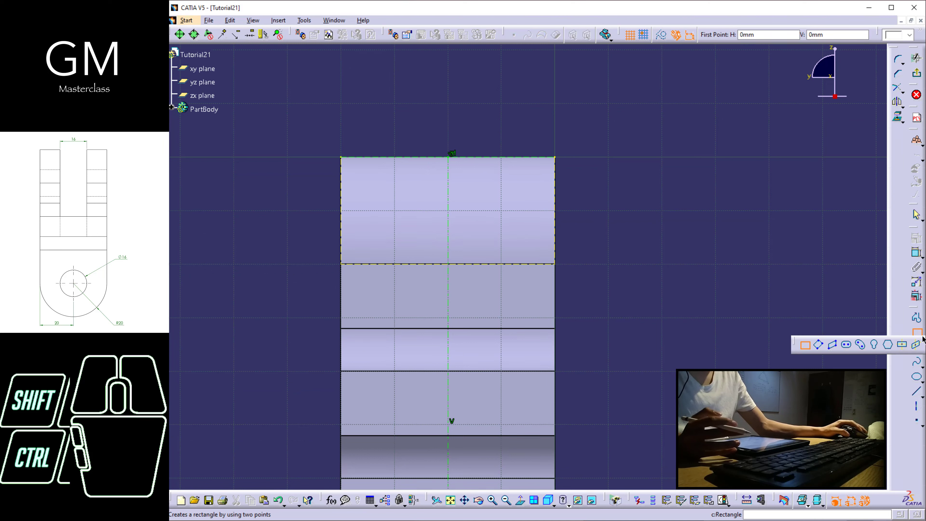
left_click(903, 345)
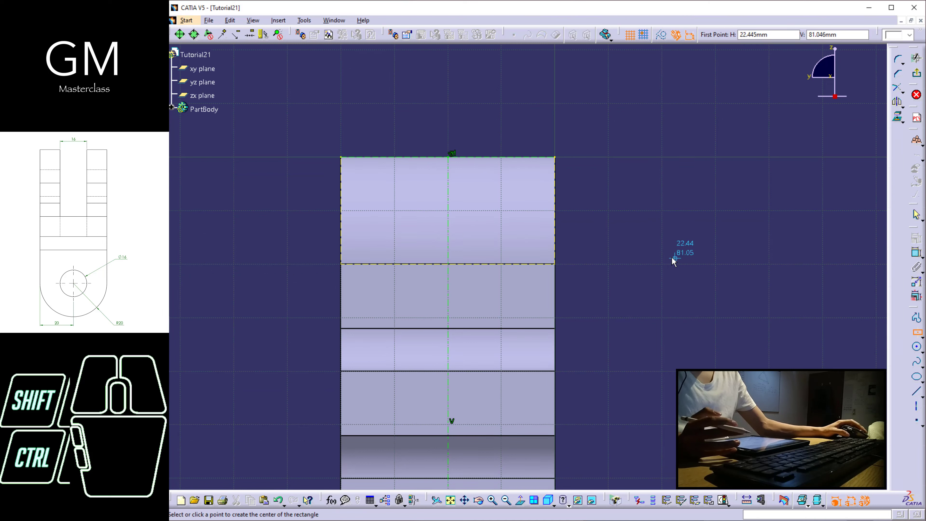
left_click(452, 208)
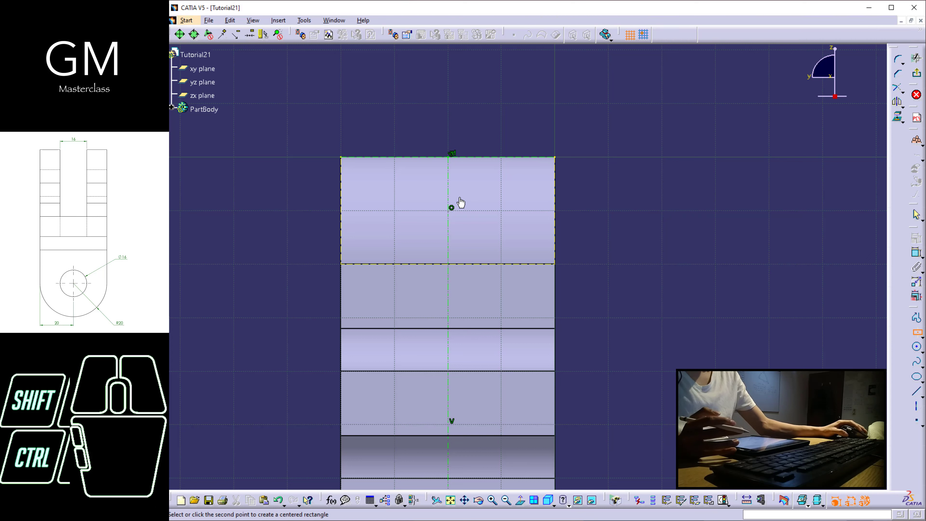
left_click(485, 157)
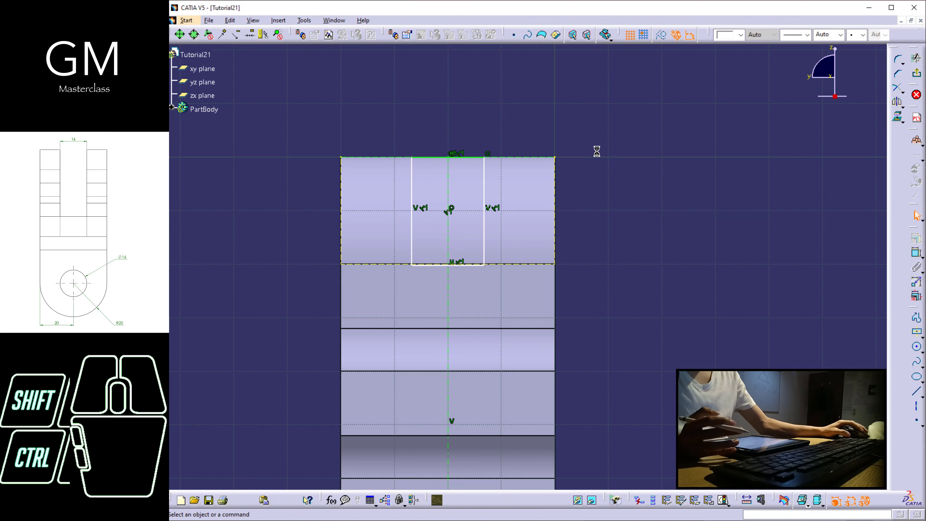
mouse_move(488, 201)
left_mouse_down()
mouse_move(476, 196)
mouse_move(485, 213)
mouse_move(469, 213)
mouse_move(481, 214)
left_mouse_up()
left_click(610, 227)
left_click(612, 227)
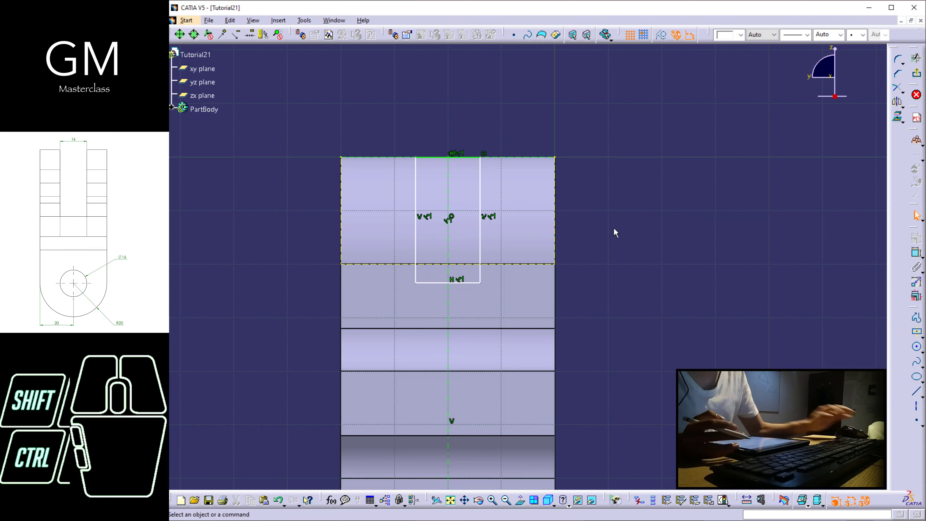
Step: Dimension the rectangle's width along its top side and set it to 16 mm
left_click(916, 252)
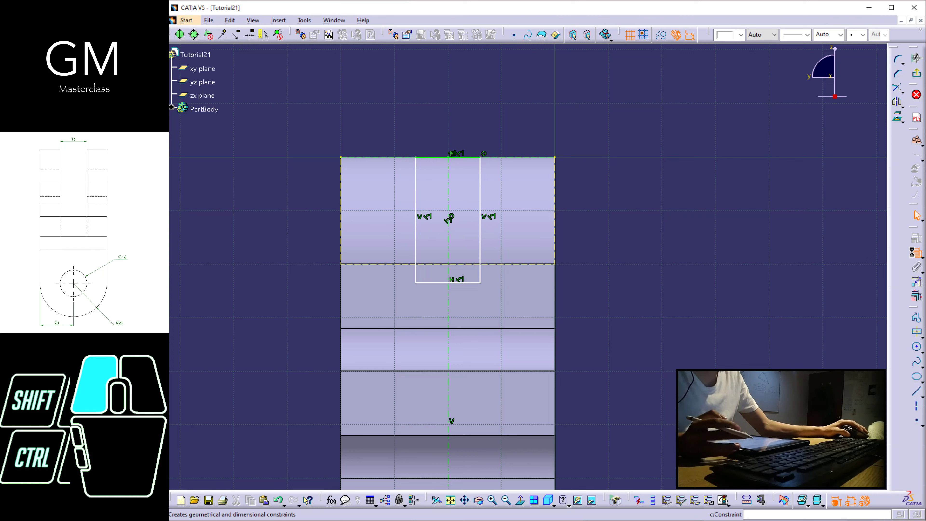
left_click(464, 157)
left_click(463, 124)
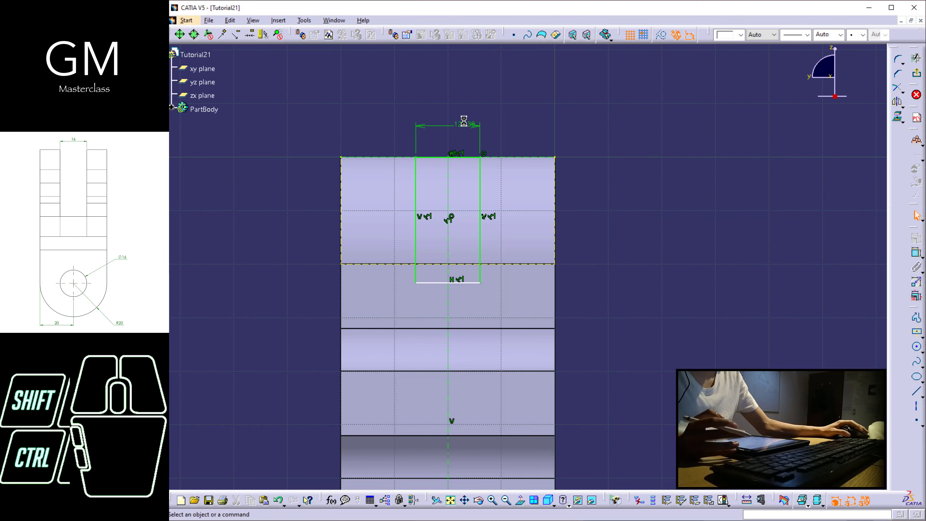
double_click(463, 123)
type("16")
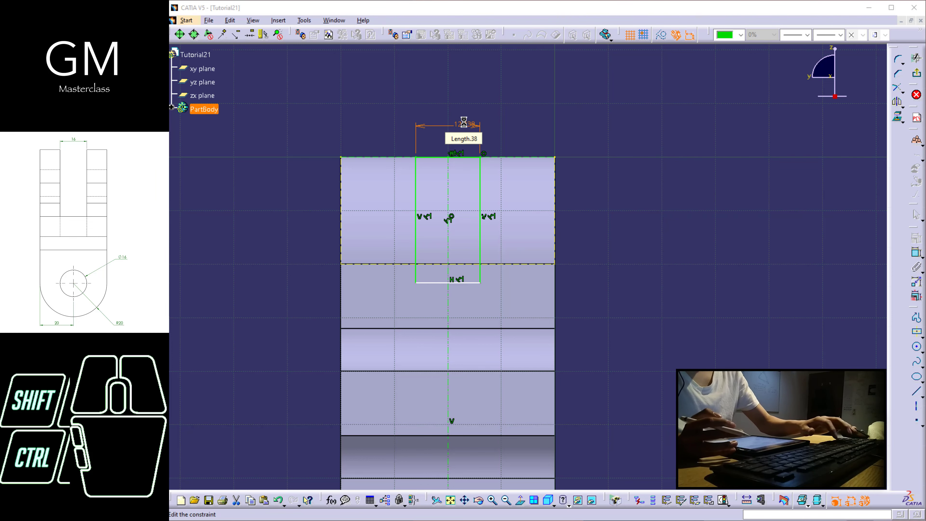
key("Return")
left_click(579, 176)
Step: Dimension the rectangle's height along its vertical side and set it to 40 mm
middle_click_drag(525, 194, 548, 213)
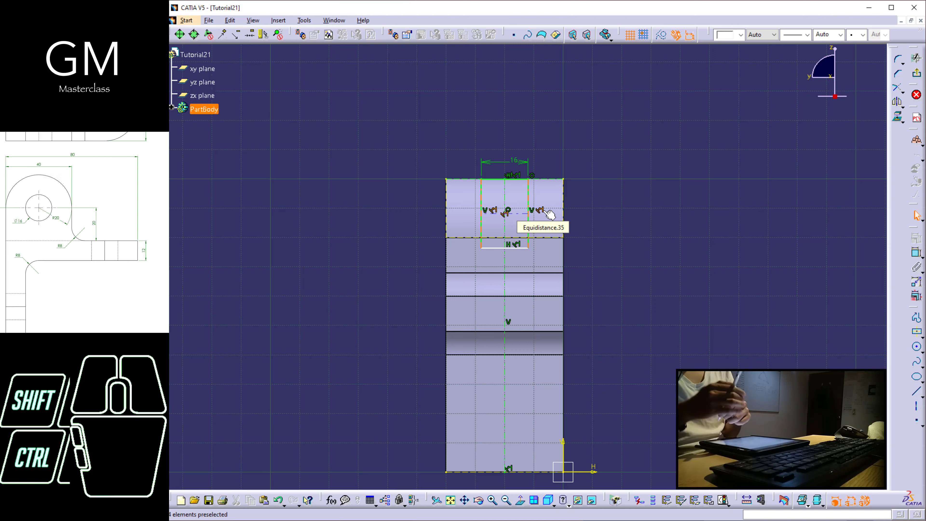
left_click(656, 253)
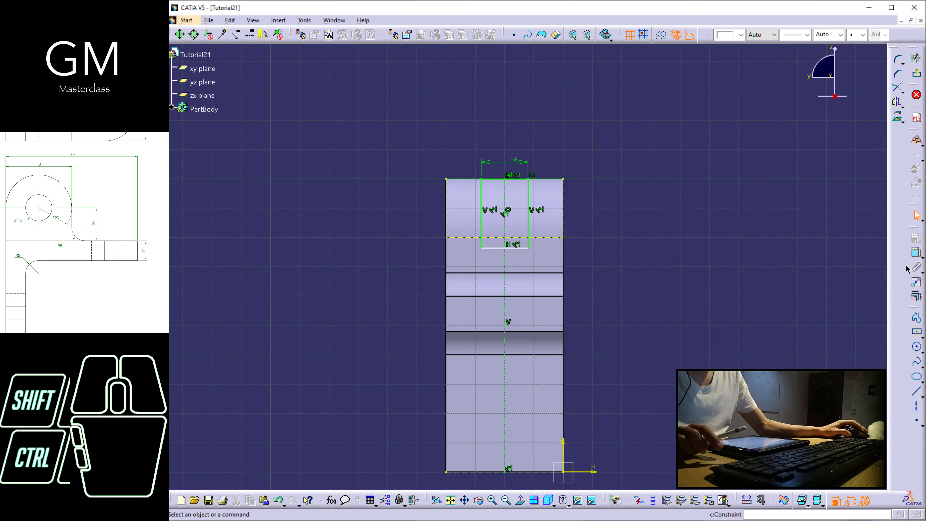
left_click(916, 252)
left_click(532, 231)
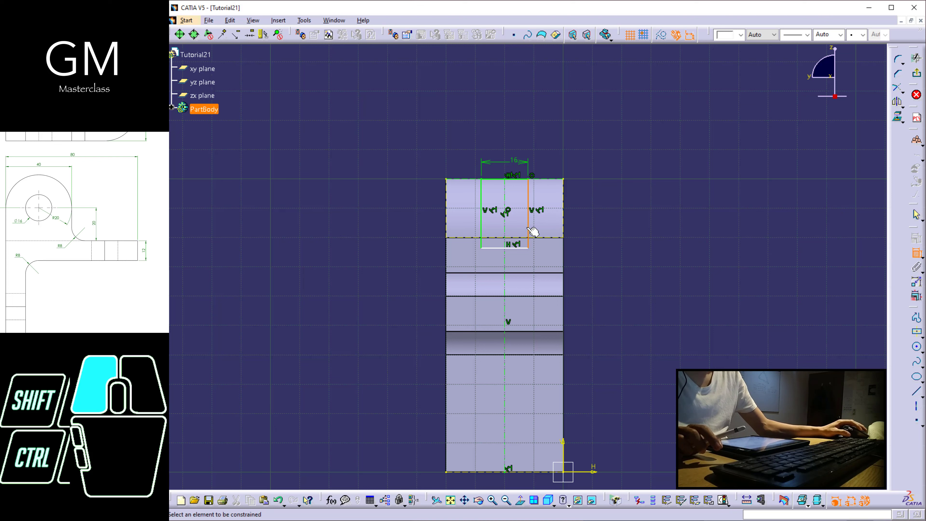
left_click(628, 222)
double_click(628, 221)
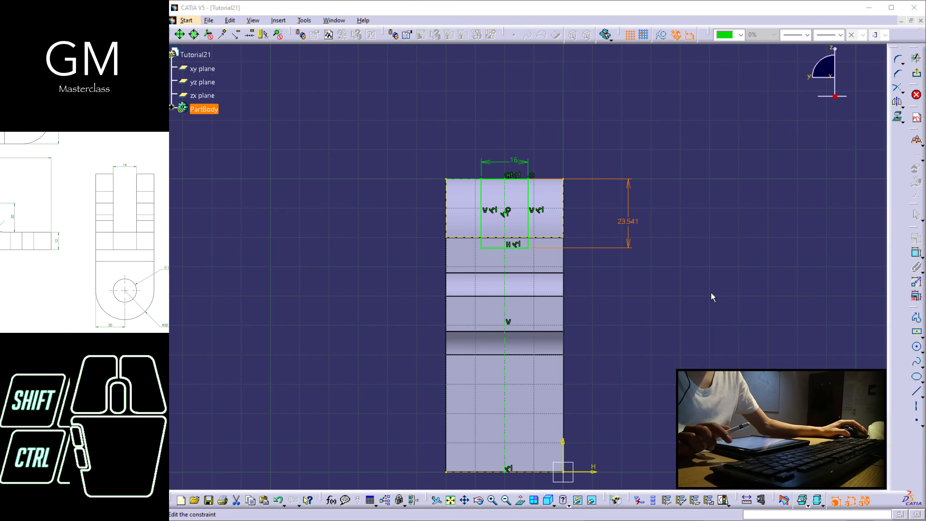
type("40")
key("Return")
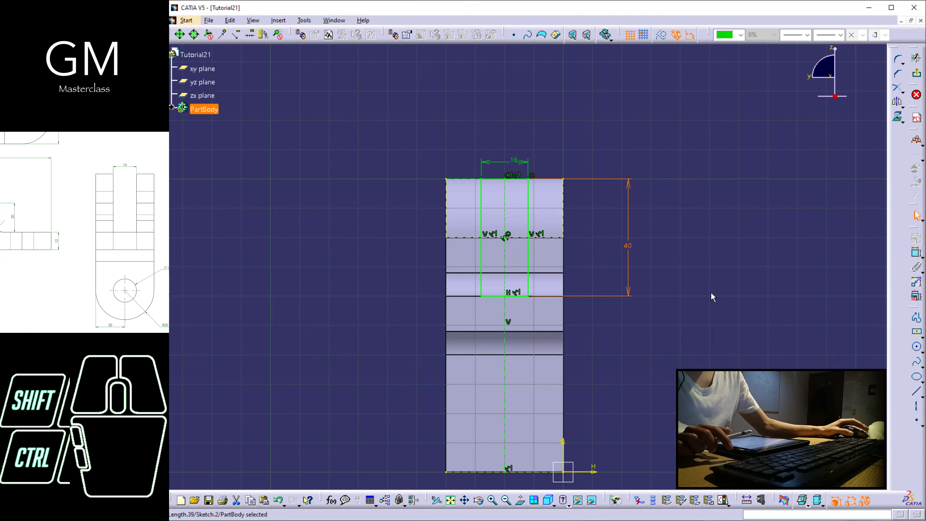
Step: Draw a circle about 45 mm in diameter centred on the vertical axis and reaching the midpoint of the face's bottom edge
middle_click_drag(590, 399, 579, 288)
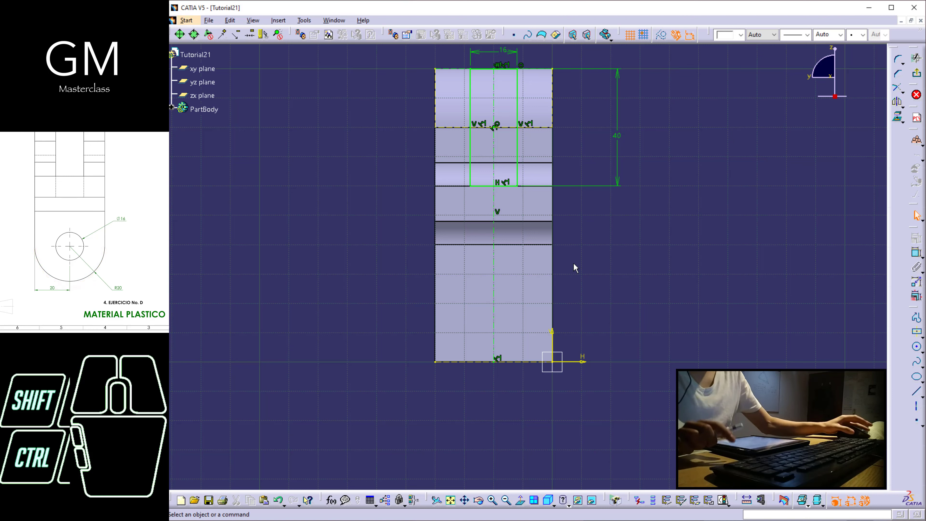
left_click(917, 346)
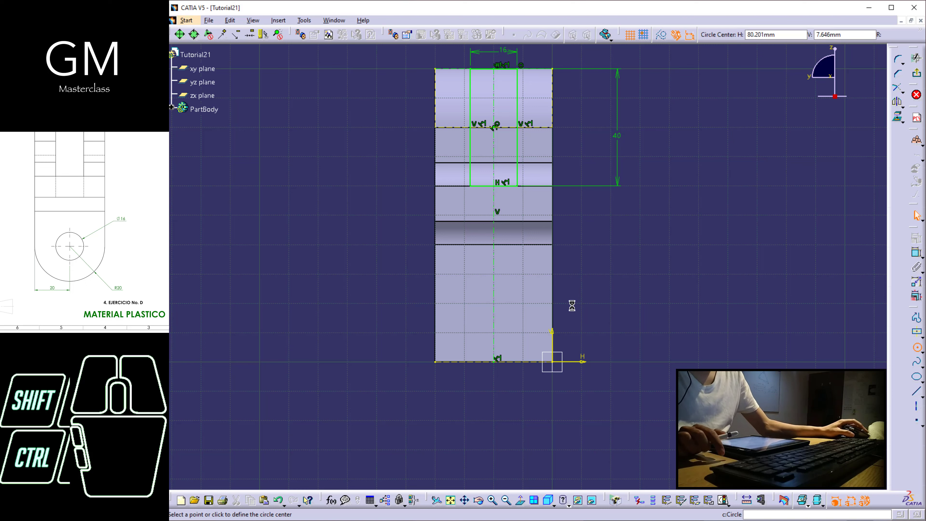
left_click(494, 296)
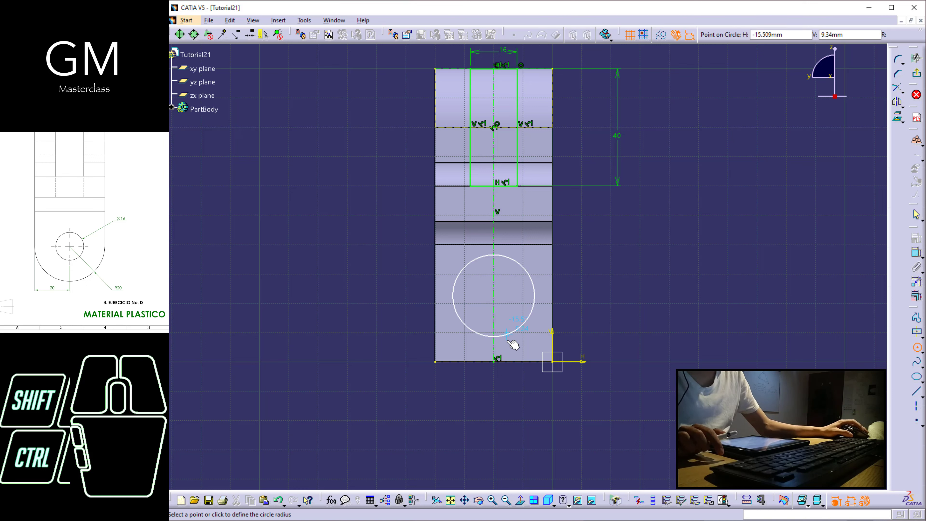
left_click(499, 363)
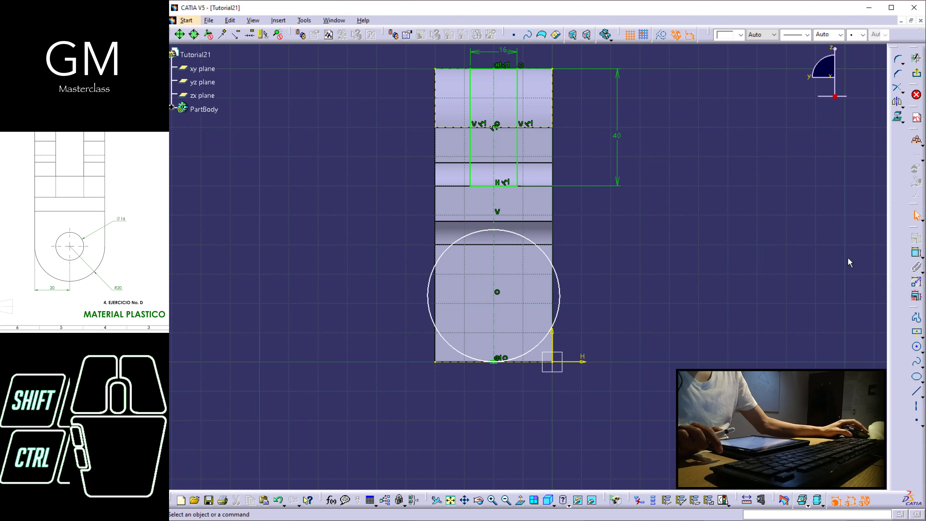
Step: Dimension the large lower circle and set its diameter to 40 mm
left_click(916, 253)
left_click(563, 309)
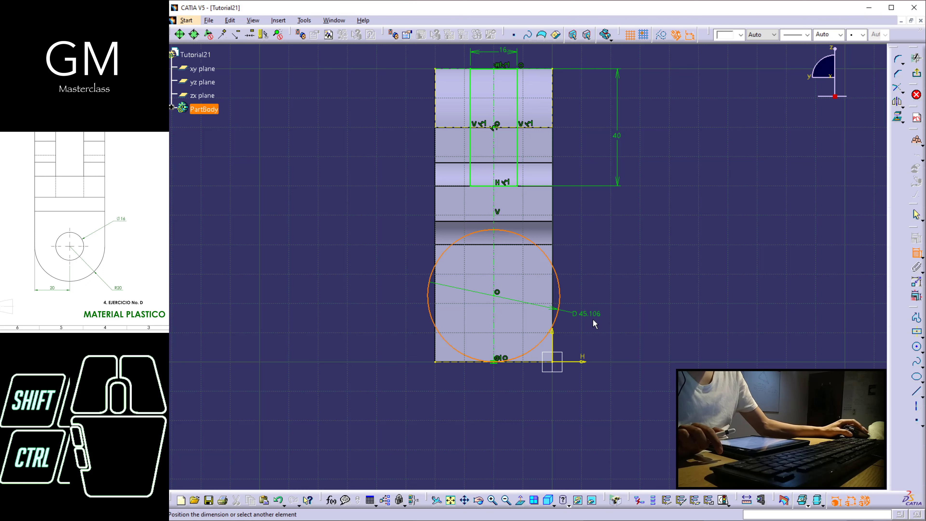
left_click(599, 325)
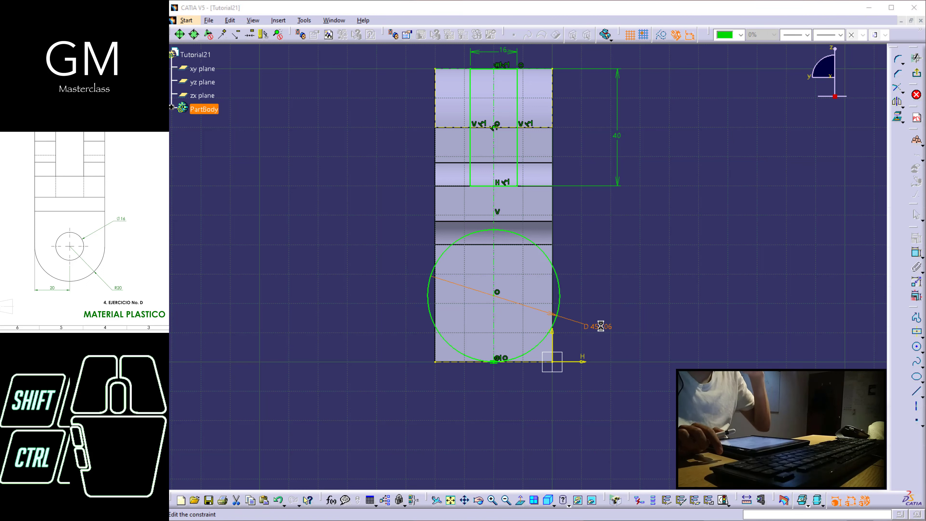
type("40")
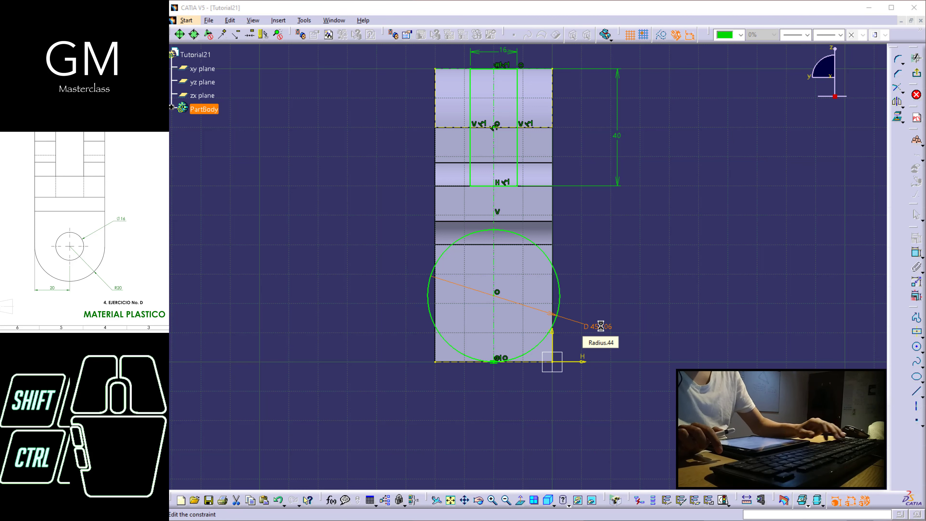
key("Return")
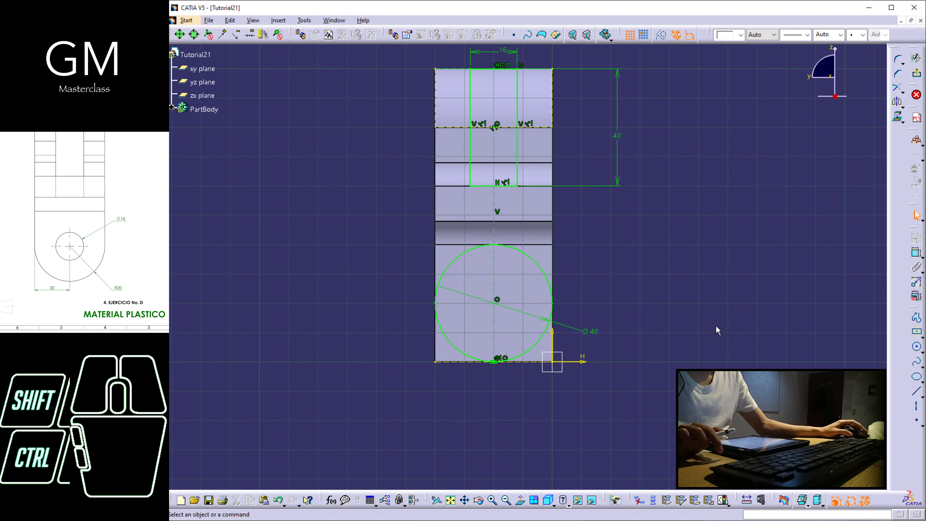
Step: Draw a smaller circle near the centre of the 40 mm circle
left_click(917, 346)
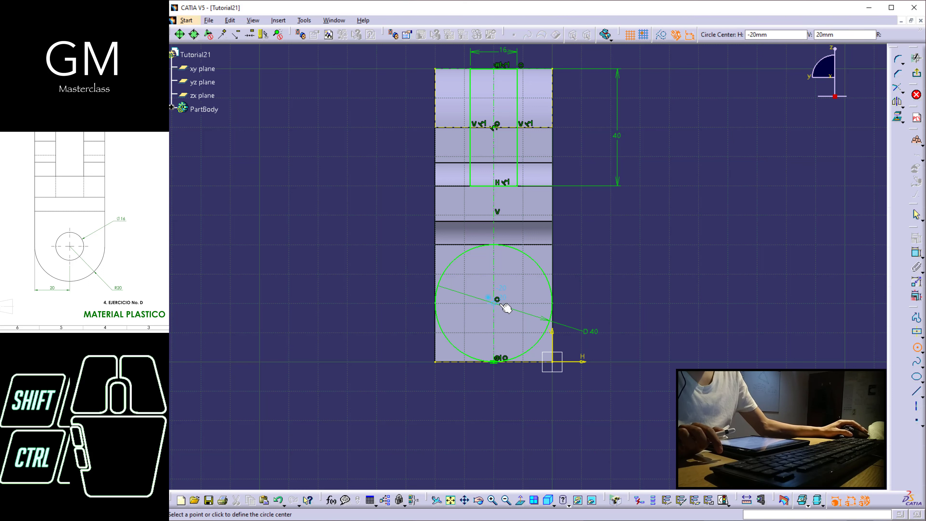
left_click(492, 304)
left_click(518, 302)
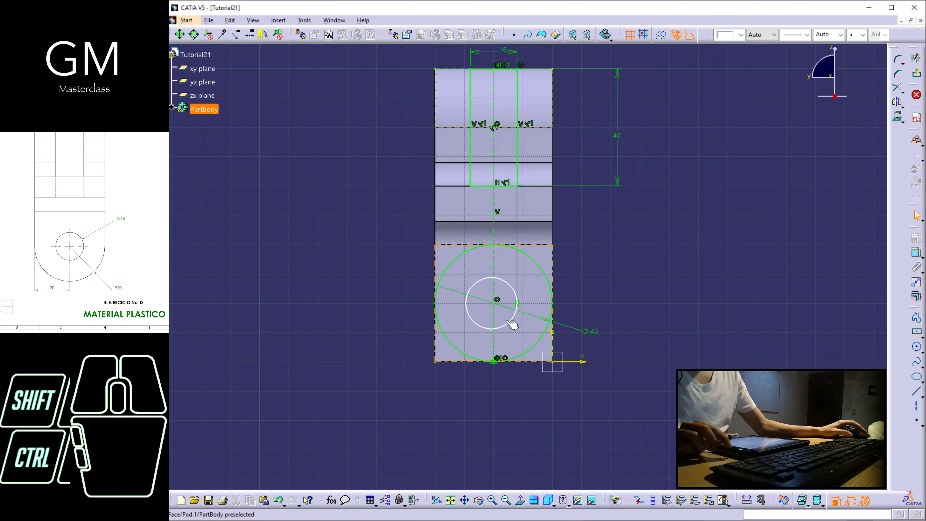
Step: Move the small circle away from the 40 mm circle's centre and delete the coincidence constraint on its edge
mouse_move(516, 325)
left_mouse_down()
mouse_move(517, 312)
mouse_move(467, 331)
mouse_move(509, 317)
mouse_move(502, 322)
mouse_move(517, 304)
left_mouse_up()
left_click(520, 295)
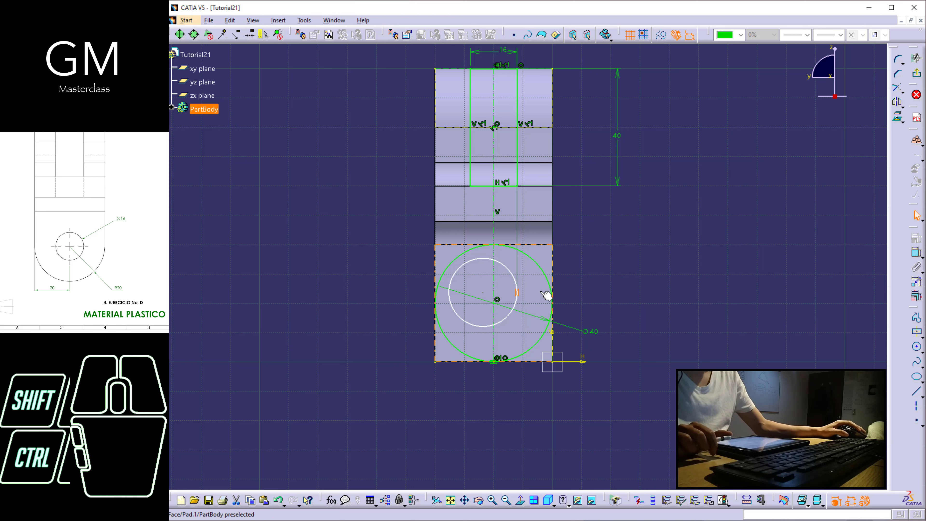
left_click(550, 298)
key("Delete")
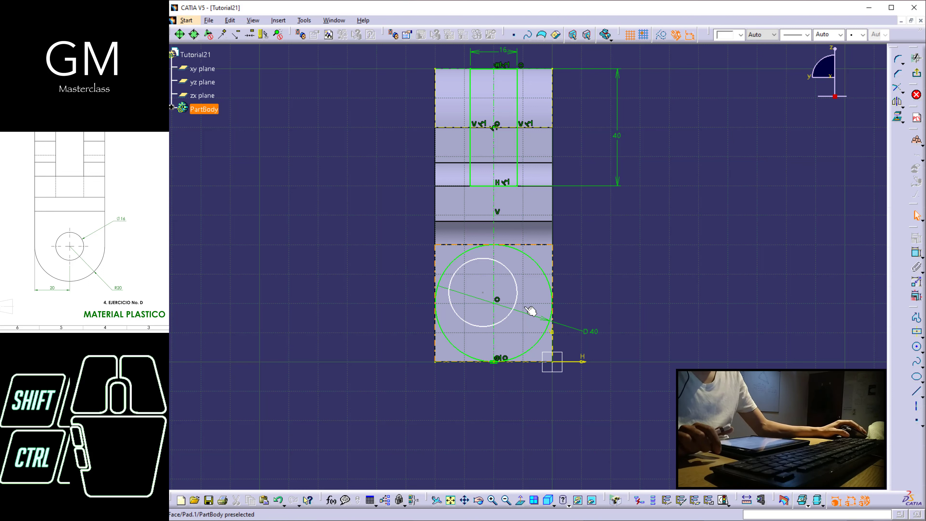
Step: Apply a coincidence constraint between the small circle's centre and the centre of the 40 mm circle
left_click(497, 299, "ctrl")
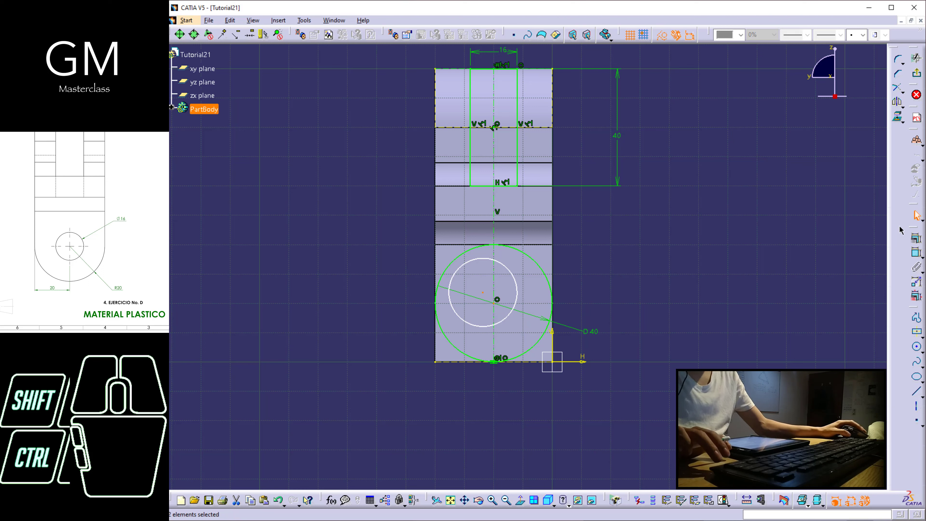
left_click(918, 239)
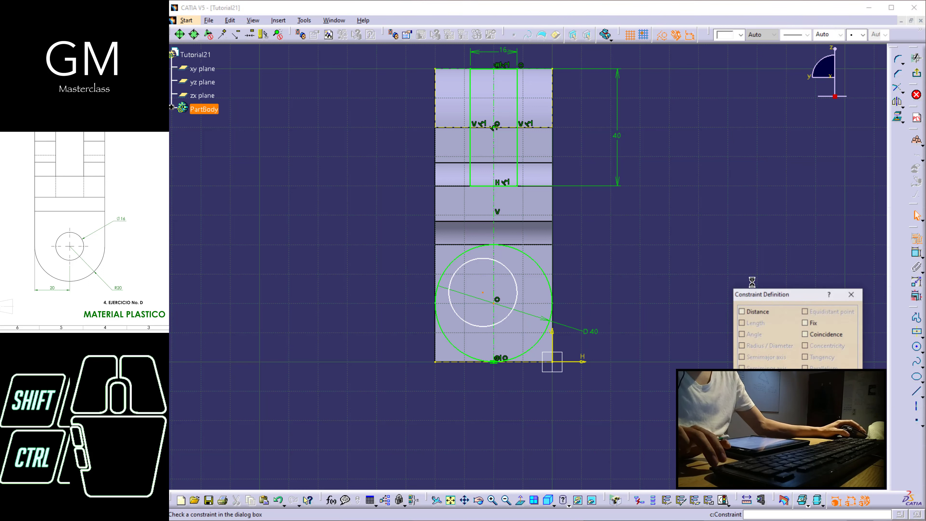
left_click(805, 334)
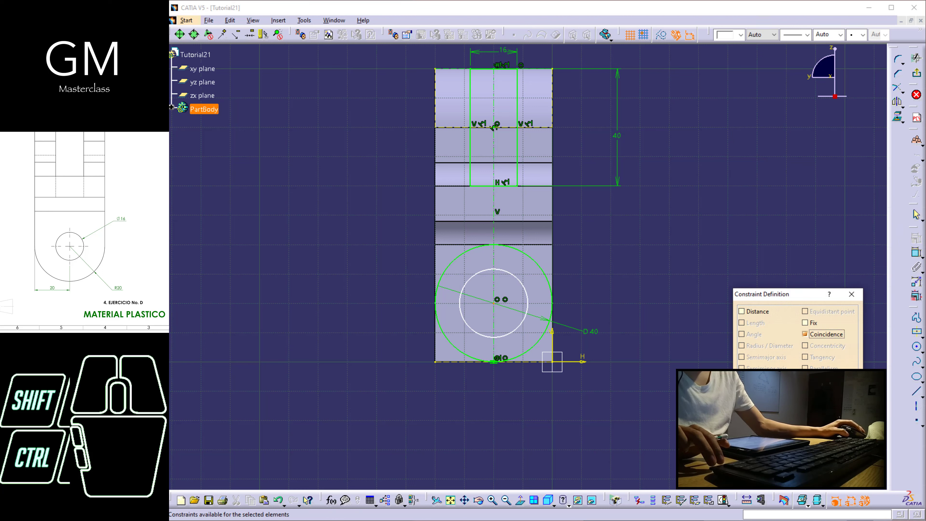
left_click(800, 418)
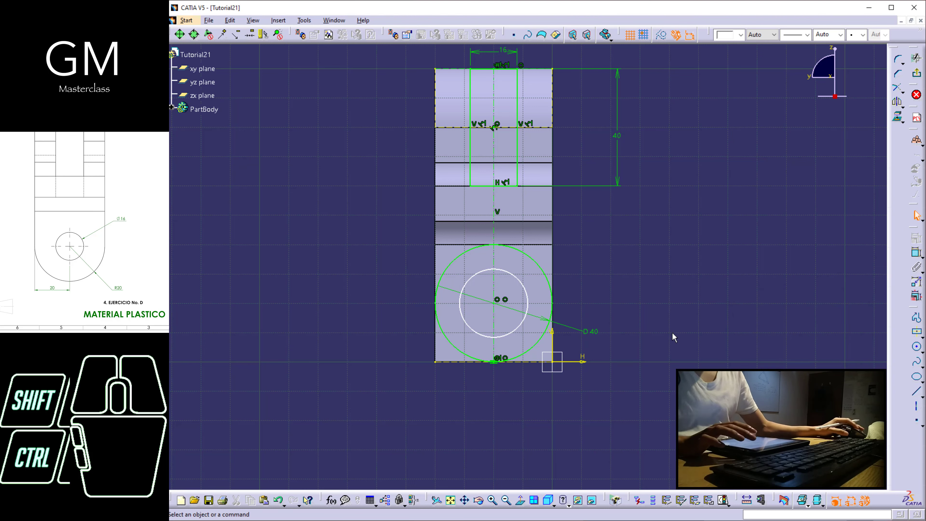
Step: Dimension the inner circle and set its diameter to 16 mm
left_click(915, 253)
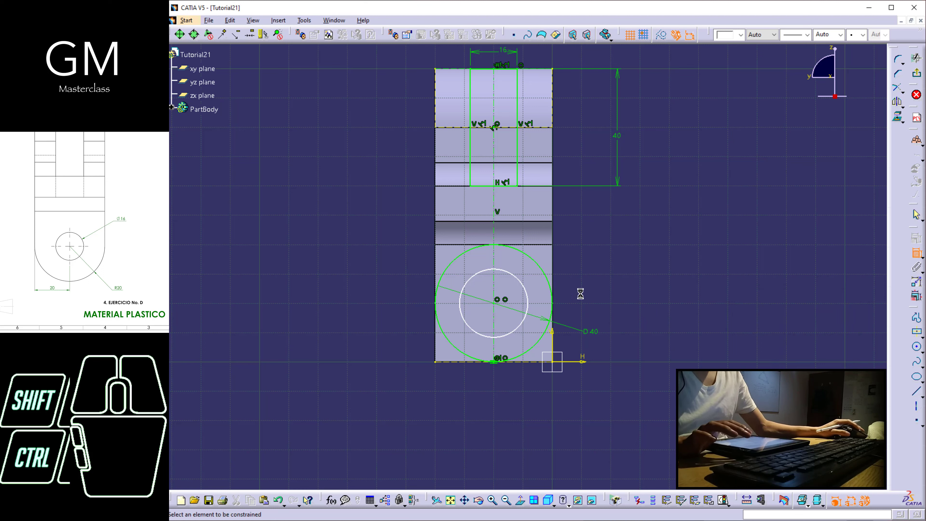
left_click(527, 292)
left_click(627, 268)
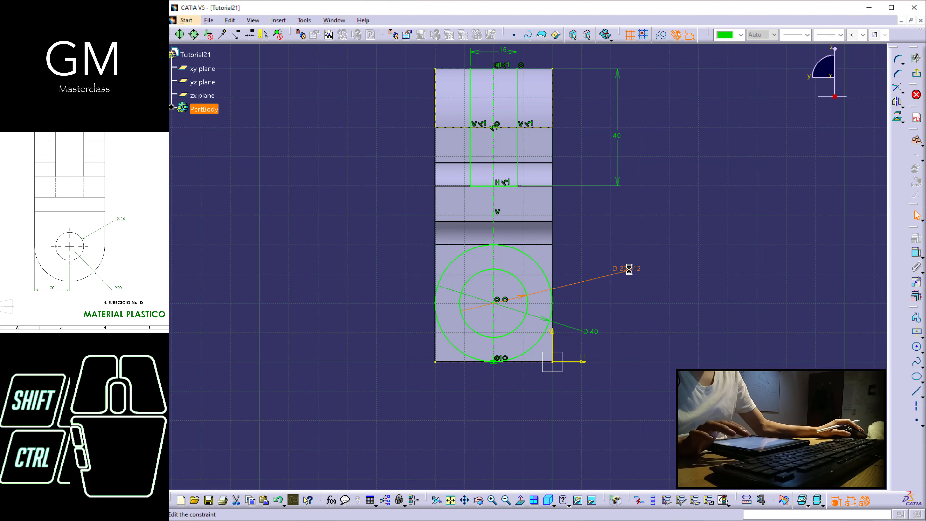
type("16")
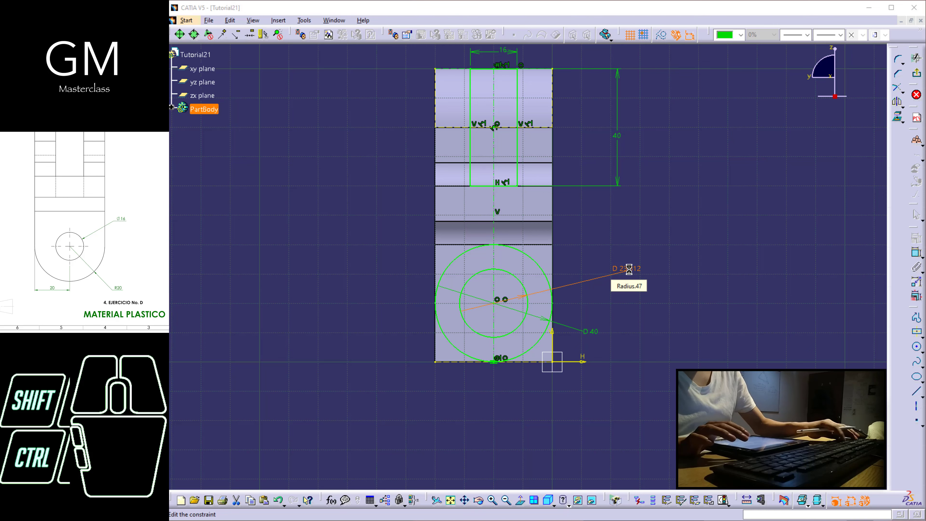
key("Return")
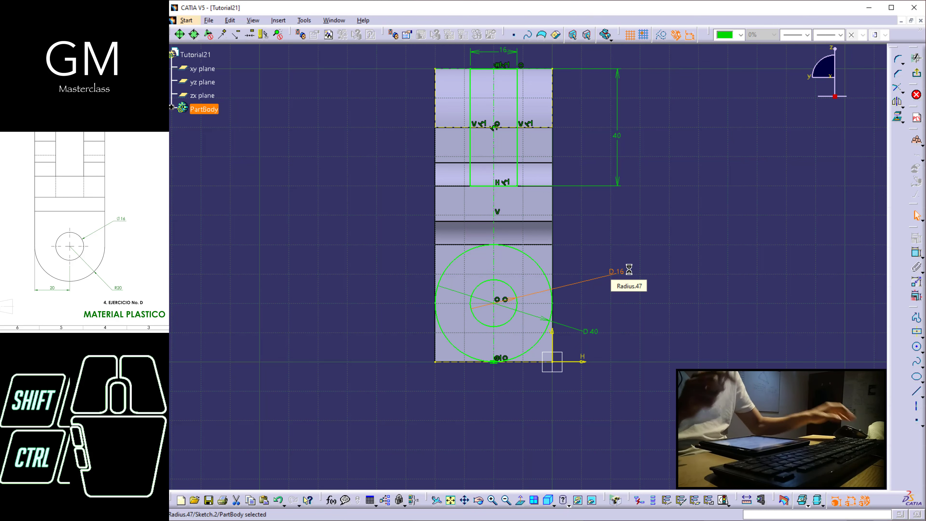
left_click(709, 327)
Step: Draw an open profile from the 40 mm circle's left quadrant down, across the face's bottom edge, and up to its right quadrant
mouse_move(566, 386)
middle_mouse_down()
mouse_move(621, 300)
mouse_move(623, 313)
mouse_move(633, 305)
middle_mouse_up()
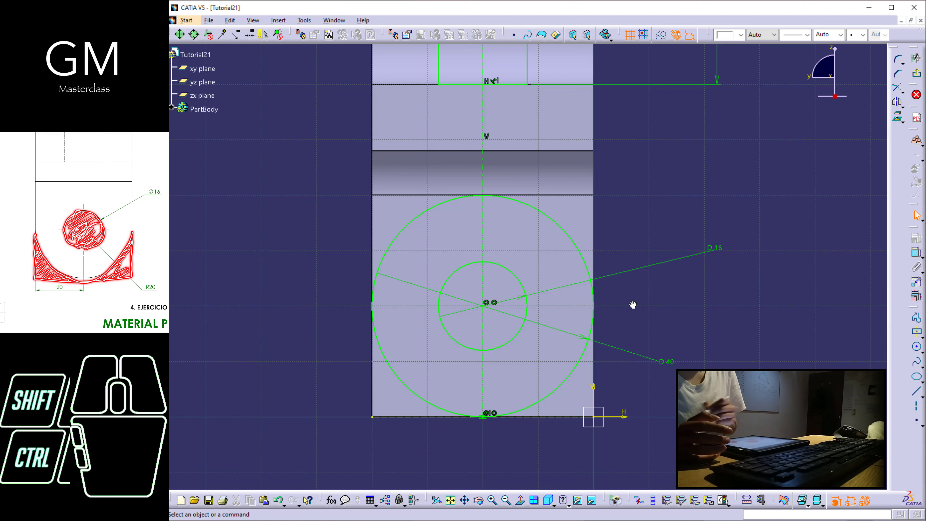
left_click(917, 321)
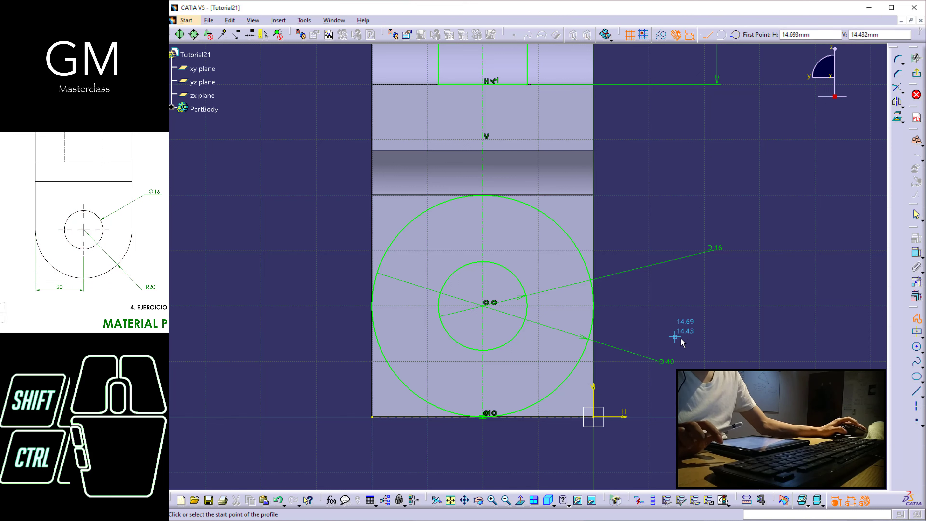
left_click(372, 306)
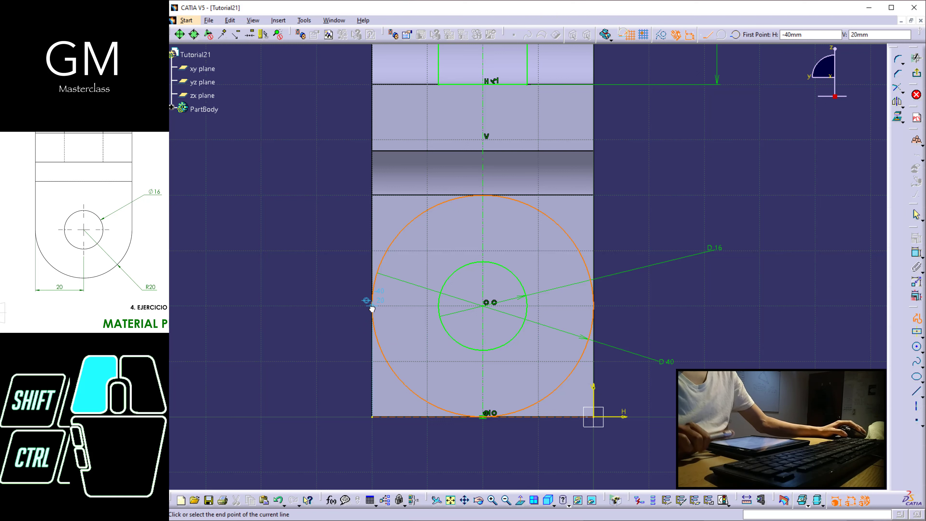
left_click(372, 417)
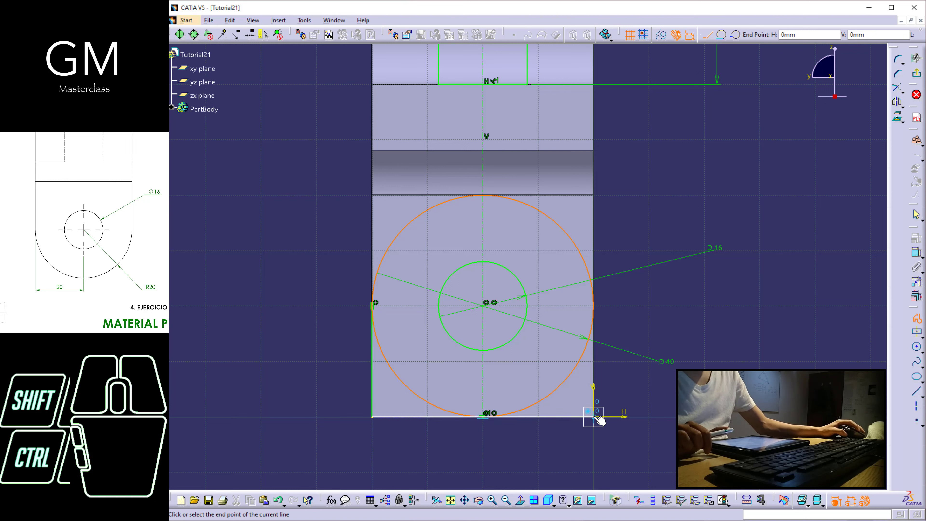
left_click(593, 417)
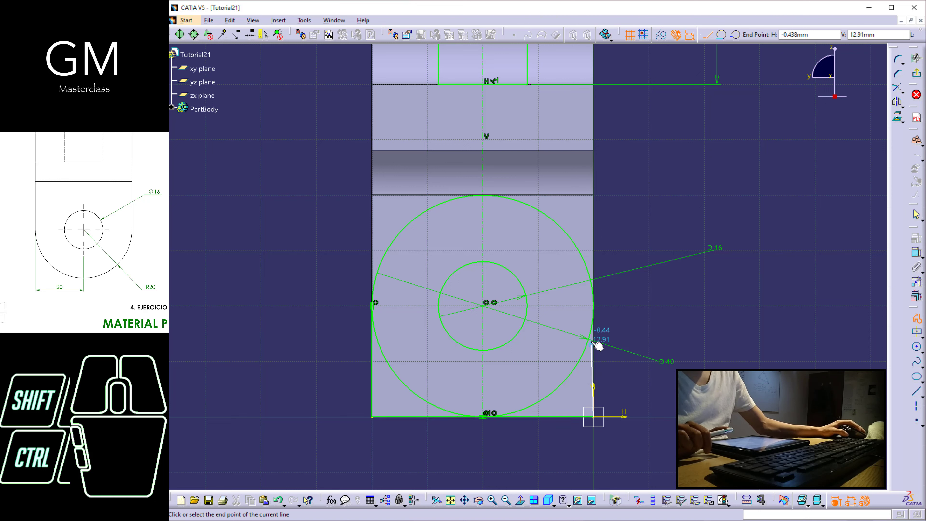
left_click(594, 306)
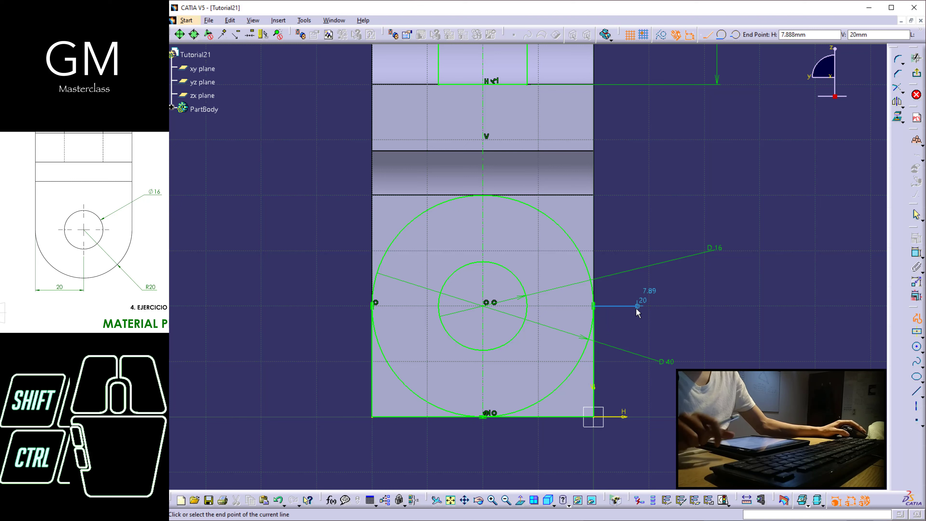
key("Escape")
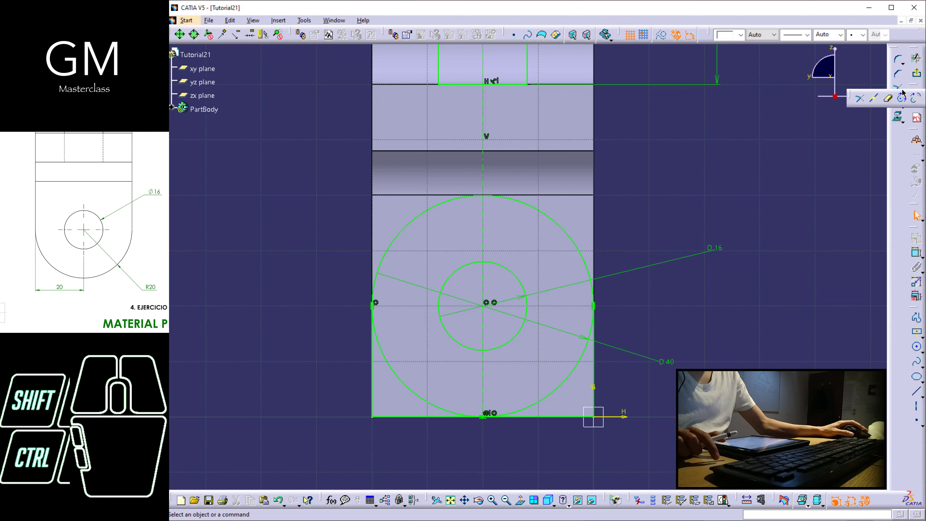
Step: Quick Trim both upper quarters of the 40 mm circle so only its lower half remains
left_click(902, 93)
left_click(888, 98)
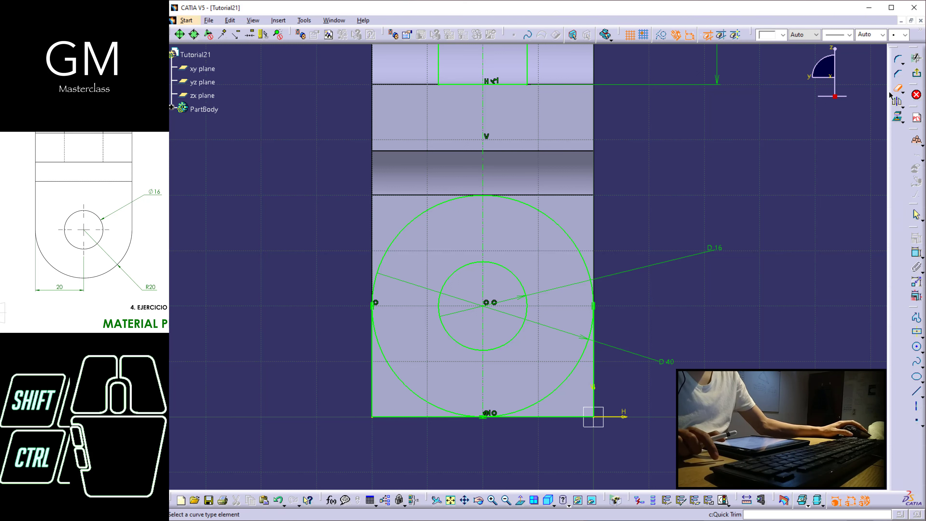
left_click(551, 215)
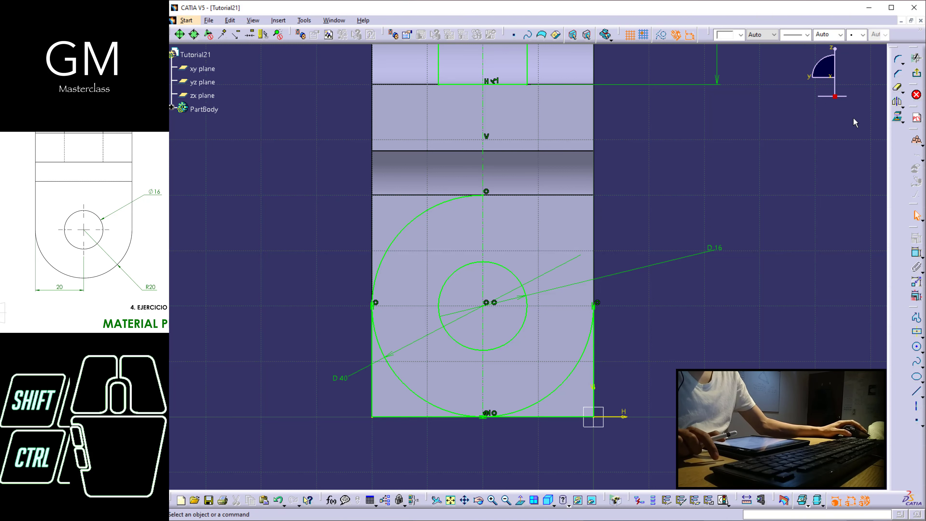
left_click(898, 87)
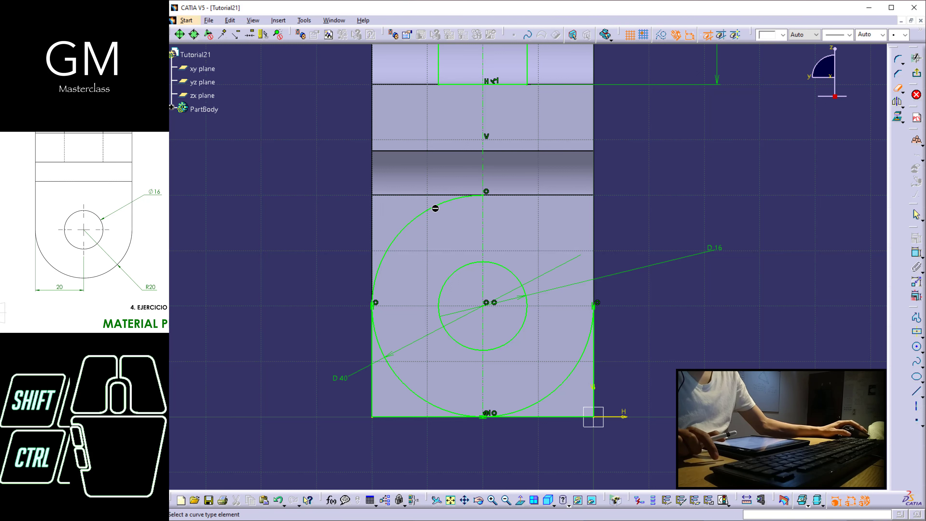
left_click(437, 207)
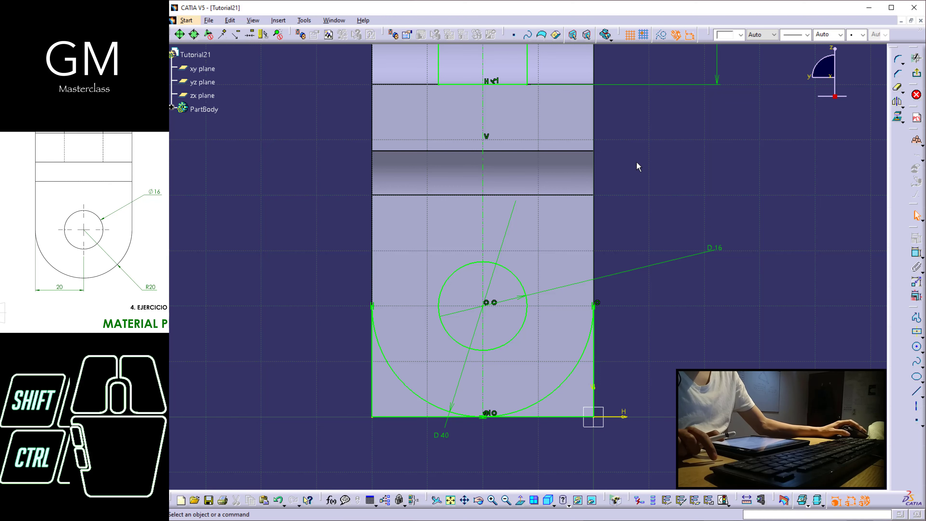
Step: Exit the end-view sketch and try to pocket it to a depth of 40 mm
middle_click_drag(506, 234, 523, 289)
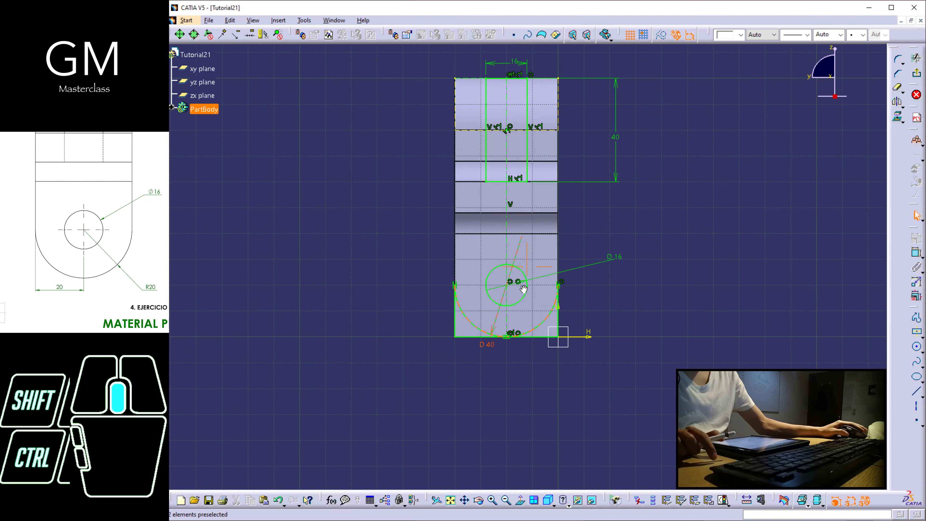
left_click(917, 73)
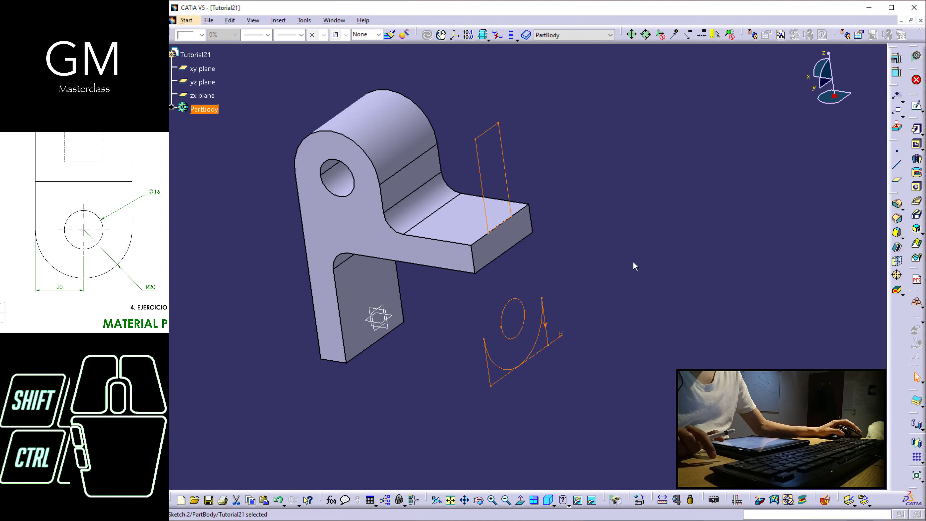
left_click(917, 145)
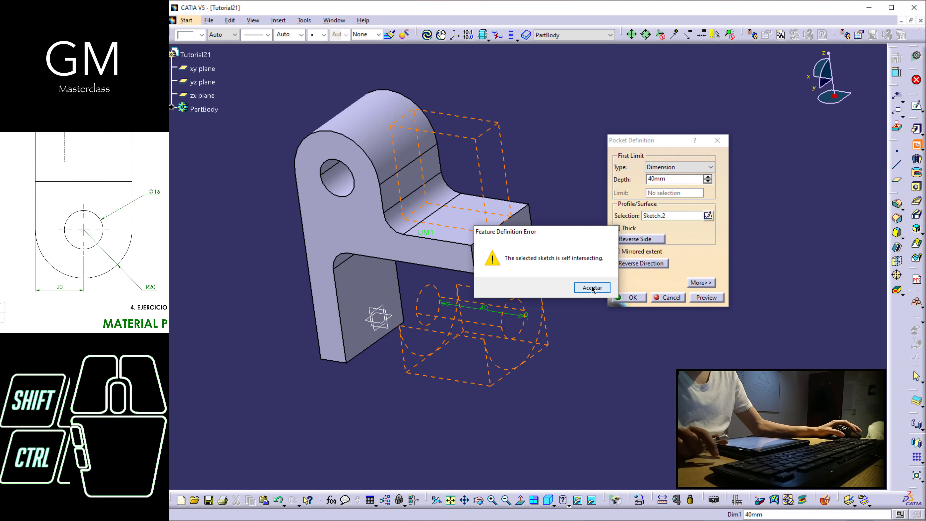
left_click(592, 289)
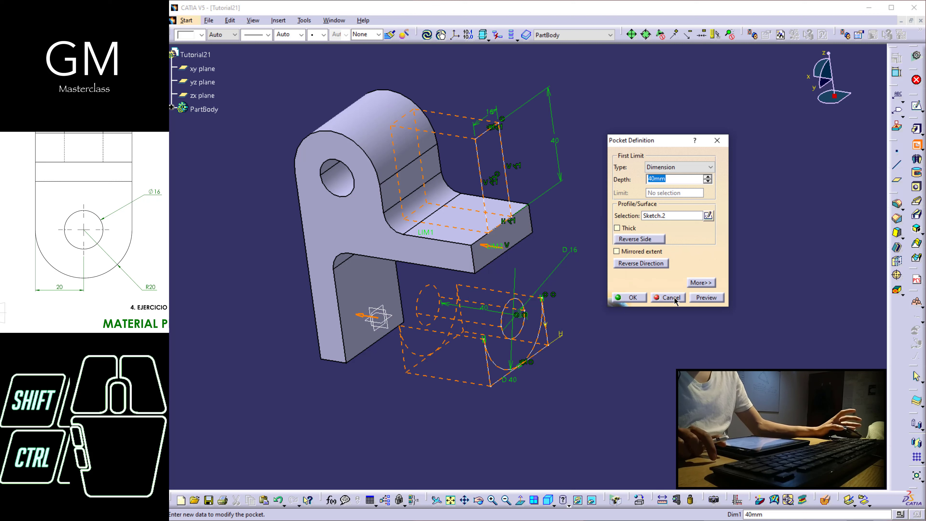
left_click(670, 297)
left_click(672, 296)
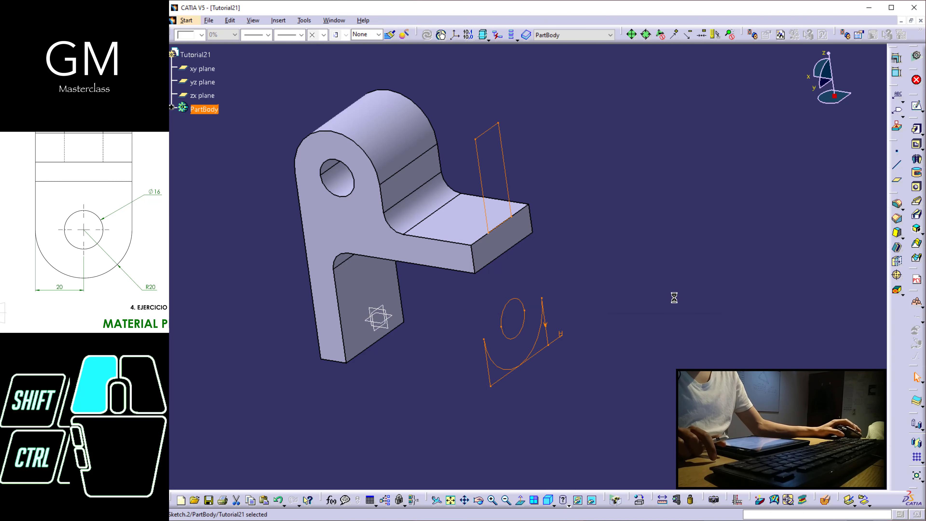
Step: Reopen the end-view sketch and run Sketch Analysis, checking the circle and each implicit profile in the geometry list
left_click(543, 342)
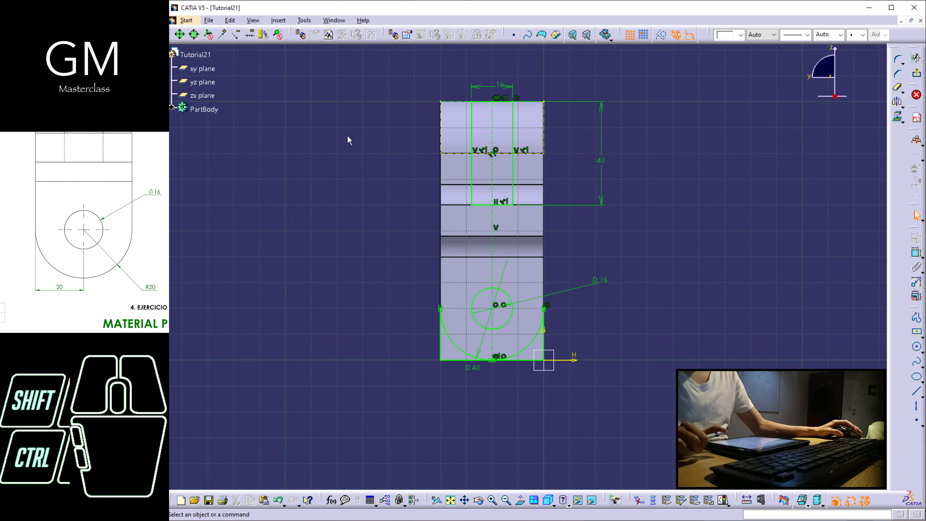
left_click(308, 21)
left_click(312, 169)
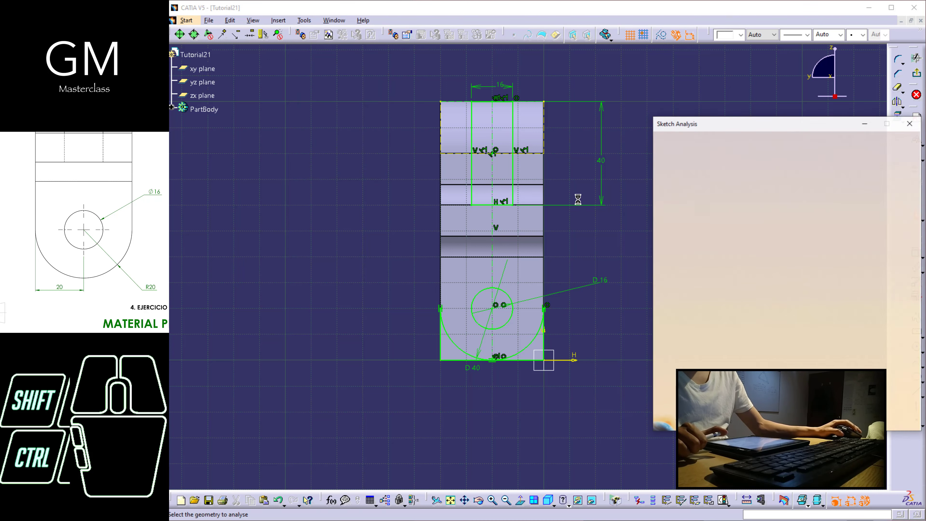
mouse_move(762, 124)
left_mouse_down()
mouse_move(735, 140)
mouse_move(752, 161)
left_mouse_up()
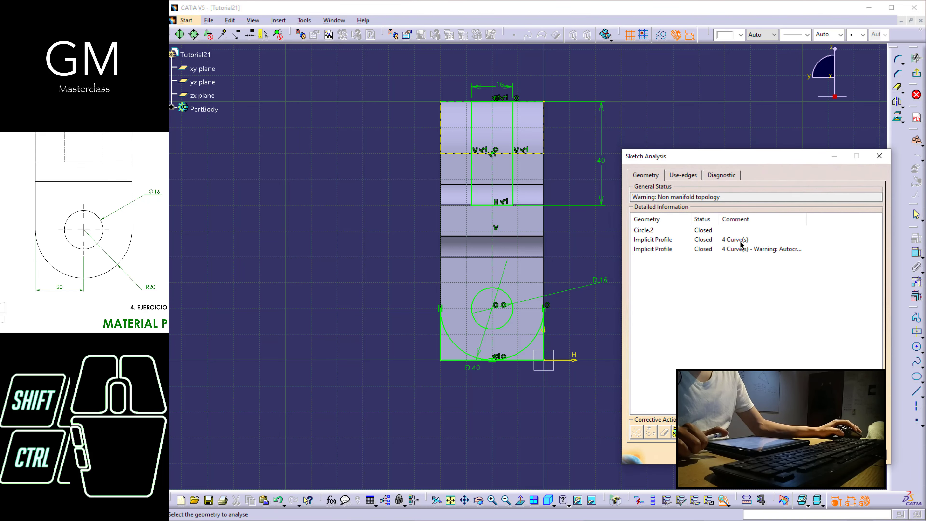
left_click(733, 239)
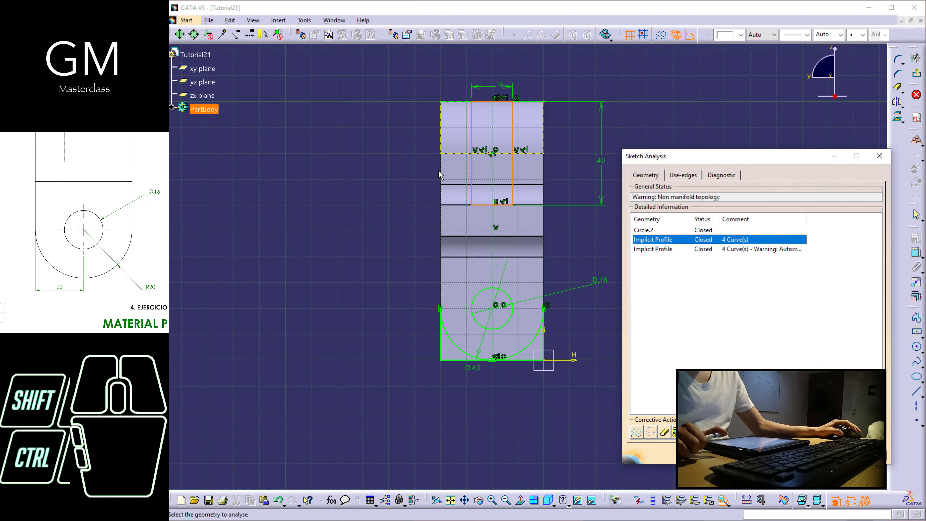
left_click(677, 231)
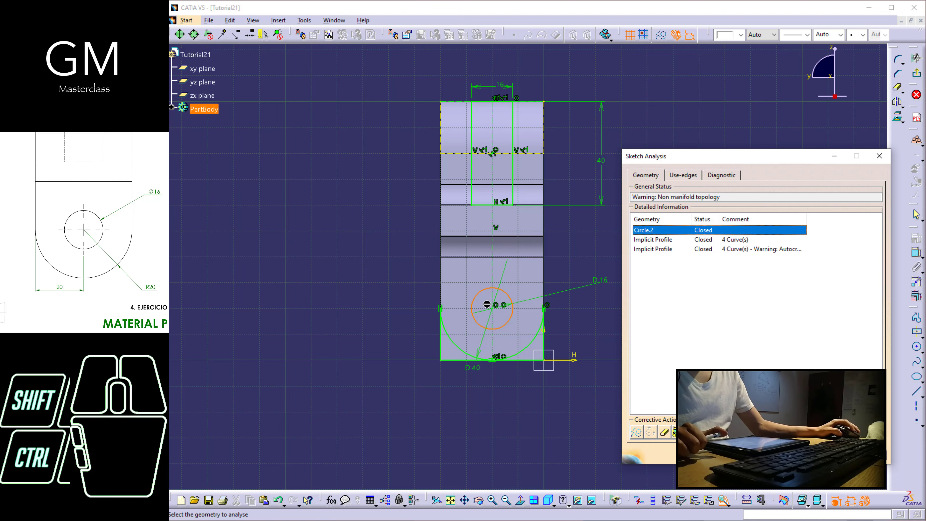
left_click(743, 249)
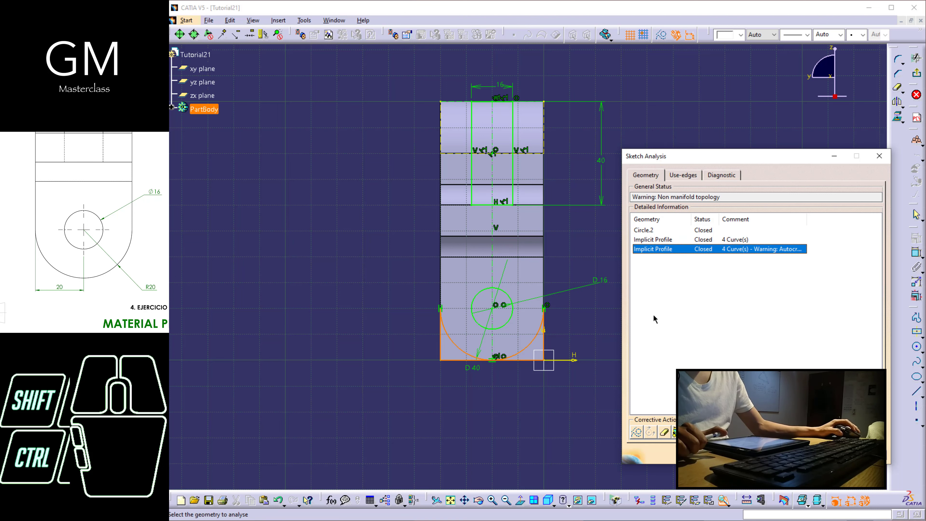
left_click(792, 249)
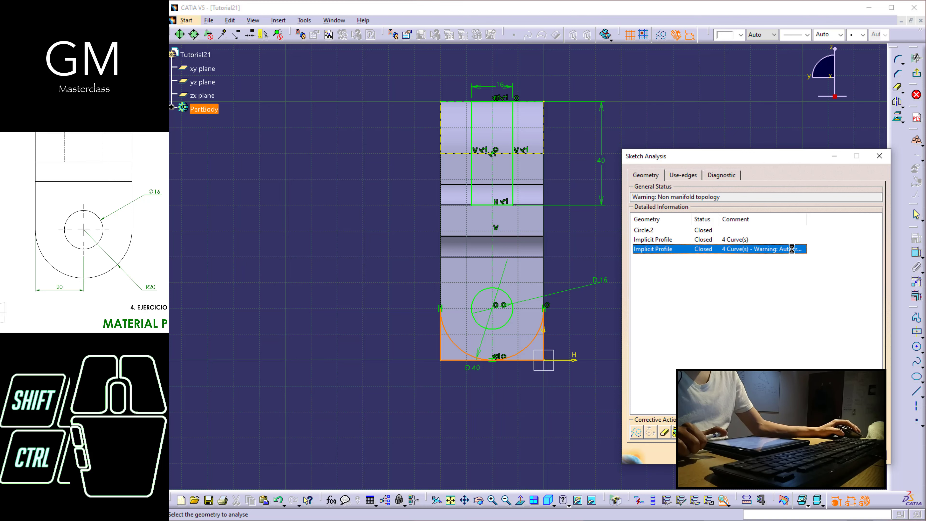
left_click(864, 454)
left_click(525, 394)
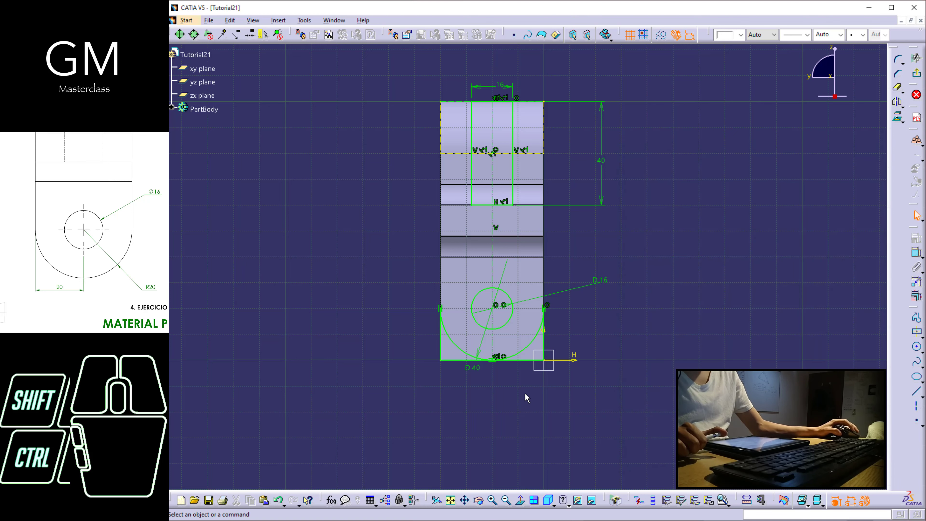
Step: Examine closely where the 40 mm arc meets the profile's bottom line at the centre axis
middle_click_drag(519, 387, 542, 274)
left_click(535, 336)
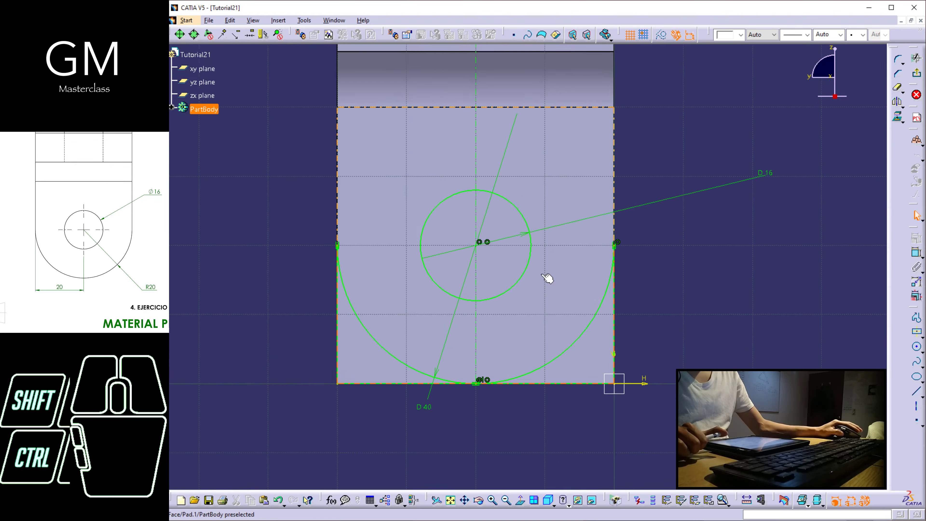
mouse_move(496, 404)
middle_mouse_down()
mouse_move(524, 315)
mouse_move(523, 234)
middle_mouse_up()
left_click(524, 315)
middle_click_drag(490, 328, 527, 271)
left_click(496, 328)
mouse_move(496, 328)
middle_mouse_down()
mouse_move(497, 292)
mouse_move(473, 316)
mouse_move(490, 300)
middle_mouse_up()
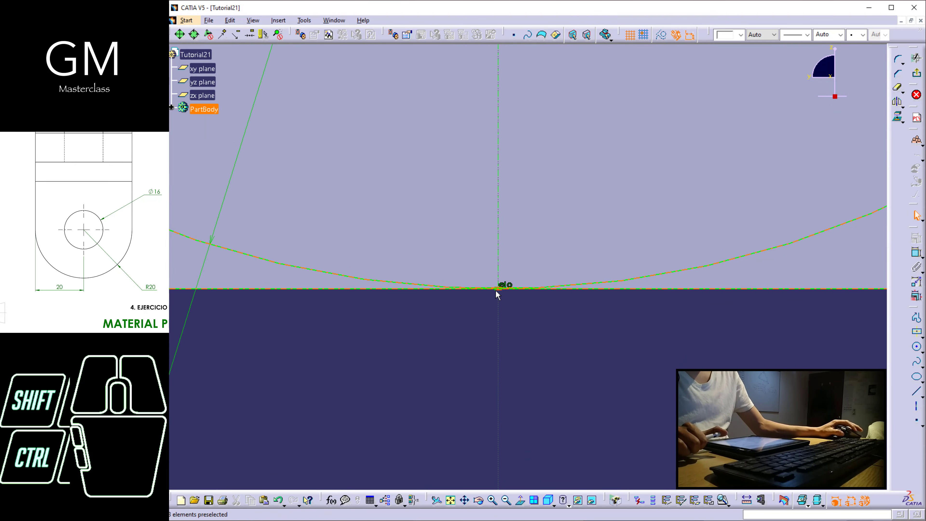
left_click(496, 291)
middle_click_drag(552, 341, 546, 252)
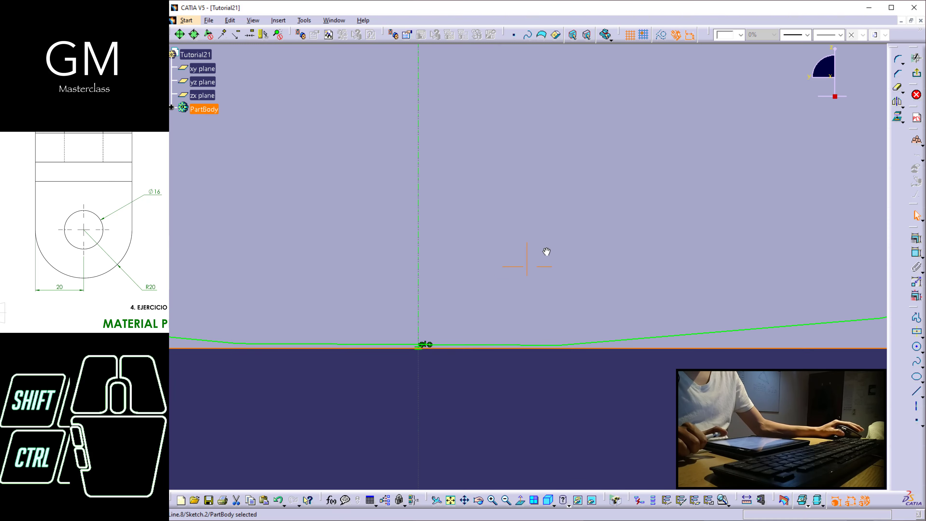
middle_click_drag(385, 396, 447, 279)
left_click(539, 297)
left_click(551, 284)
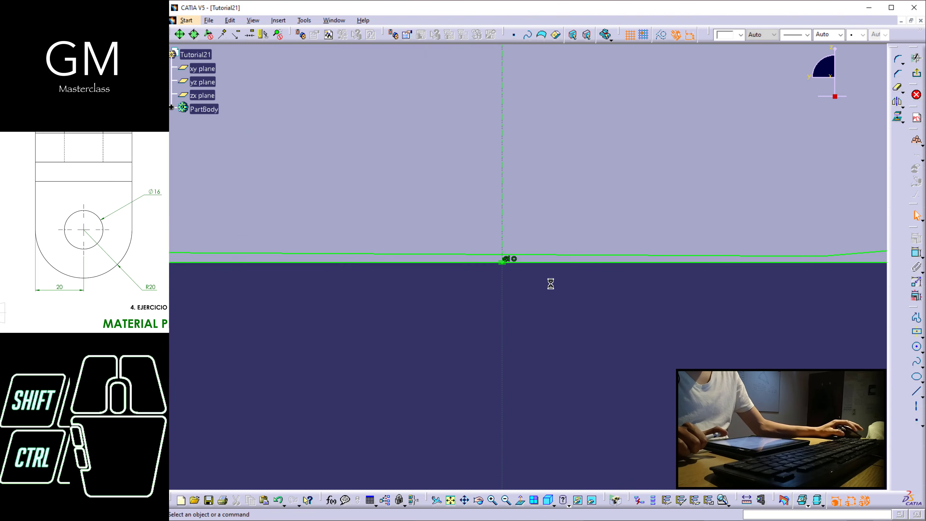
mouse_move(608, 242)
middle_mouse_down()
mouse_move(612, 289)
mouse_move(609, 281)
middle_mouse_up()
middle_click_drag(569, 200, 551, 314)
middle_click_drag(516, 225, 532, 305)
middle_click_drag(546, 262, 549, 275)
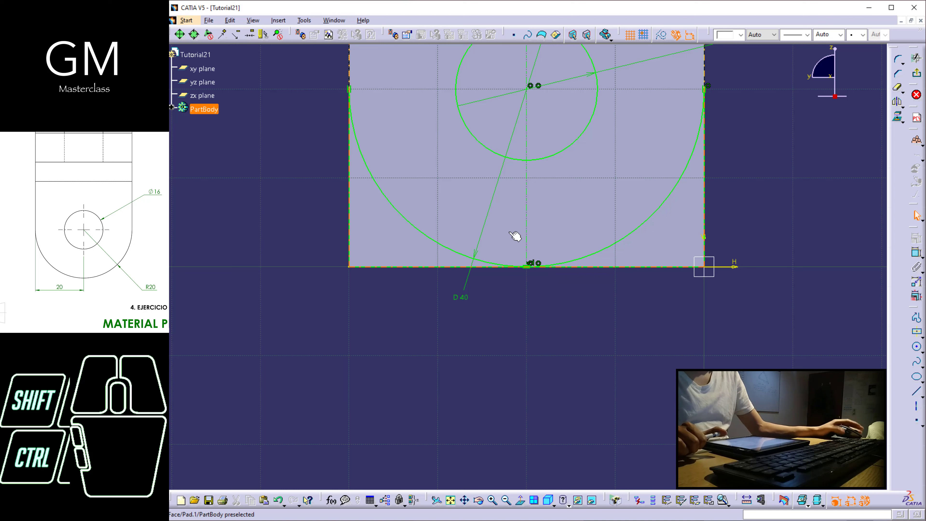
Step: Convert the profile's bottom horizontal line along the face edge into a construction element
left_click(531, 267)
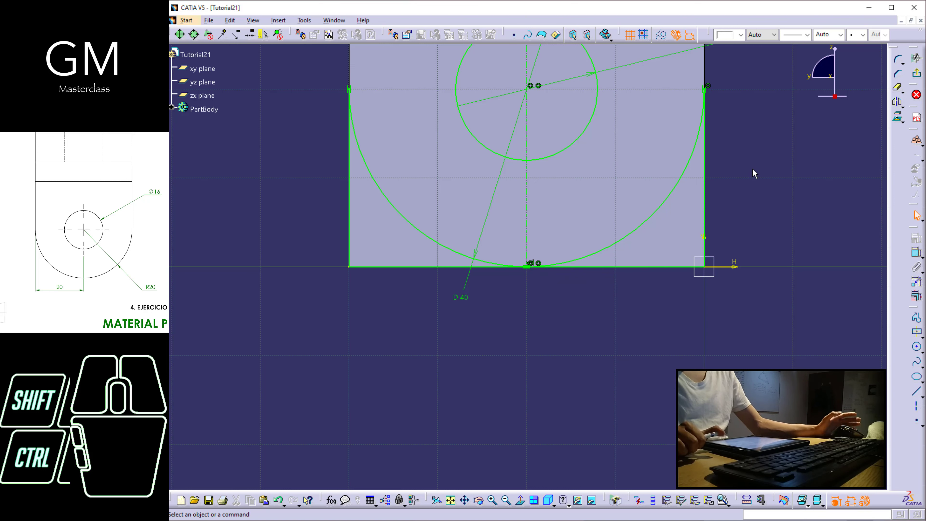
left_click(653, 269)
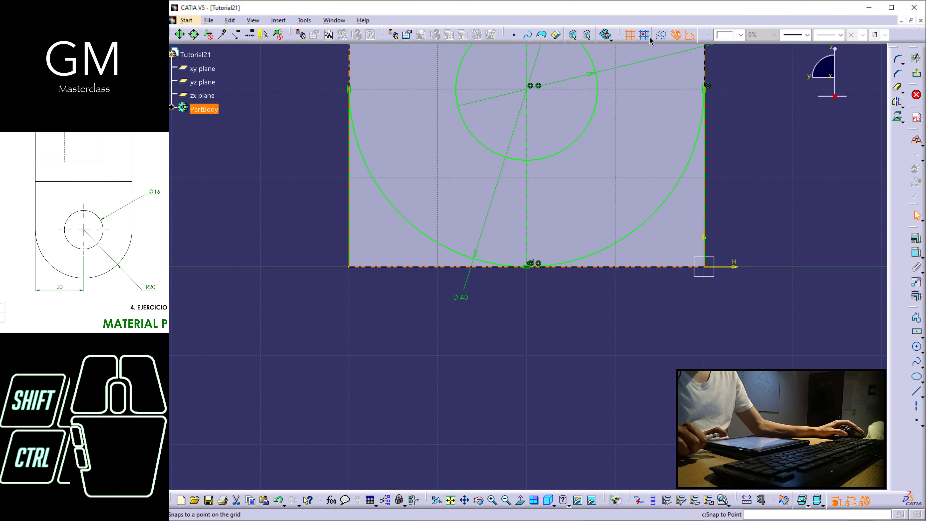
left_click(661, 35)
left_click(804, 182)
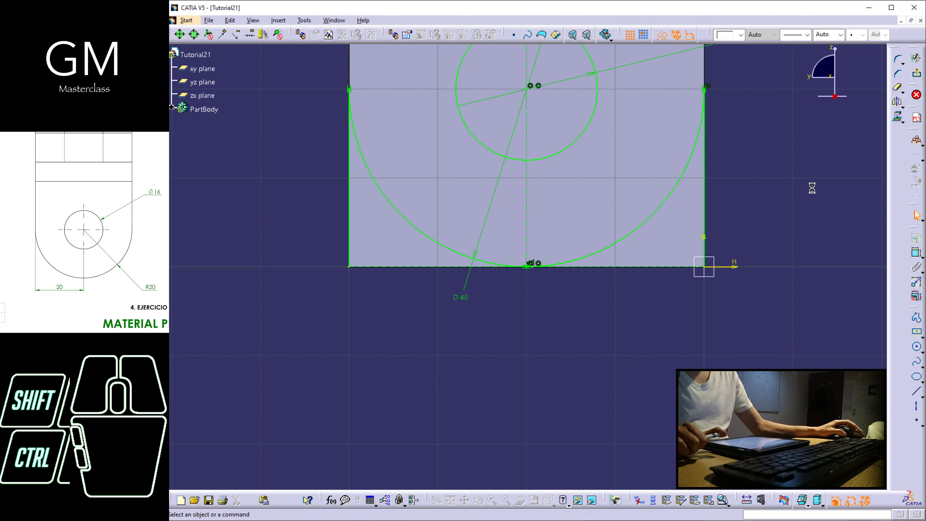
Step: Draw a standard-geometry profile from the face's bottom-left corner down about 2.9 mm, across 40 mm, and up to the sketch origin
left_click(918, 320)
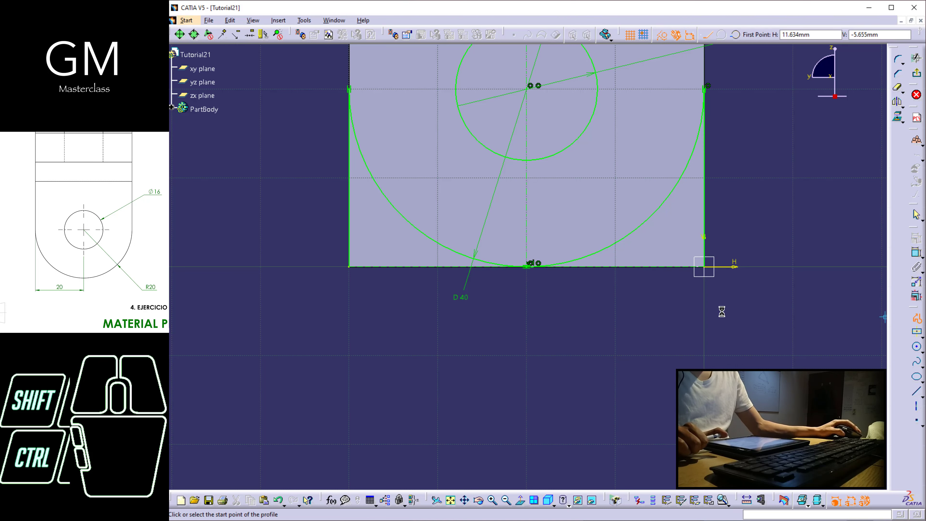
left_click(349, 267)
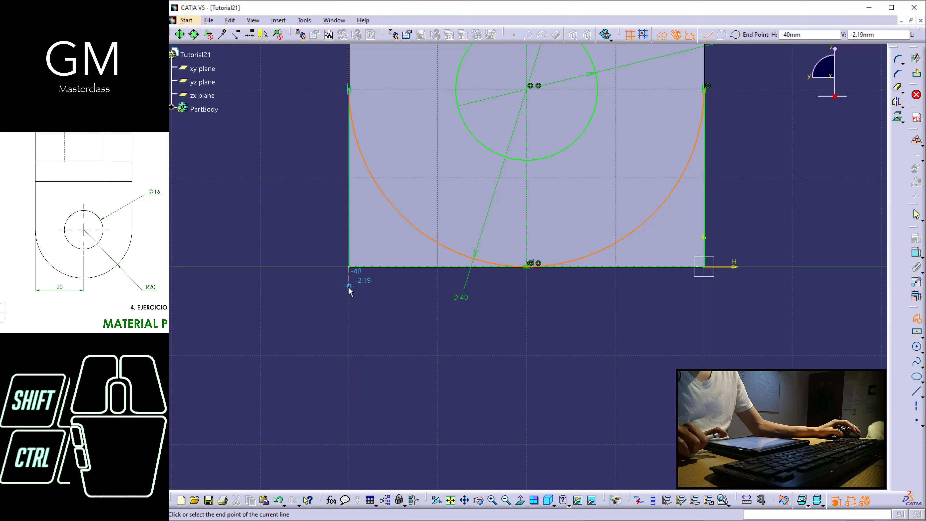
left_click(662, 37)
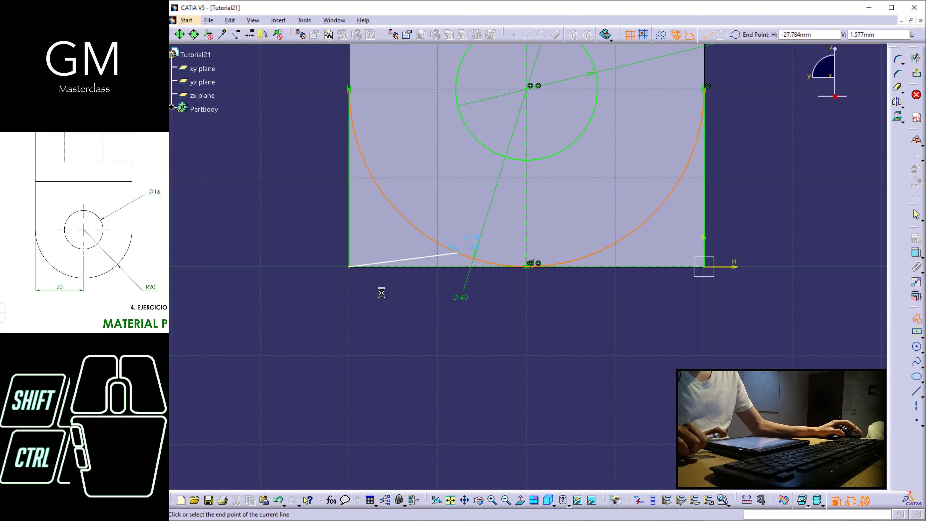
left_click(349, 293)
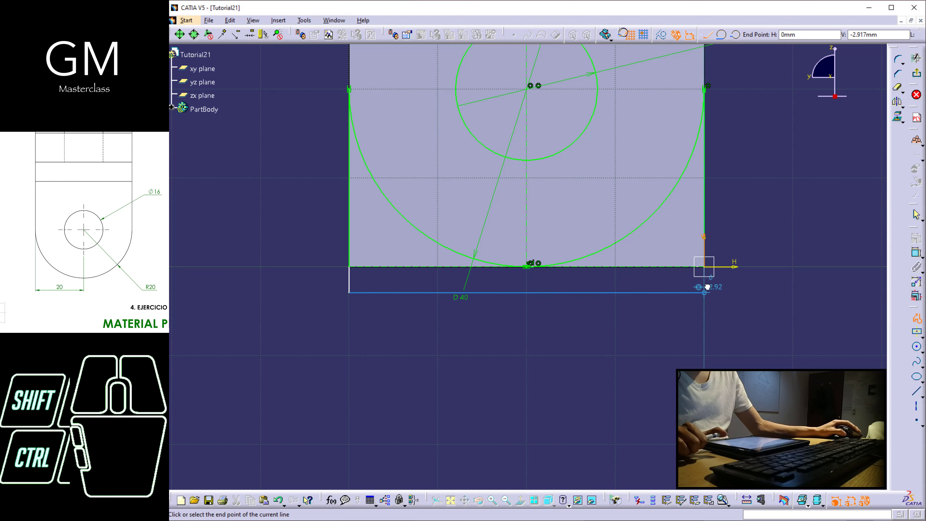
left_click(705, 292)
left_click(705, 269)
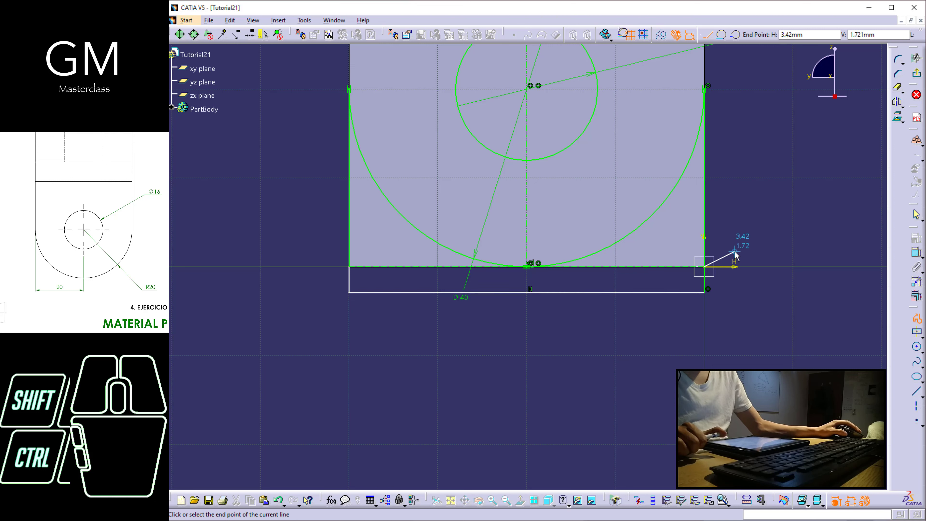
key("Escape")
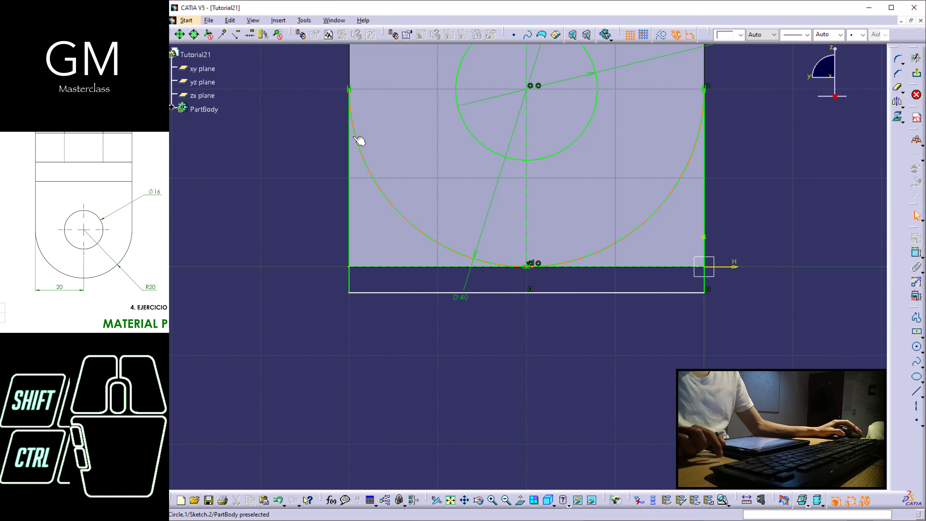
Step: Run Sketch Analysis on the modified sketch again to check its profiles and general status
left_click(304, 20)
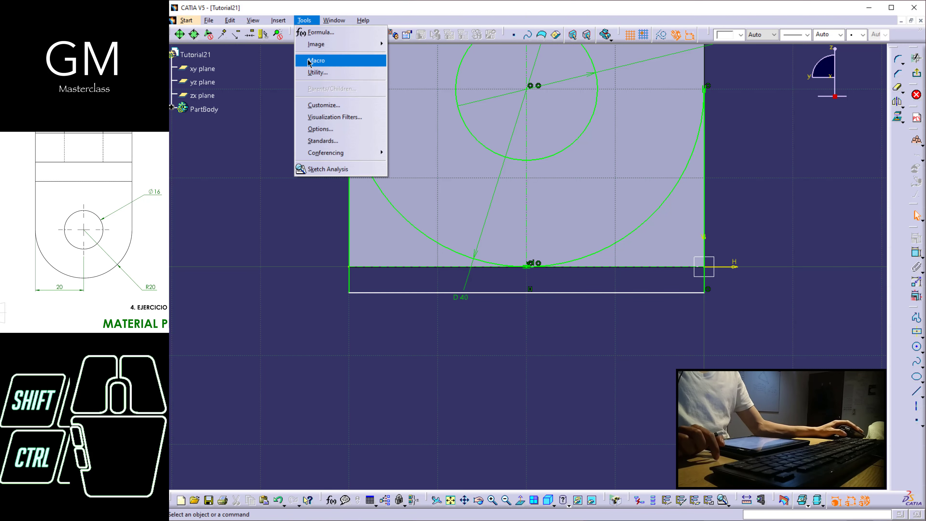
left_click(328, 168)
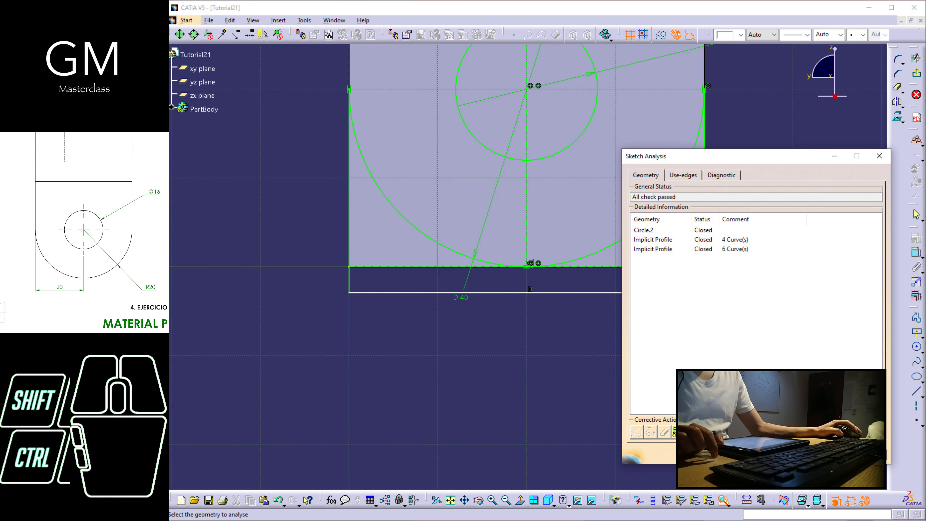
left_click(879, 156)
left_click(823, 217)
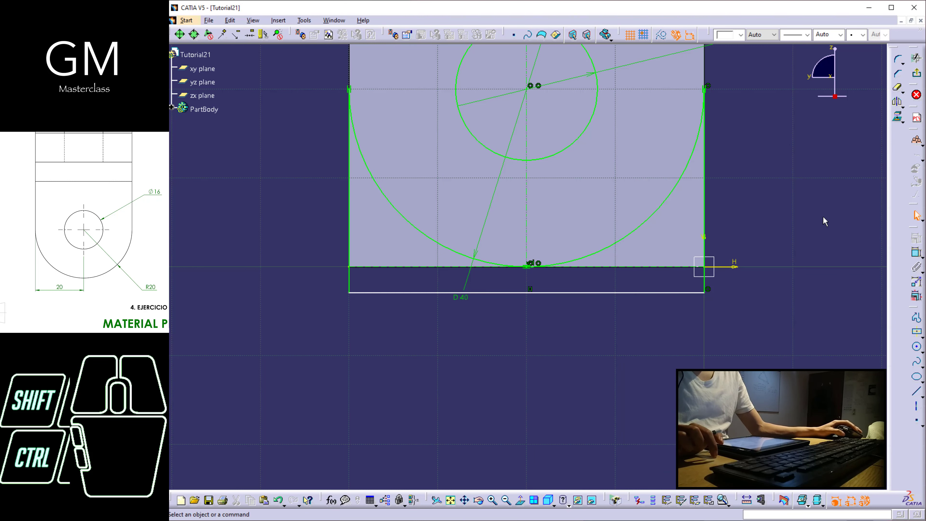
Step: Exit the sketch and pocket its slot, hole and rounded-end profiles through the bracket with the limit type Up to last
left_click(916, 74)
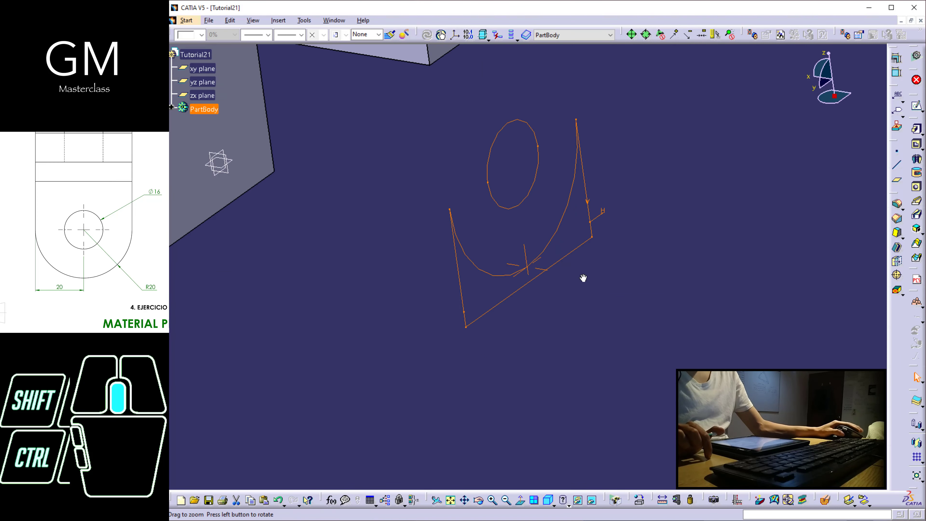
left_click(916, 145)
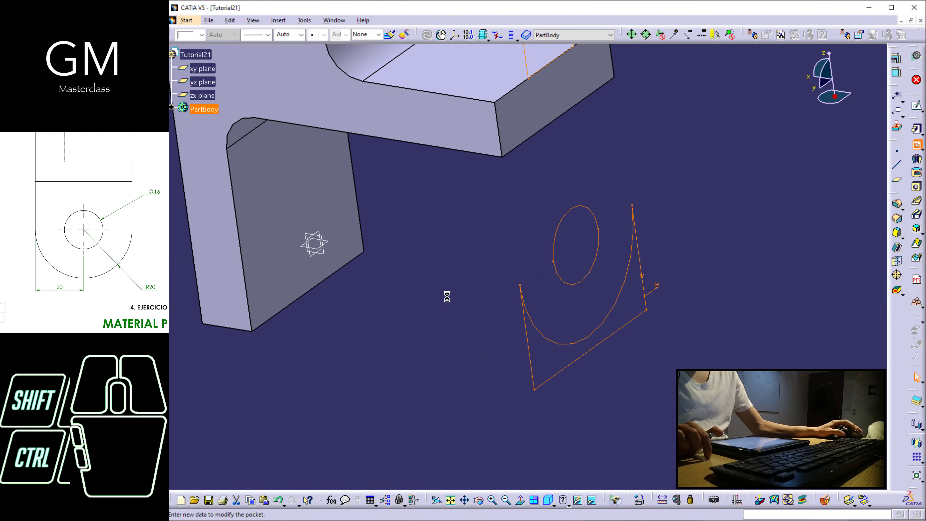
middle_click_drag(461, 217, 509, 249)
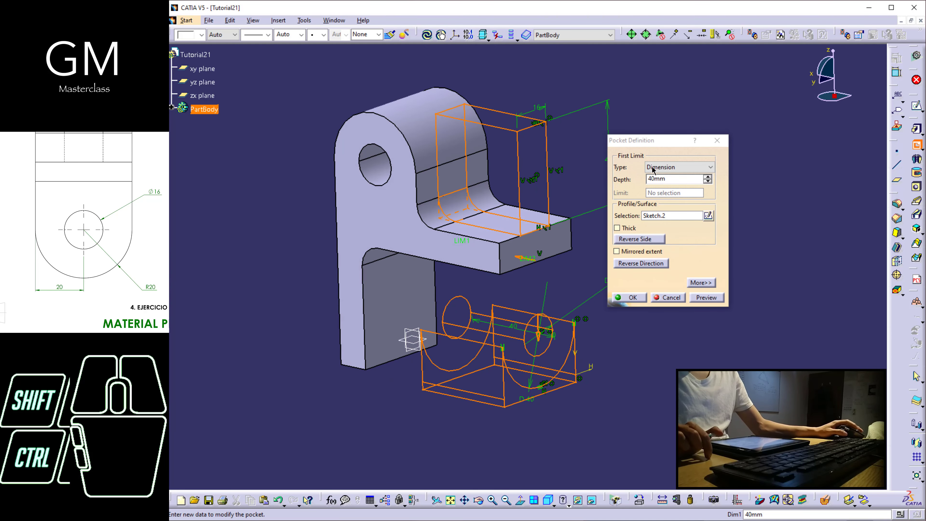
left_click(662, 167)
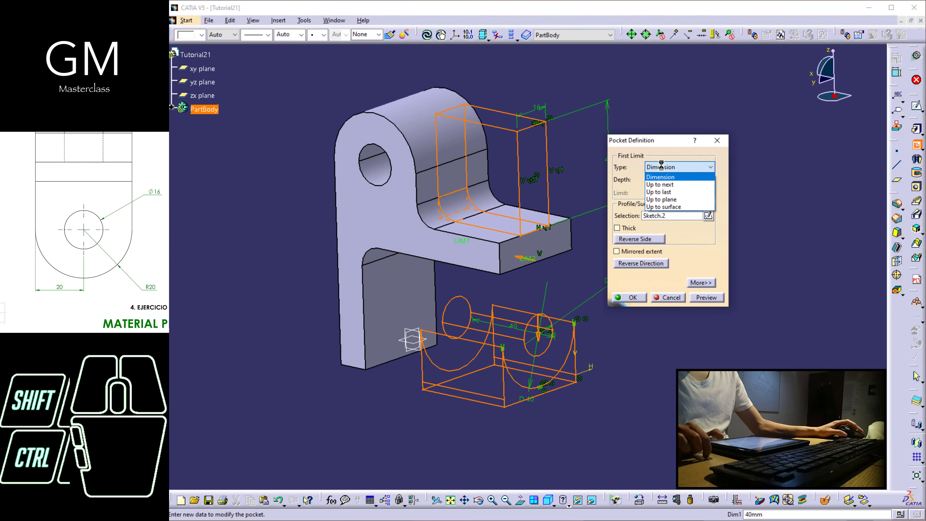
left_click(659, 192)
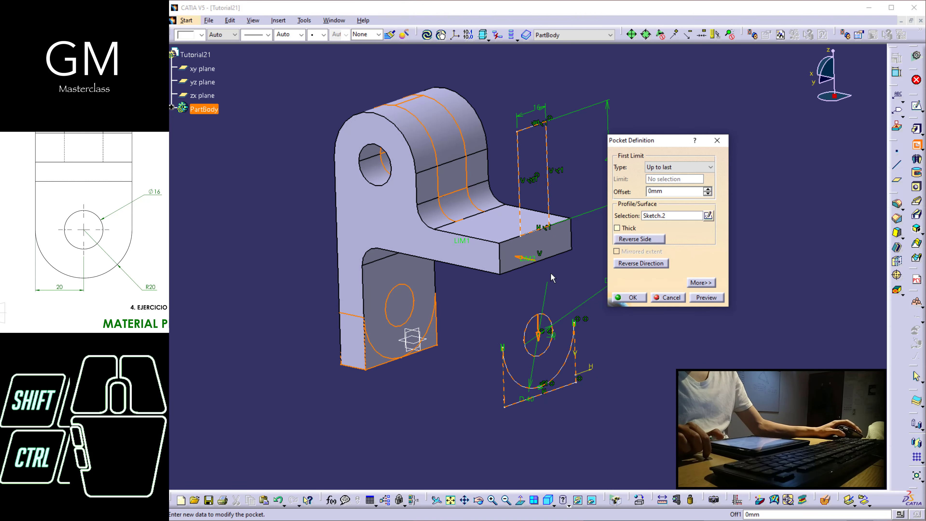
middle_click_drag(508, 261, 512, 294)
middle_click_drag(523, 232, 541, 261)
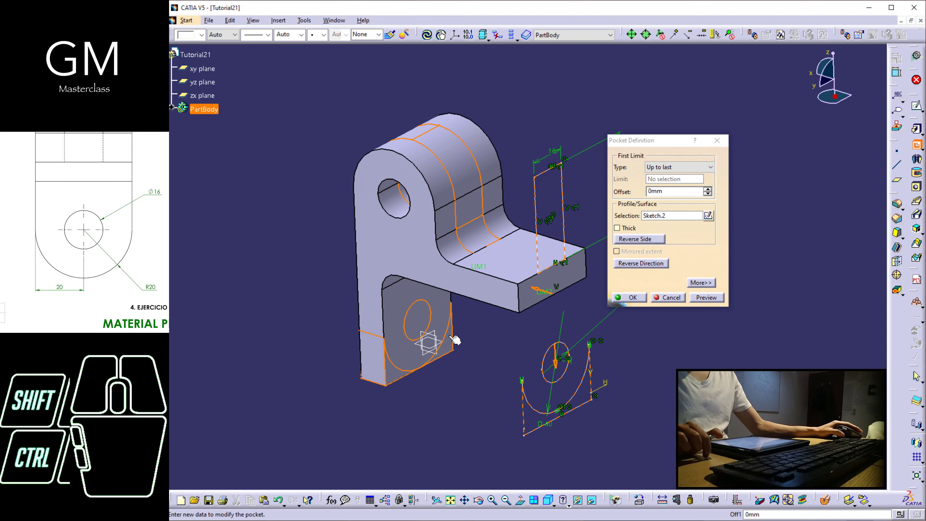
middle_click_drag(454, 340, 560, 360)
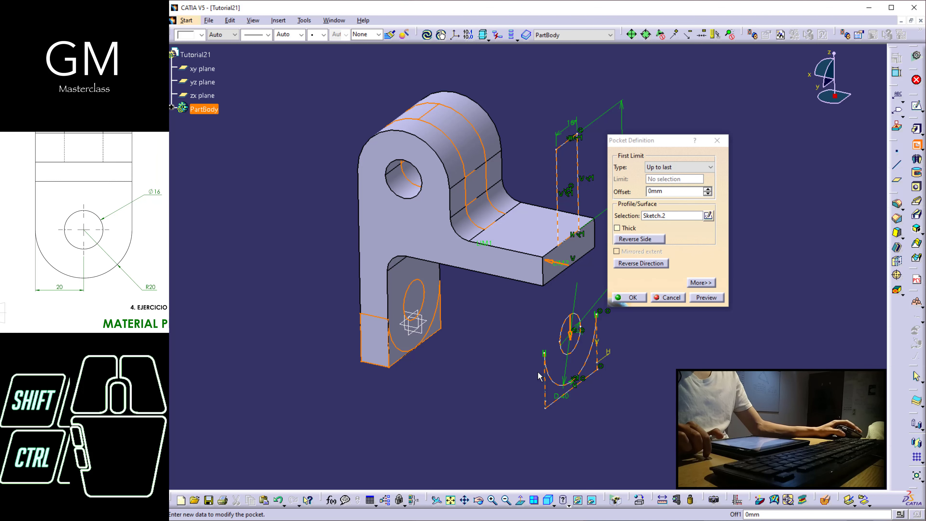
middle_click_drag(422, 363, 426, 334)
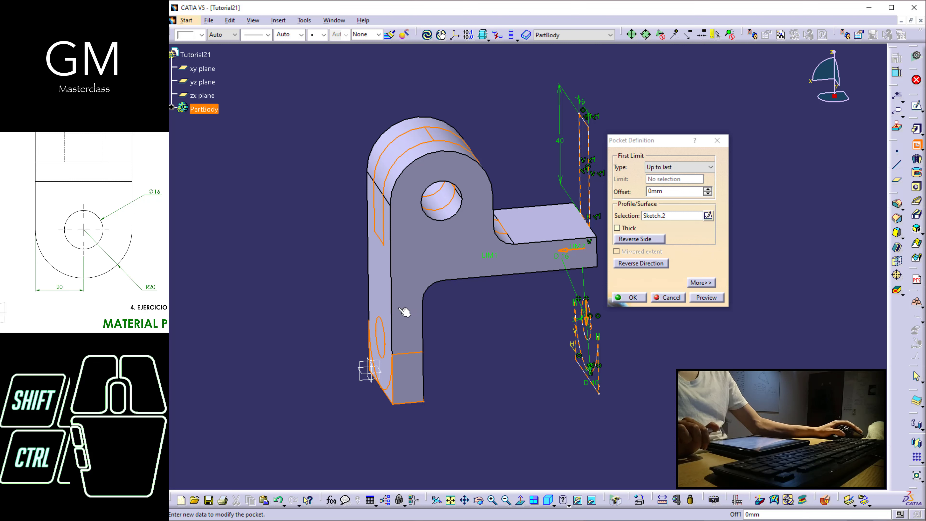
left_click(633, 297)
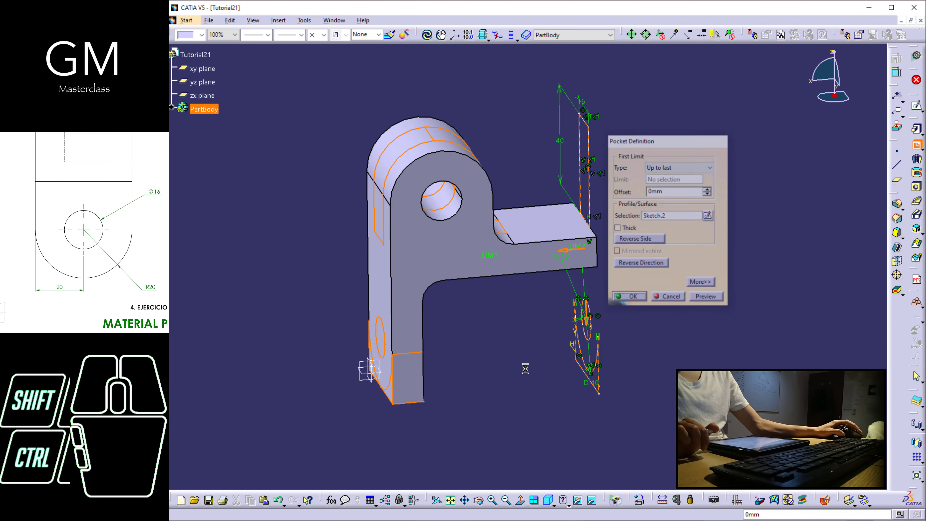
Step: Start a new sketch on the top face of the bracket's horizontal flange
middle_click_drag(534, 321, 510, 254)
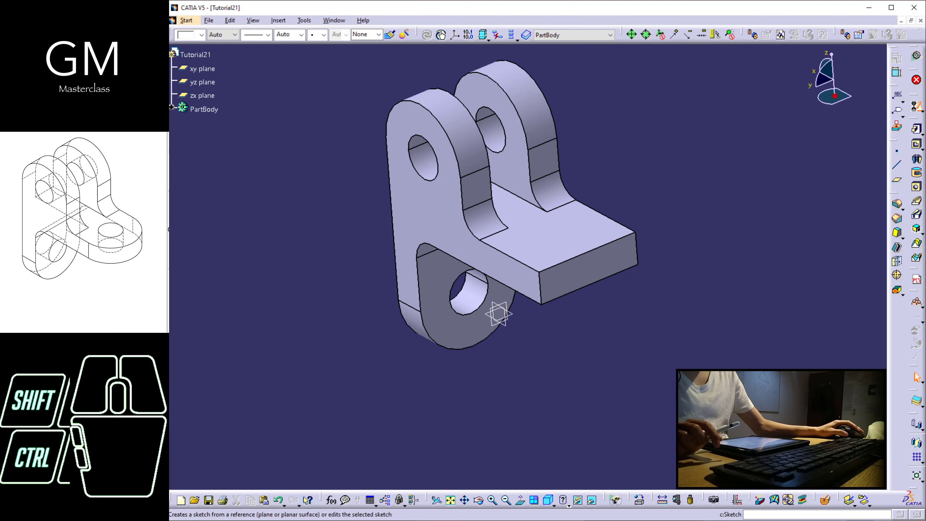
left_click(916, 107)
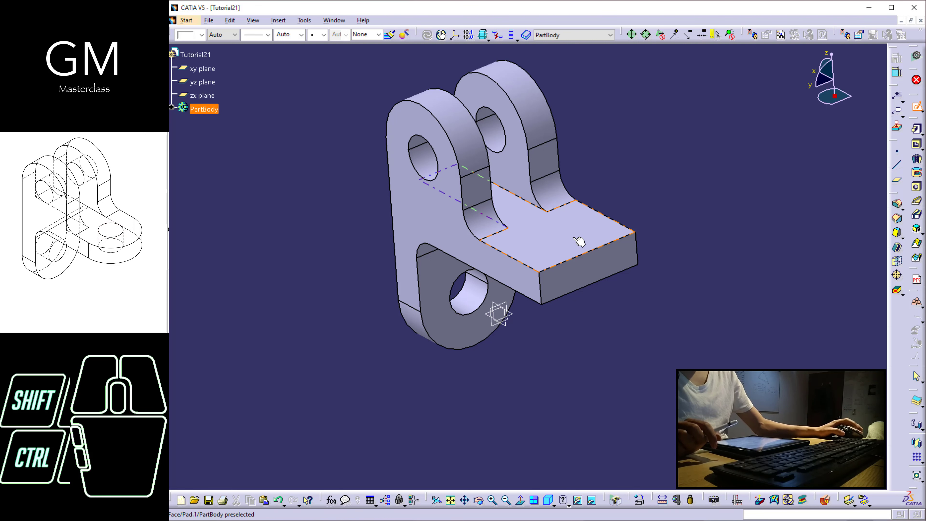
left_click(573, 238)
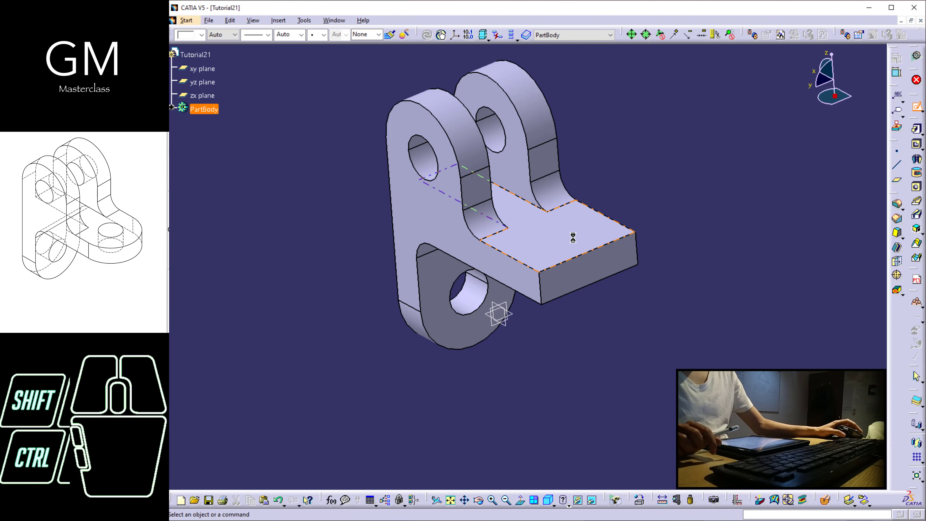
middle_click_drag(564, 270, 513, 205)
mouse_move(530, 287)
middle_mouse_down()
mouse_move(544, 260)
mouse_move(492, 112)
middle_mouse_up()
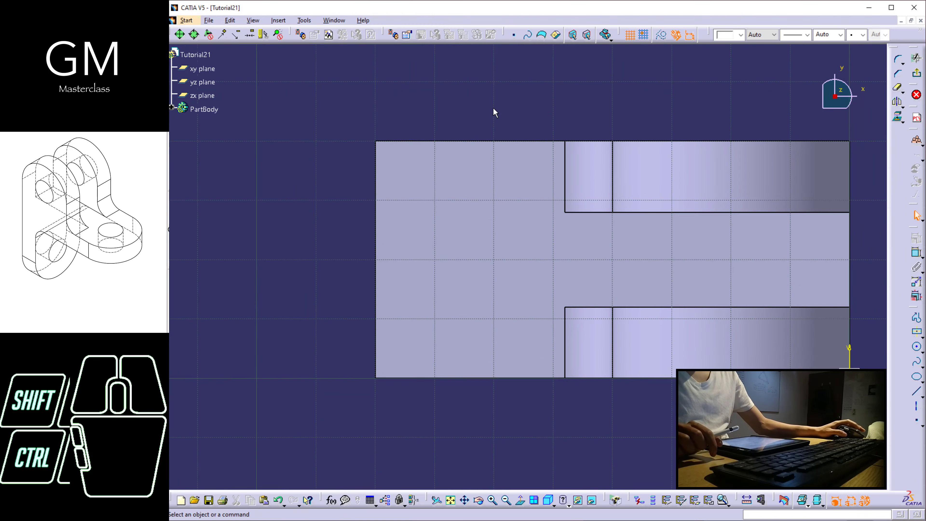
Step: Project the flange's outer end edge into the sketch as a construction element
left_click(380, 178)
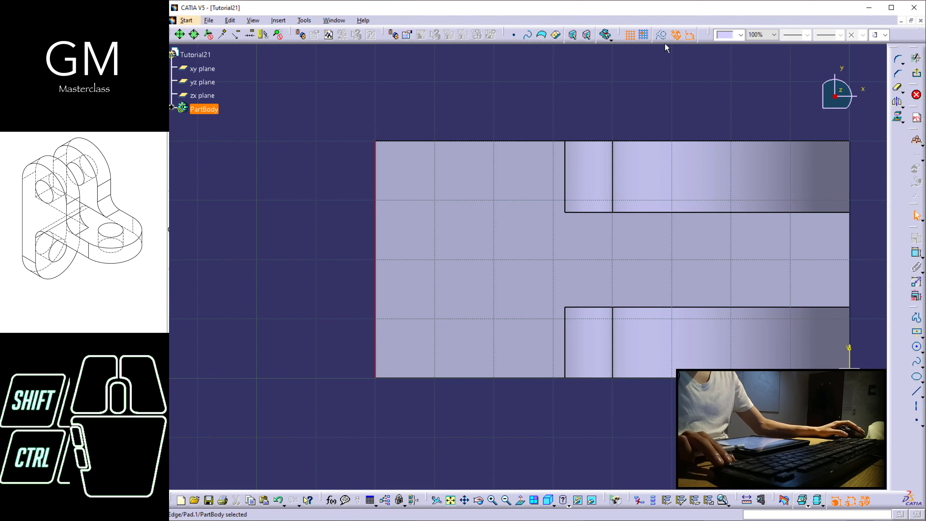
left_click(660, 35)
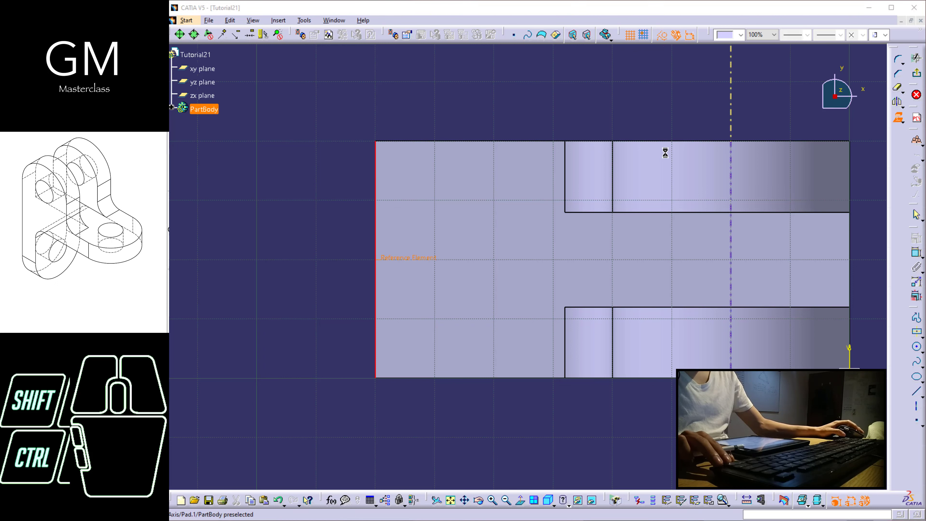
left_click(794, 328)
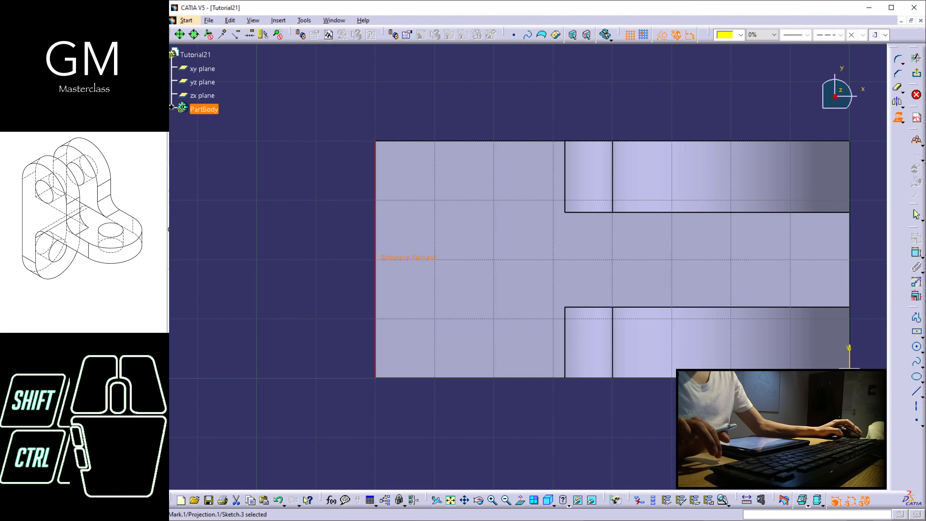
left_click(878, 228)
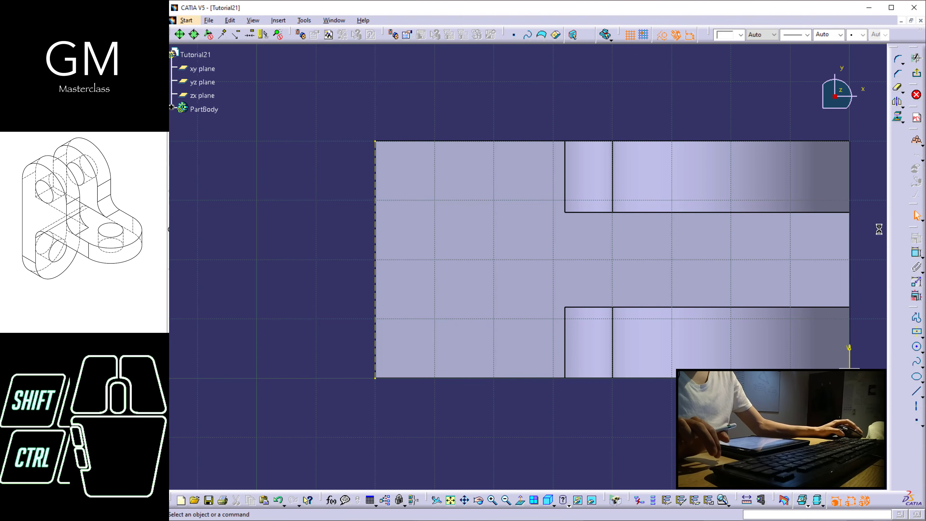
Step: Draw a horizontal axis from the projected edge's midpoint across the part to the opposite edge, at V 20 mm
left_click(917, 348)
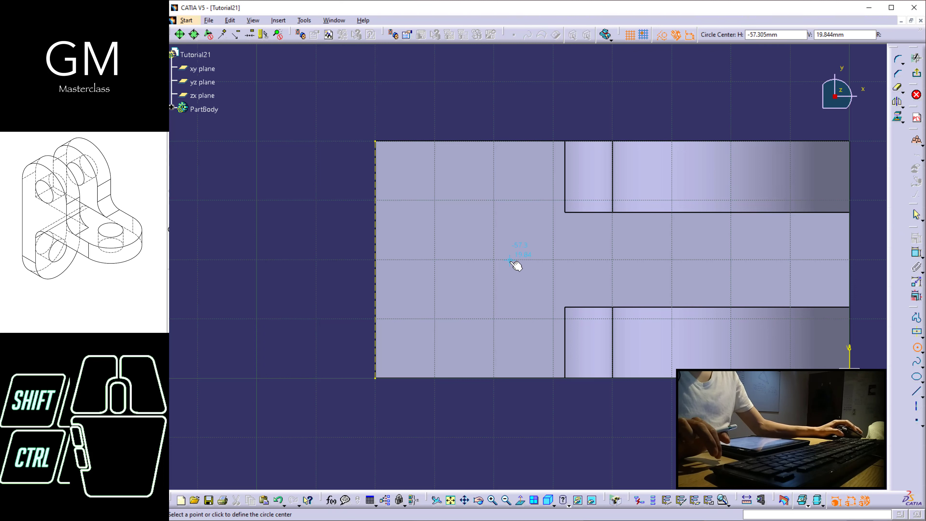
left_click(917, 406)
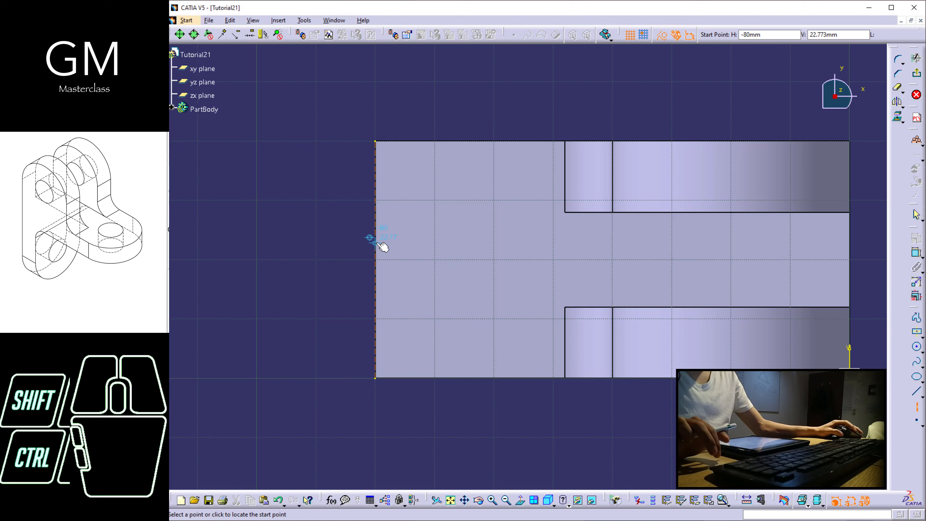
left_click(376, 259)
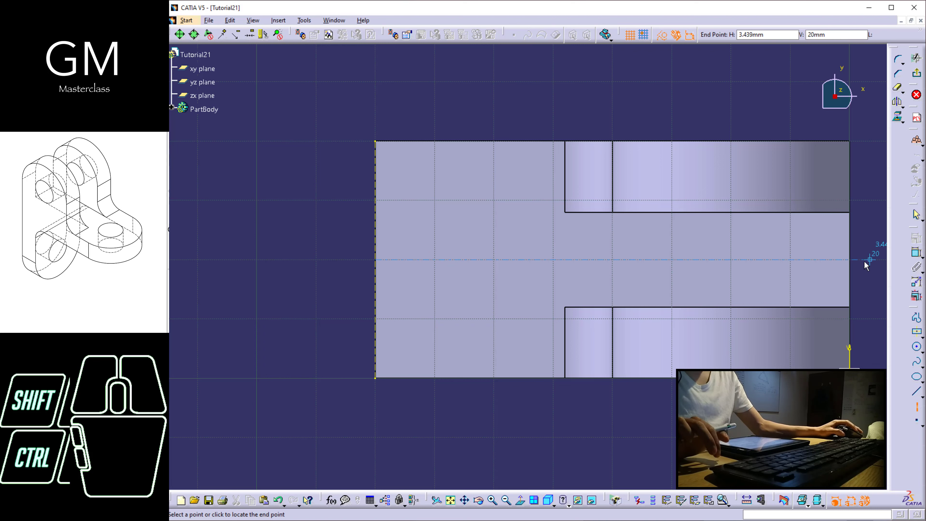
left_click(852, 260)
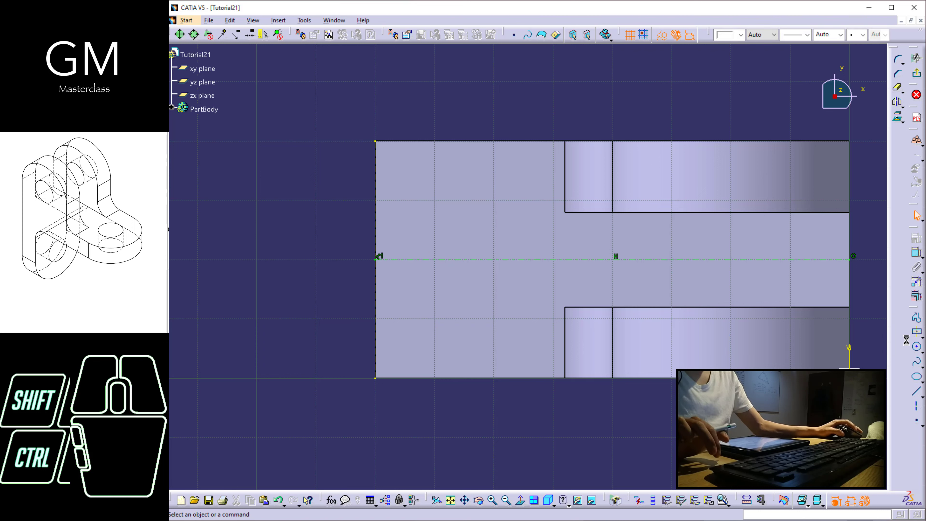
Step: Draw a circle about 51.6 mm in diameter, centred on the axis and passing through the projected edge's midpoint, and make it a standard element
left_click(917, 346)
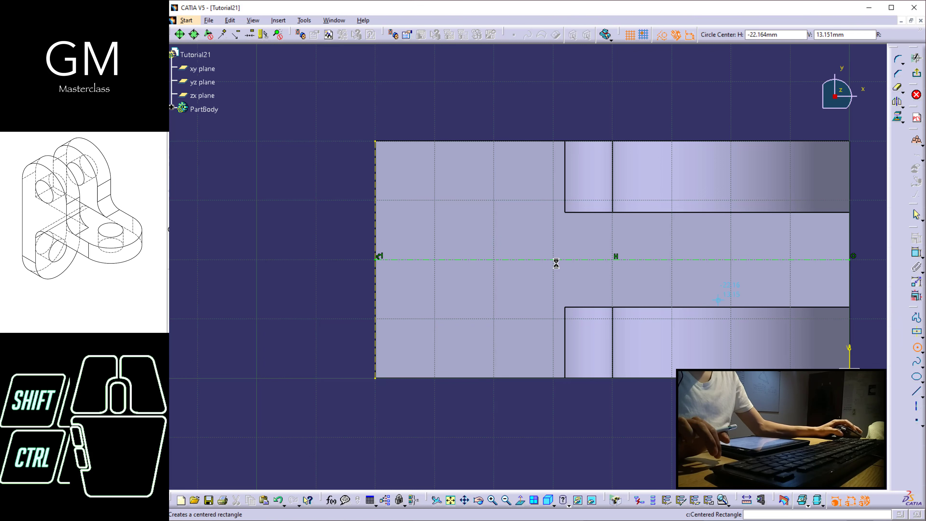
left_click(528, 259)
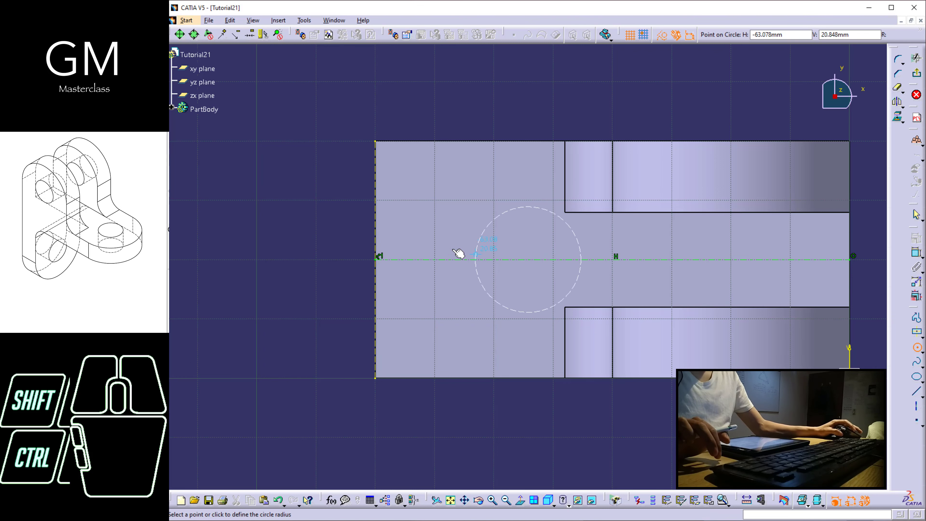
left_click(376, 260)
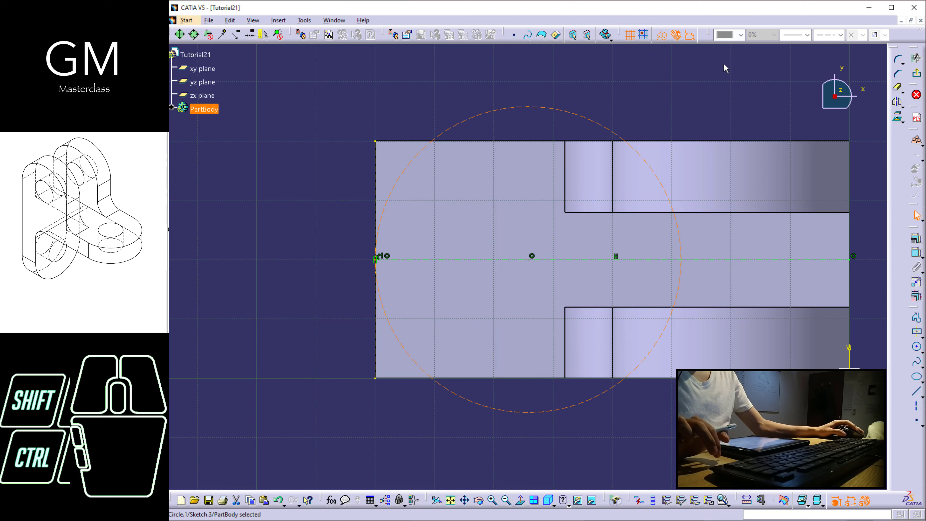
left_click(662, 35)
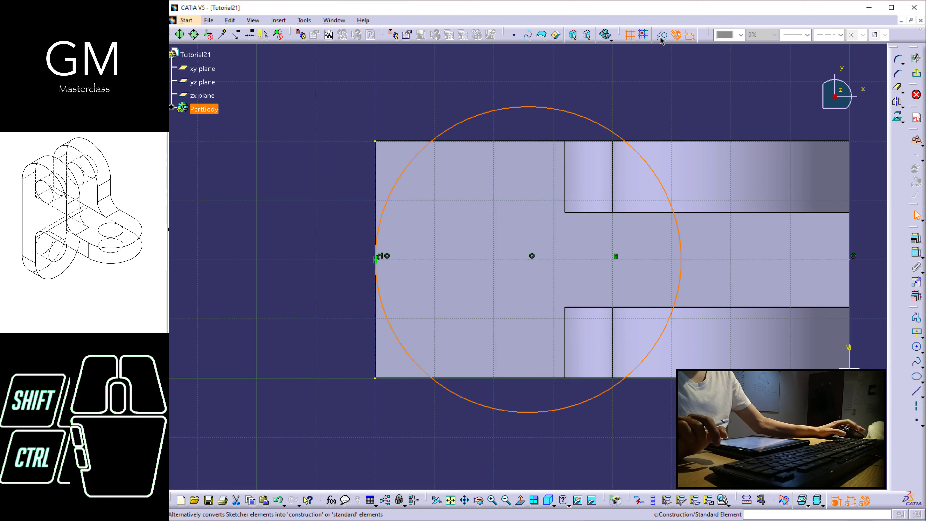
left_click(645, 86)
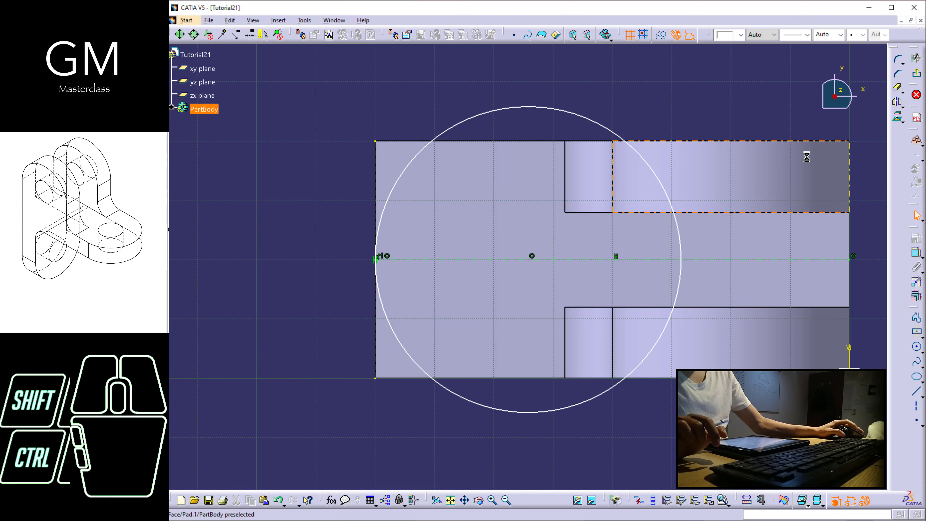
Step: Dimension the circle's diameter and set it to 40 mm
left_click(917, 253)
left_click(565, 113)
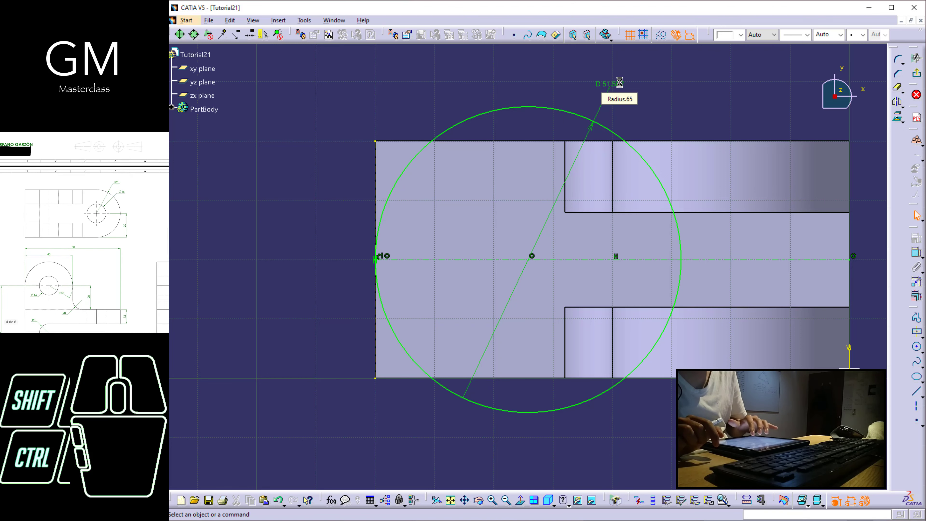
left_click(604, 84)
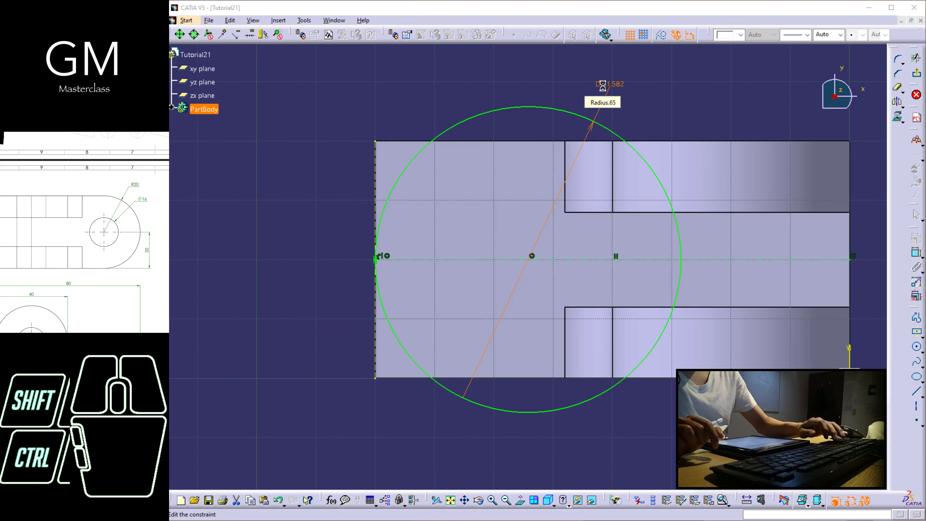
double_click(479, 168)
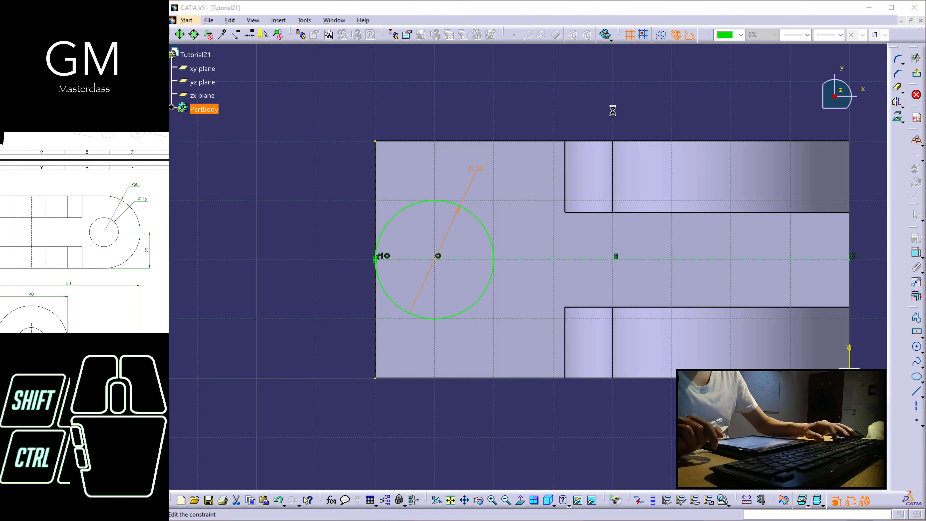
type("40")
key("Return")
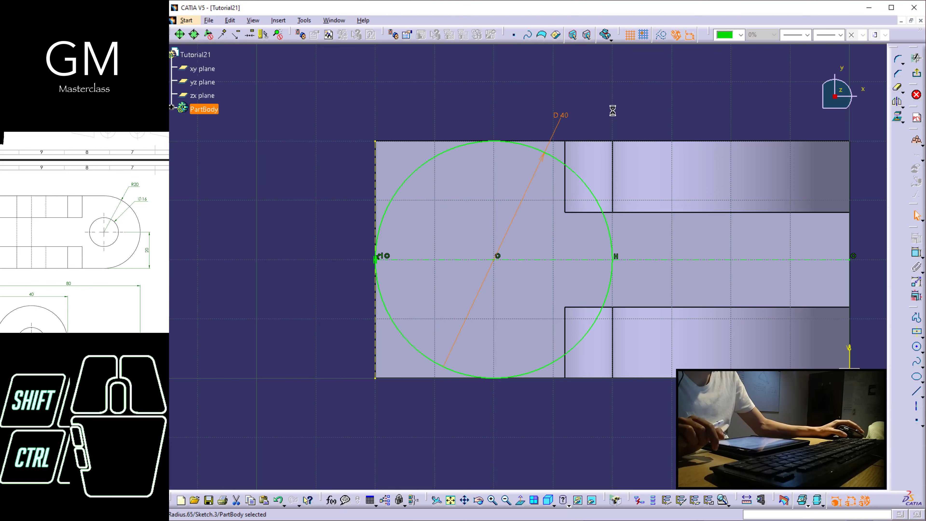
left_click(615, 106)
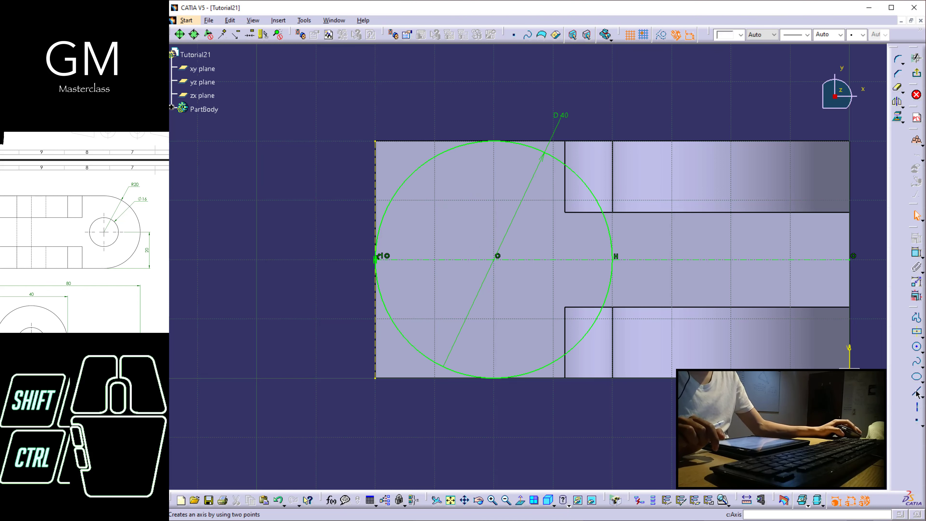
Step: Draw a smaller circle concentric with the 40 mm circle and dimension its diameter to 16 mm
left_click(916, 350)
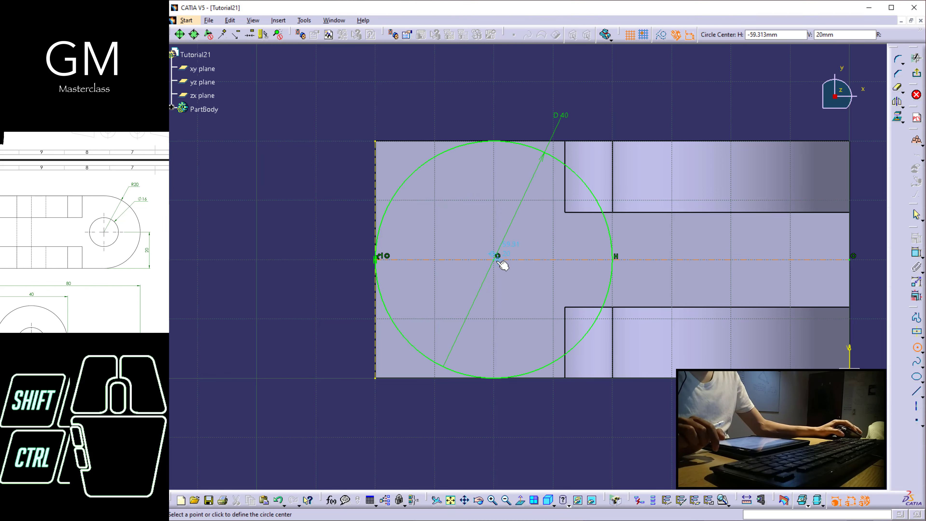
left_click(534, 235)
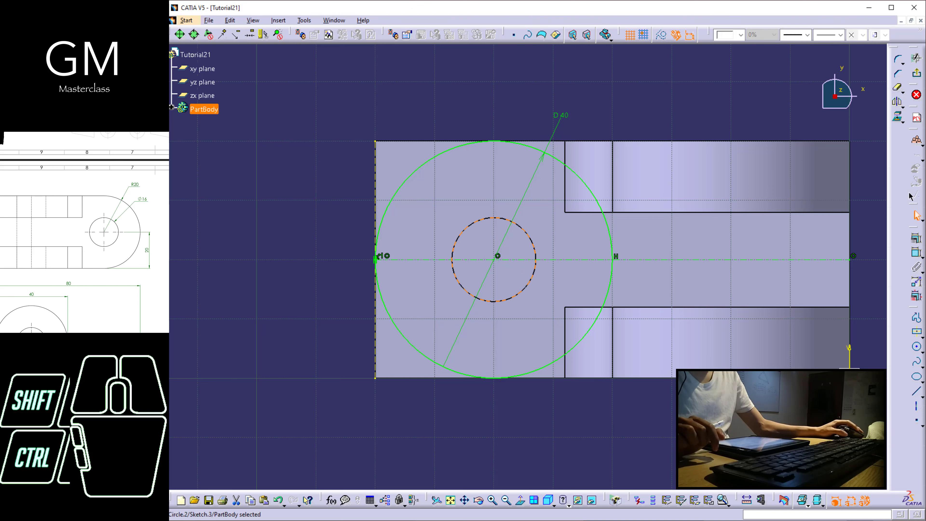
left_click(917, 255)
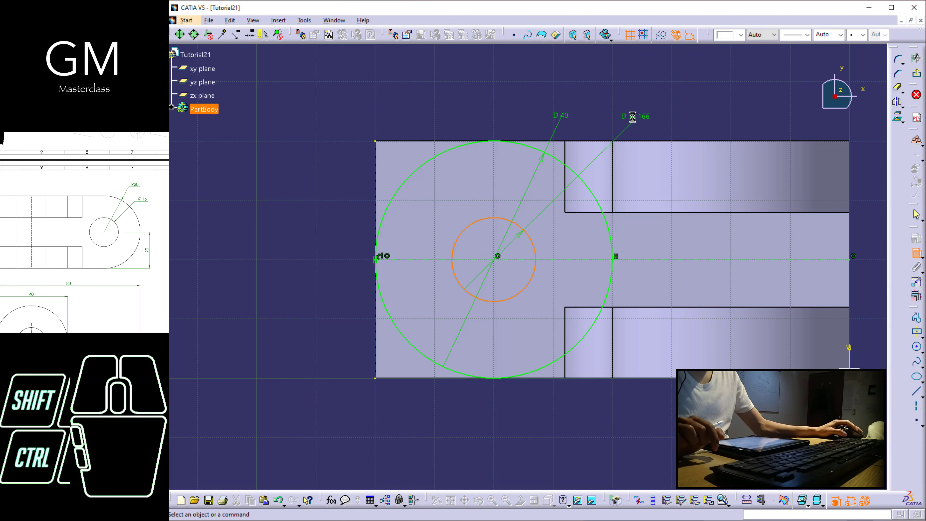
left_click(633, 113)
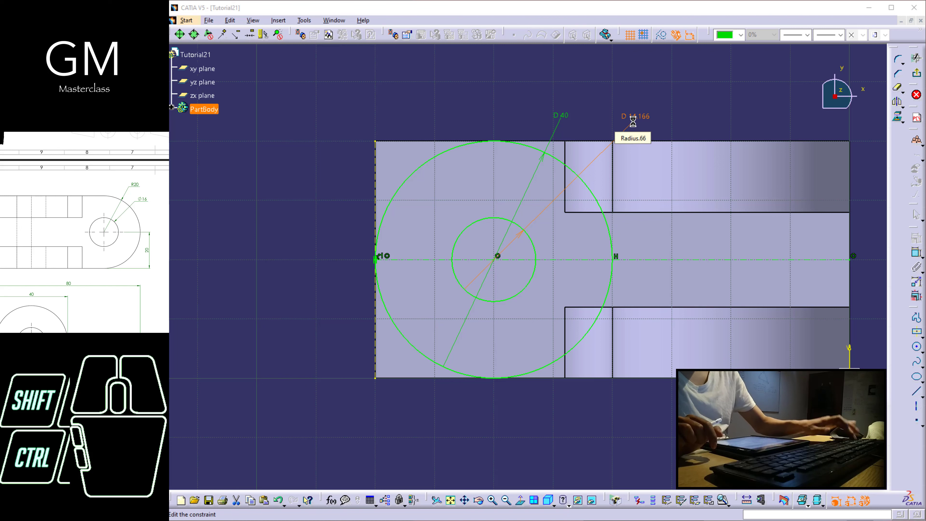
type("16")
key("Return")
left_click(657, 111)
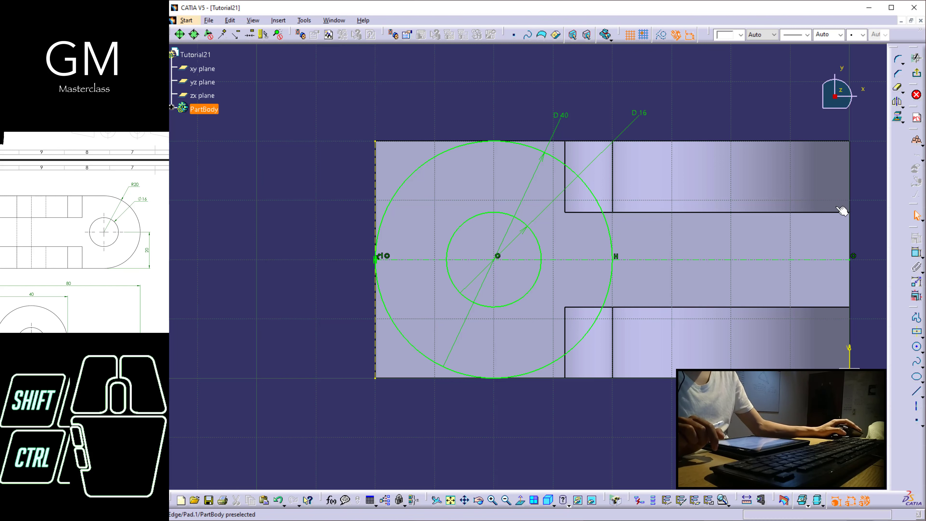
Step: Draw a three-line profile from the 40 mm circle's uppermost point, about 3 mm past the flange's end edge, and back to its lowest point
left_click(917, 318)
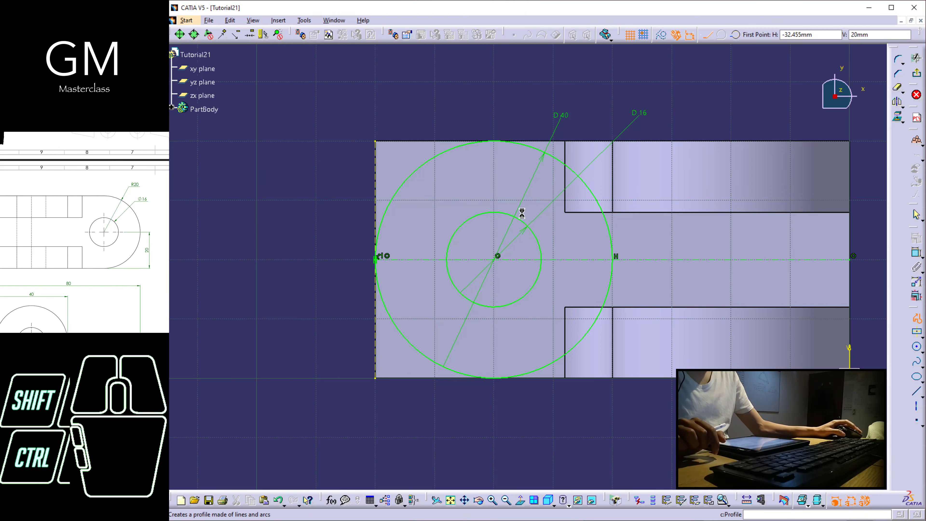
left_click(493, 140)
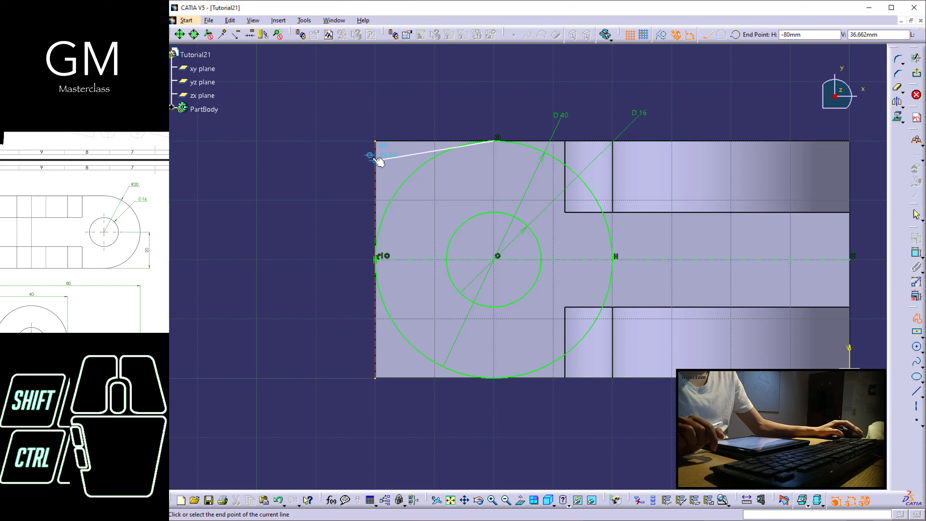
left_click(356, 141)
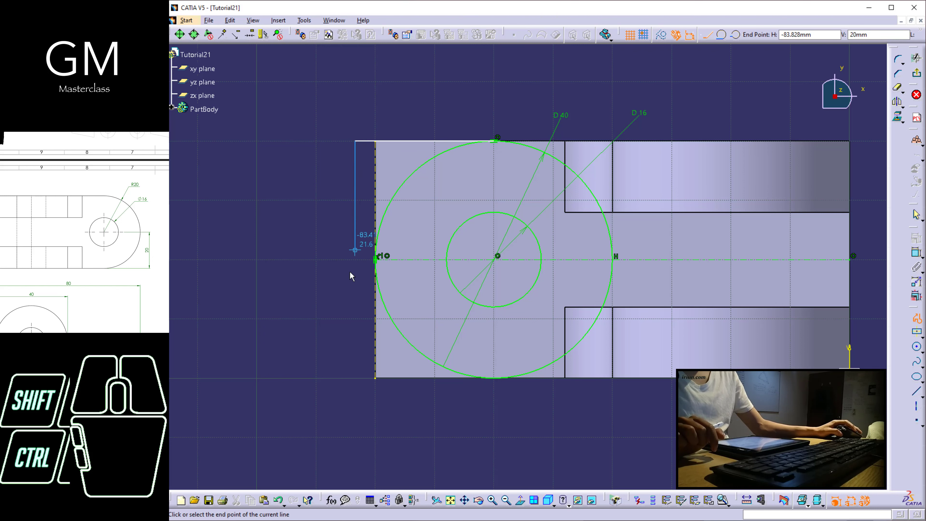
left_click(356, 378)
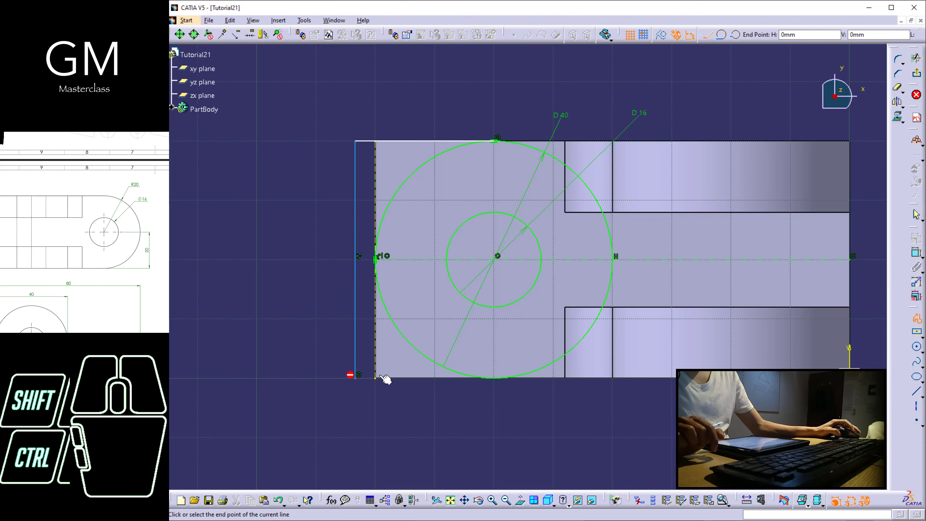
left_click(496, 379)
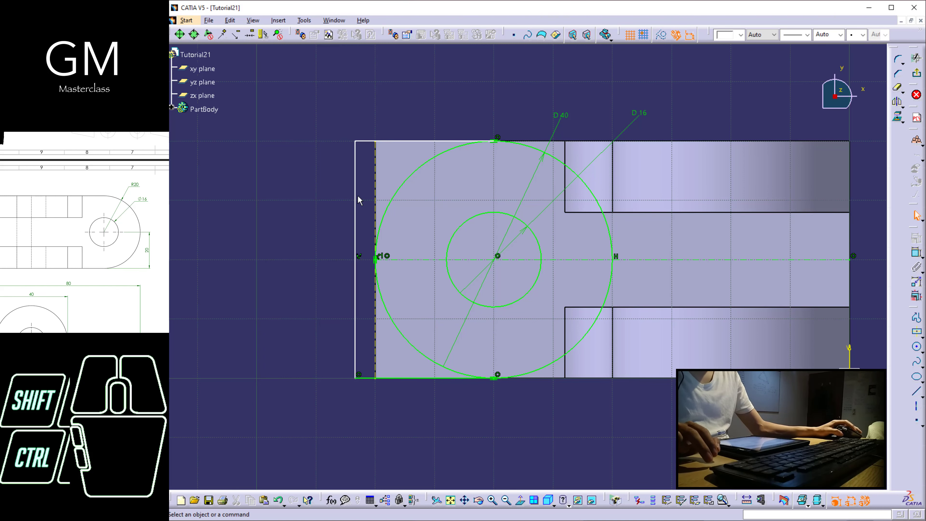
Step: Move the profile's vertical line farther outside the flange and constrain the upper and lower lines to be horizontal
left_click_drag(356, 195, 323, 179)
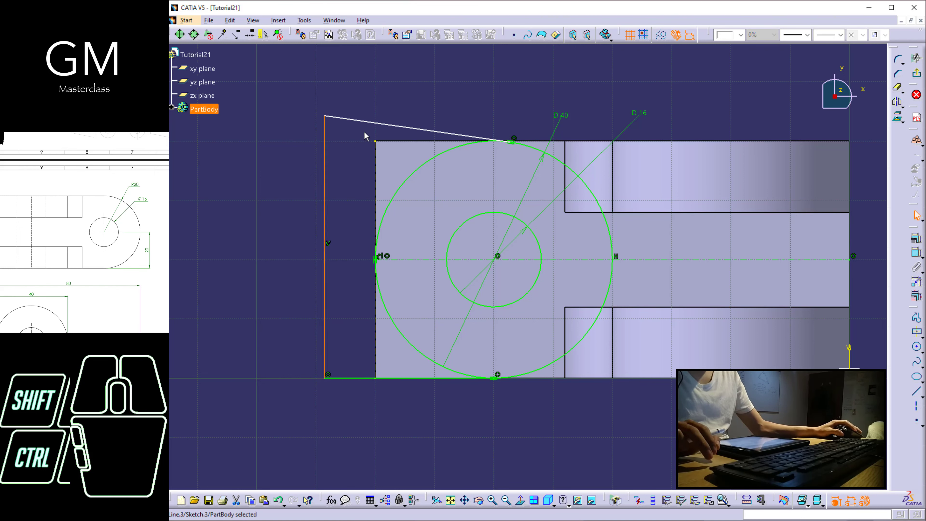
right_click(365, 123)
mouse_move(401, 274)
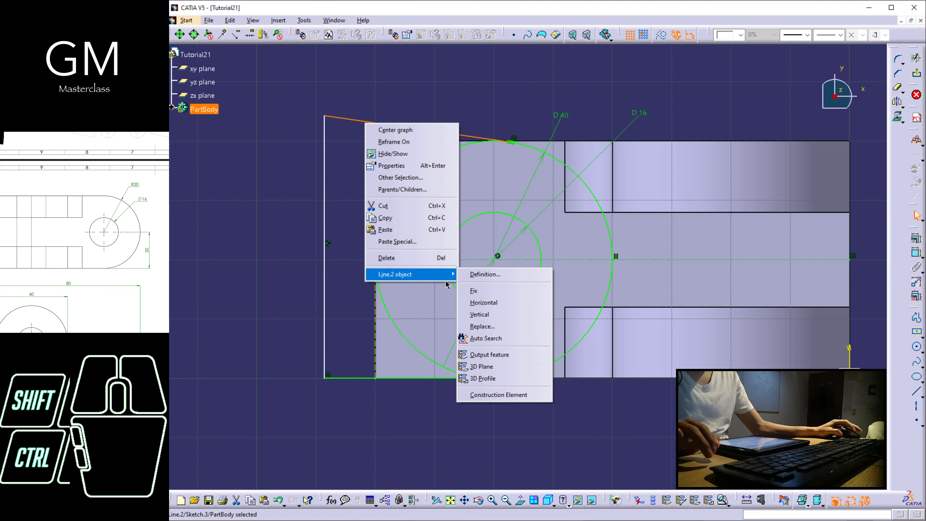
left_click(487, 302)
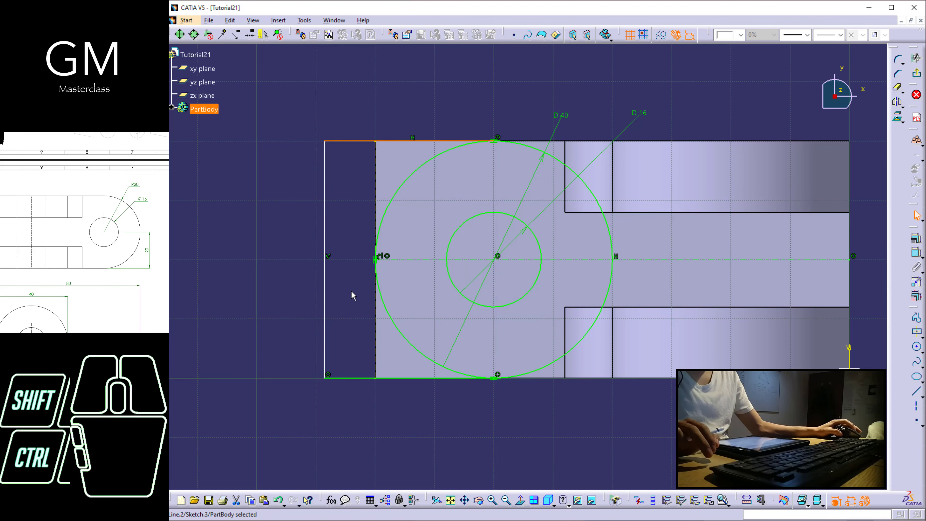
right_click(364, 377)
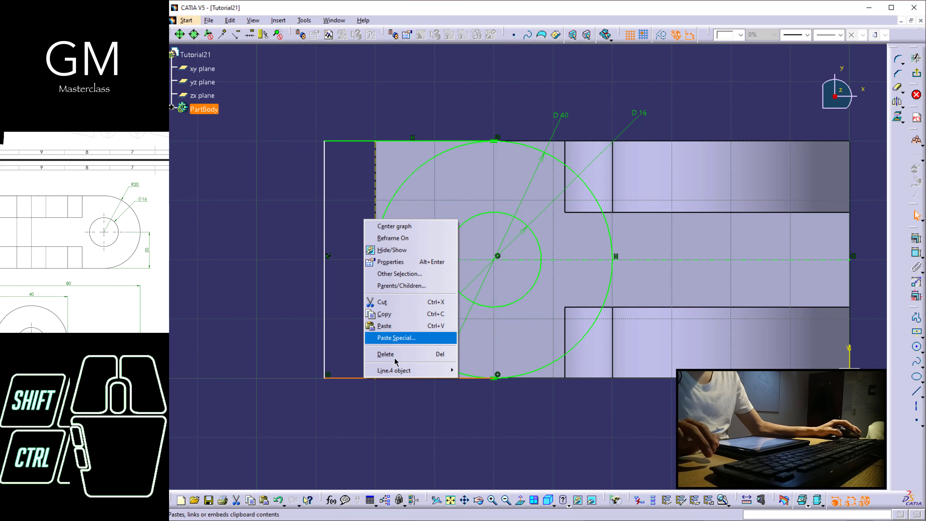
mouse_move(432, 371)
left_click(488, 399)
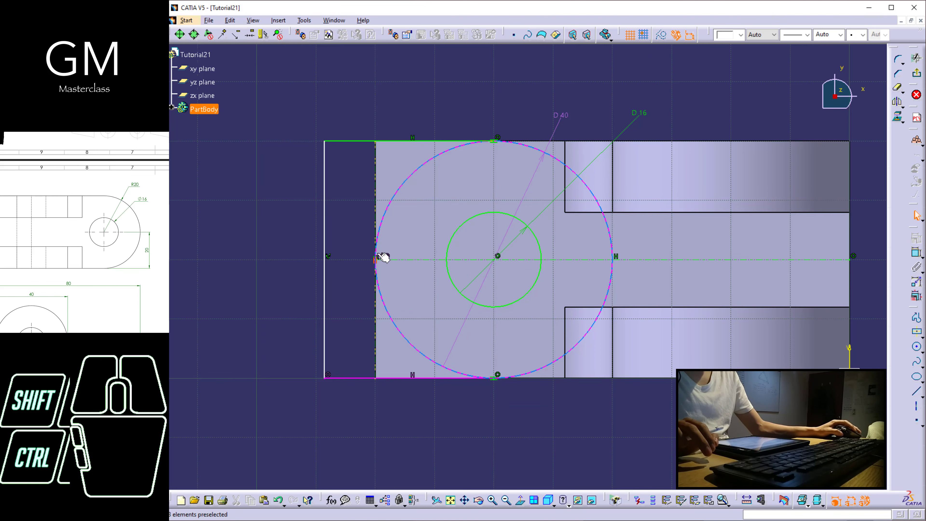
Step: Delete the redundant constraint where the 40 mm circle meets the projected end edge, and test-move the outer vertical line
left_click(381, 255)
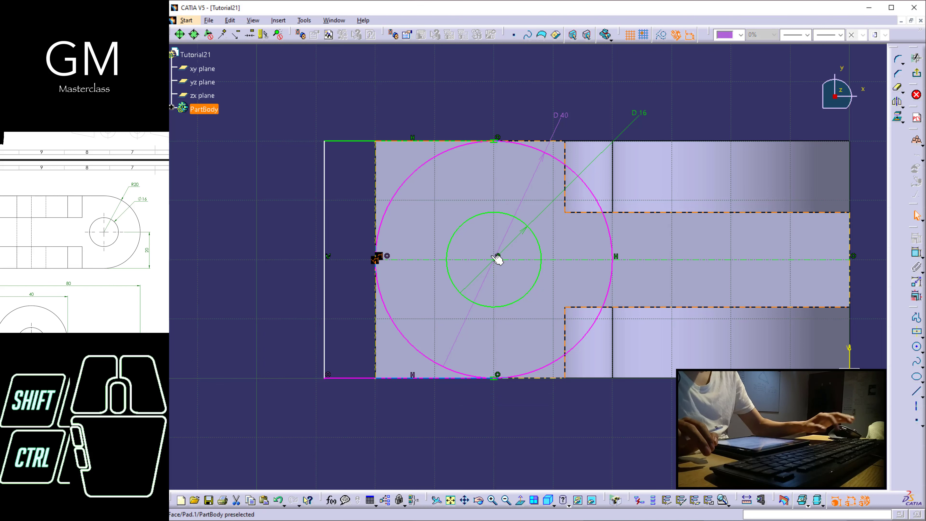
key("Delete")
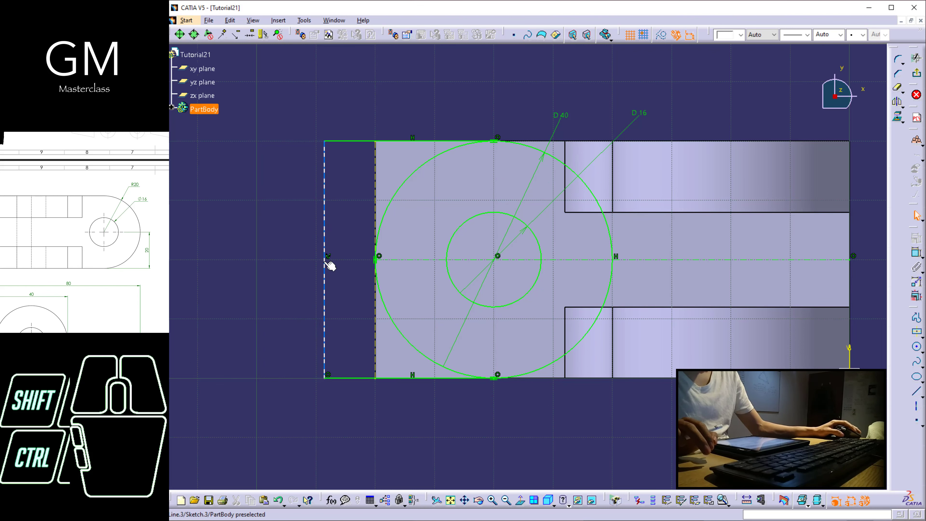
mouse_move(330, 266)
left_mouse_down()
mouse_move(295, 265)
mouse_move(288, 252)
mouse_move(300, 228)
mouse_move(330, 238)
left_mouse_up()
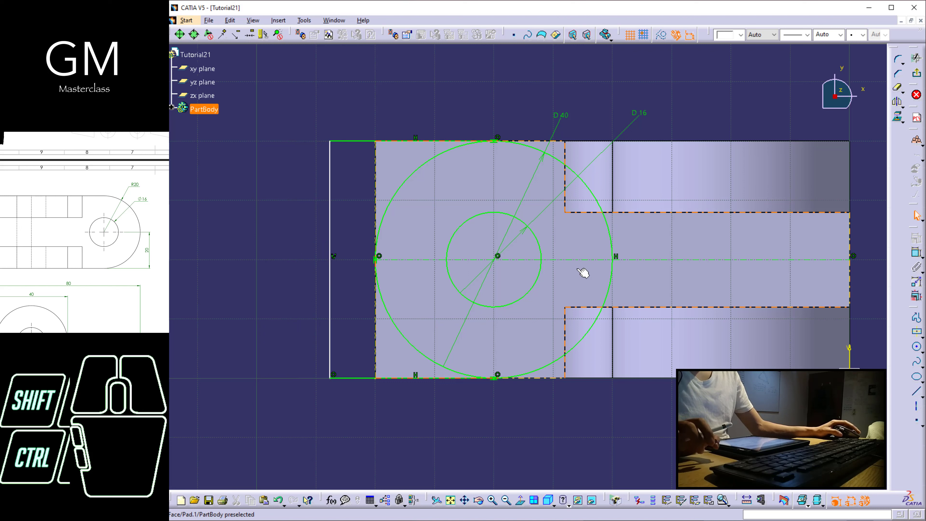
Step: Trim away the inner half of the 40 mm circle with Quick Trim, leaving the arc at the flange end
left_click(897, 101)
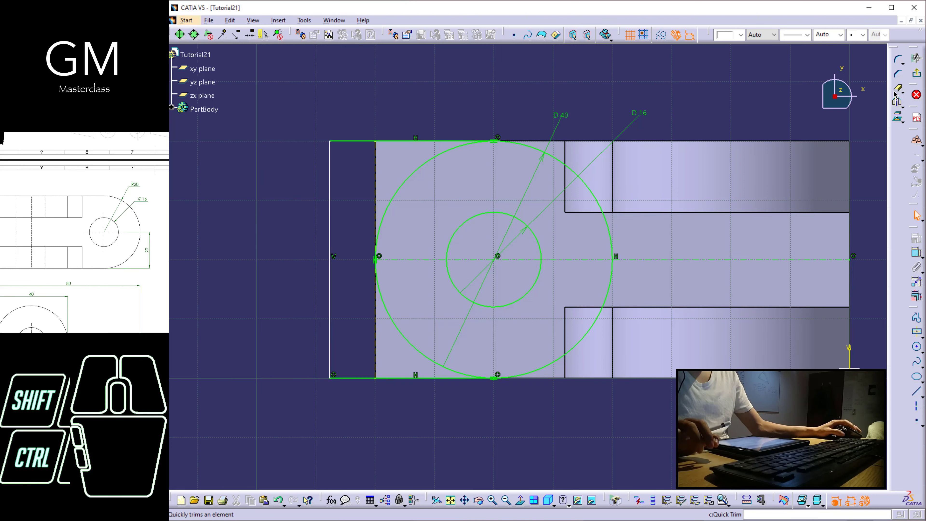
left_click(565, 168)
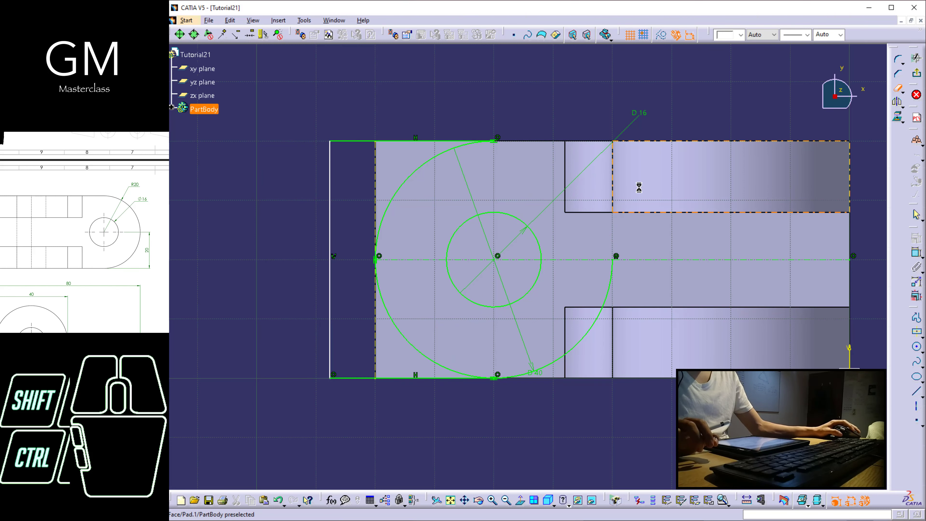
left_click(898, 87)
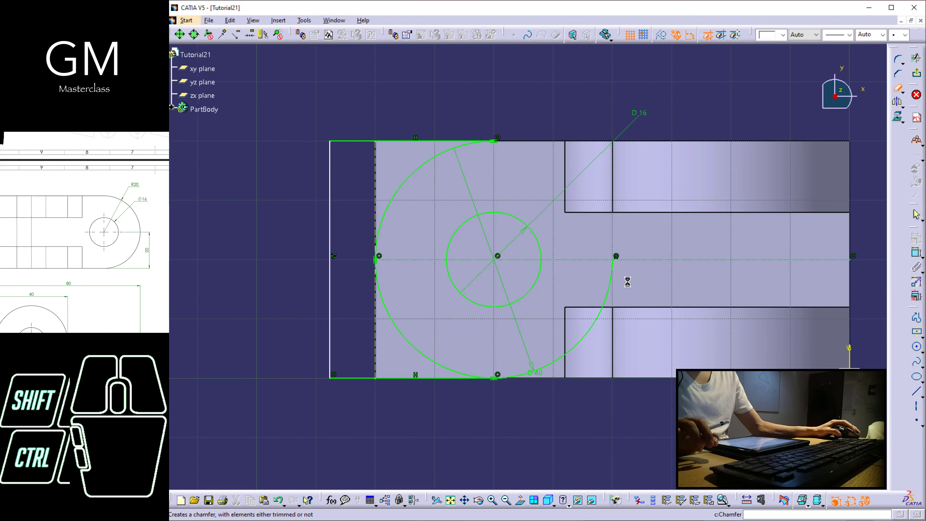
left_click(611, 279)
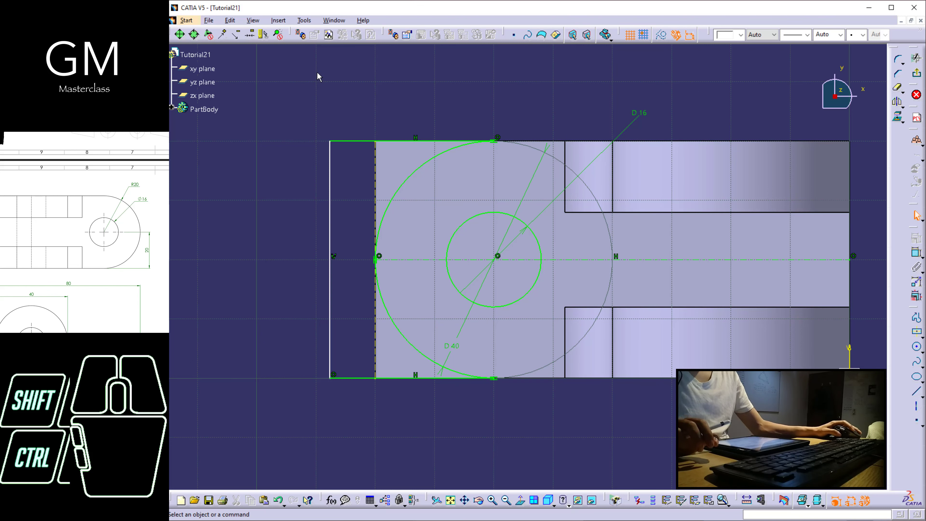
Step: Run a sketch analysis to check that the hole circle and the end profile are closed
left_click(304, 20)
left_click(339, 170)
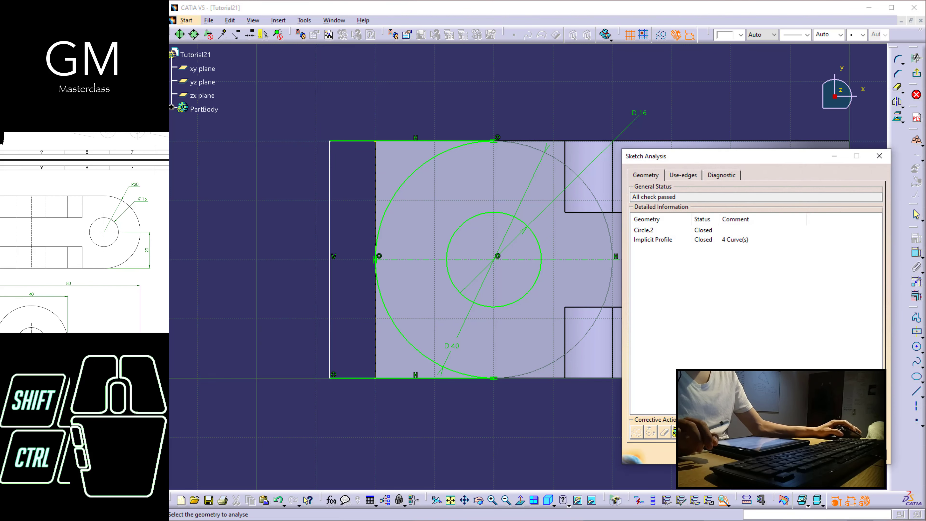
left_click(866, 452)
left_click(691, 146)
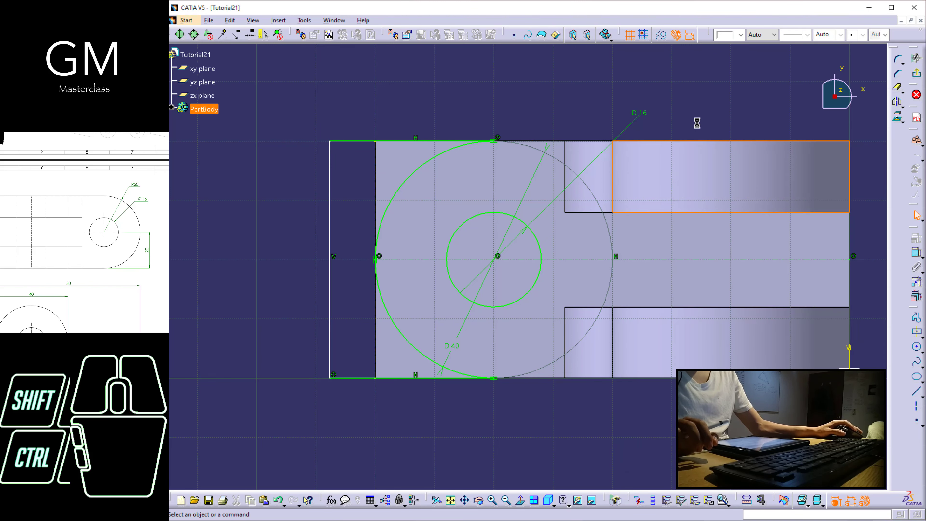
left_click(696, 124)
Step: Exit the sketch and cut it through the flange with a pocket of type Up to last
left_click(918, 75)
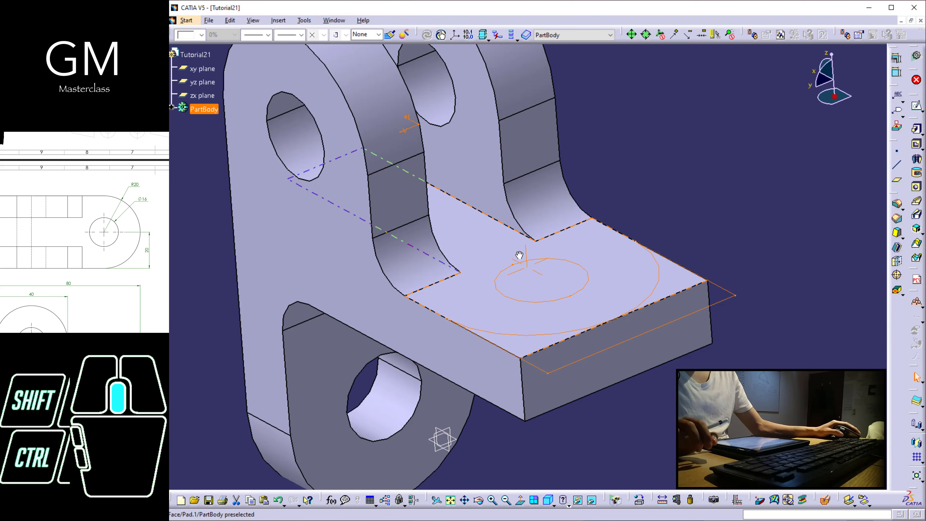
middle_click_drag(519, 255, 621, 220)
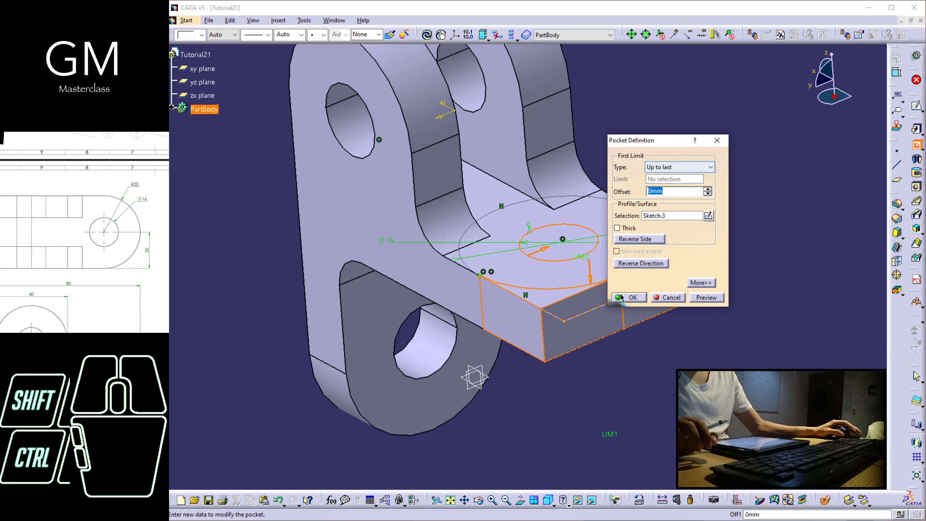
left_click(736, 345)
Step: Examine the completed bracket from several angles and in the standard isometric view
middle_click_drag(521, 251, 495, 307)
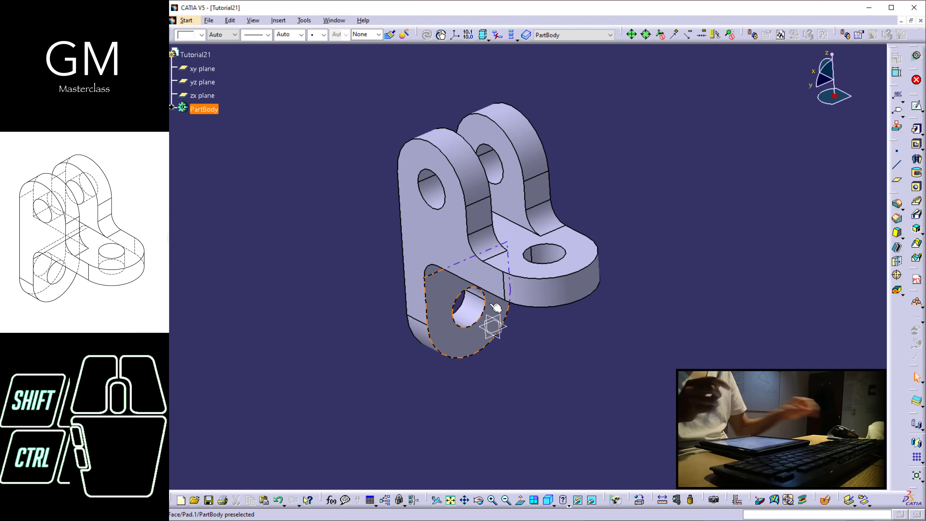
left_click(550, 505)
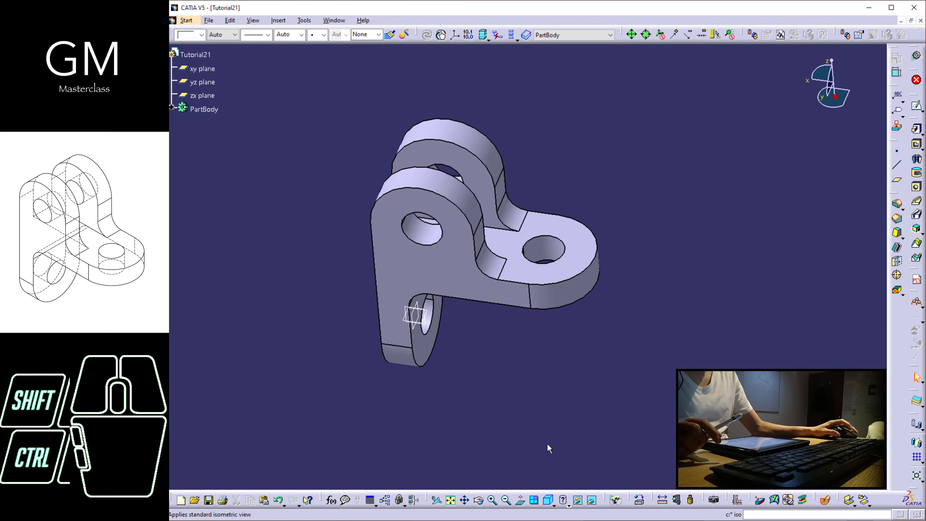
middle_click_drag(554, 405, 579, 369)
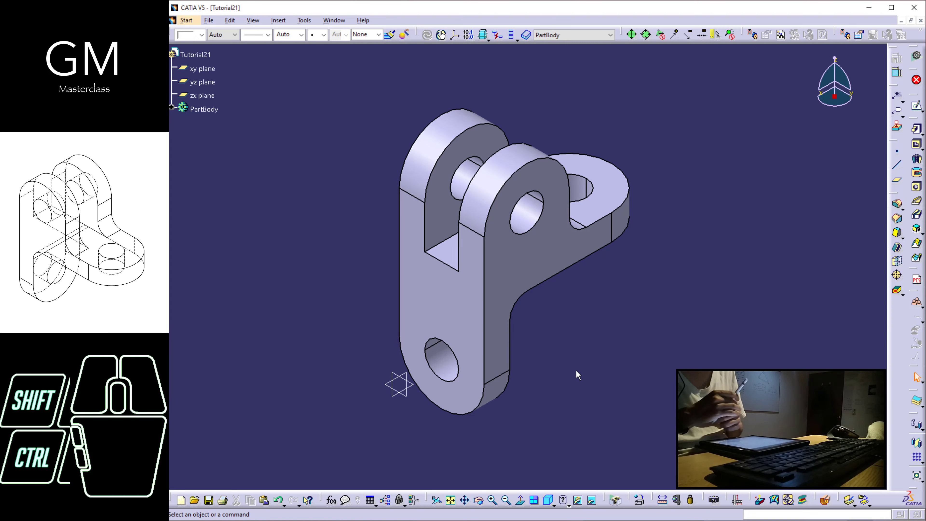